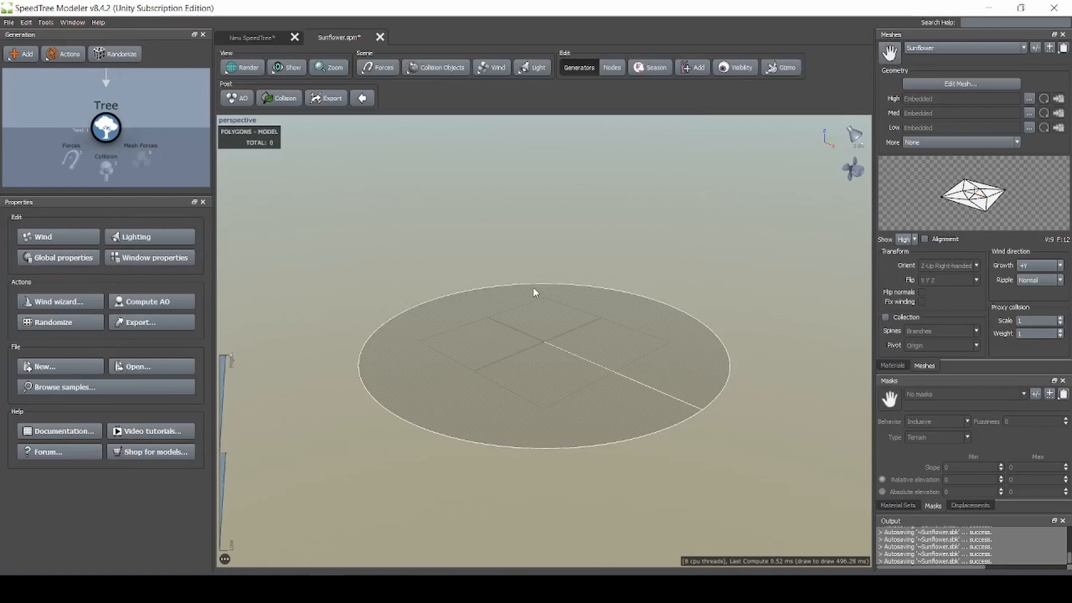
Add a Trunk Tube generator to the Tree node and set its absolute spine length to 2
right_click(113, 127)
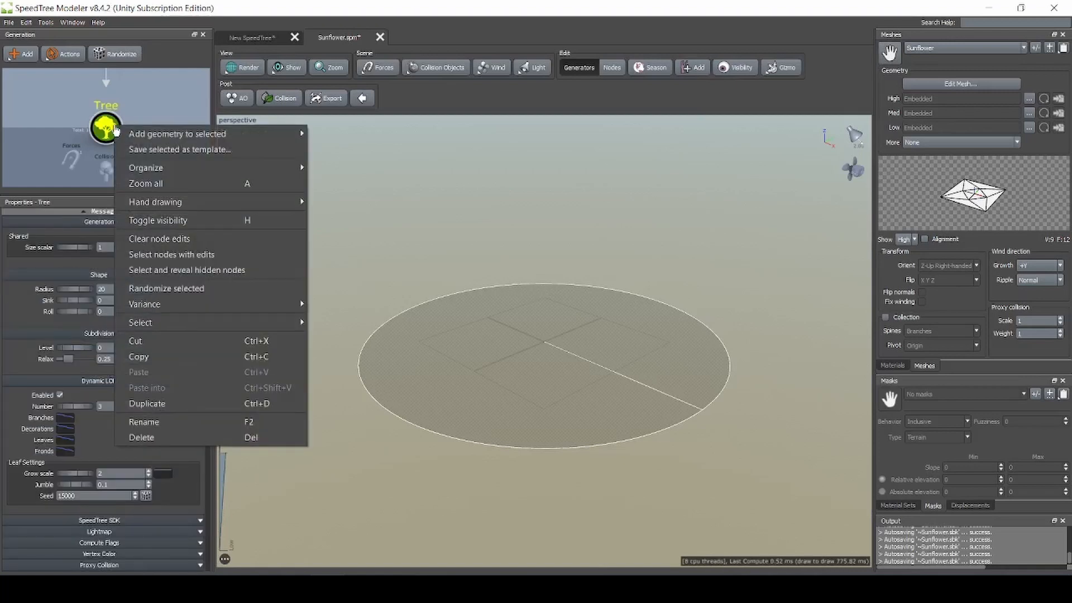
mouse_move(262, 134)
click(350, 151)
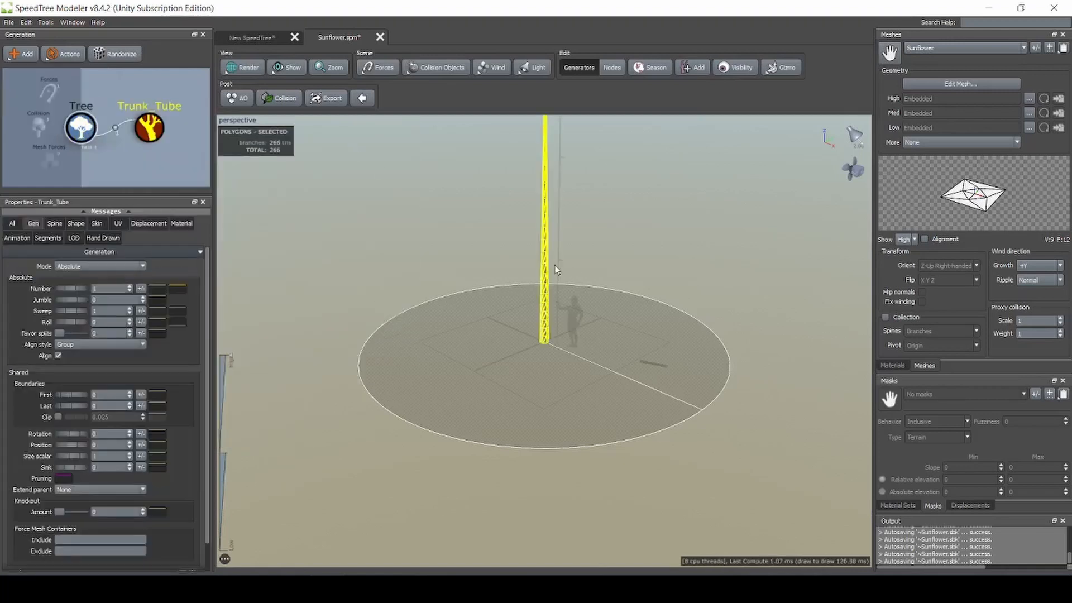
click(54, 224)
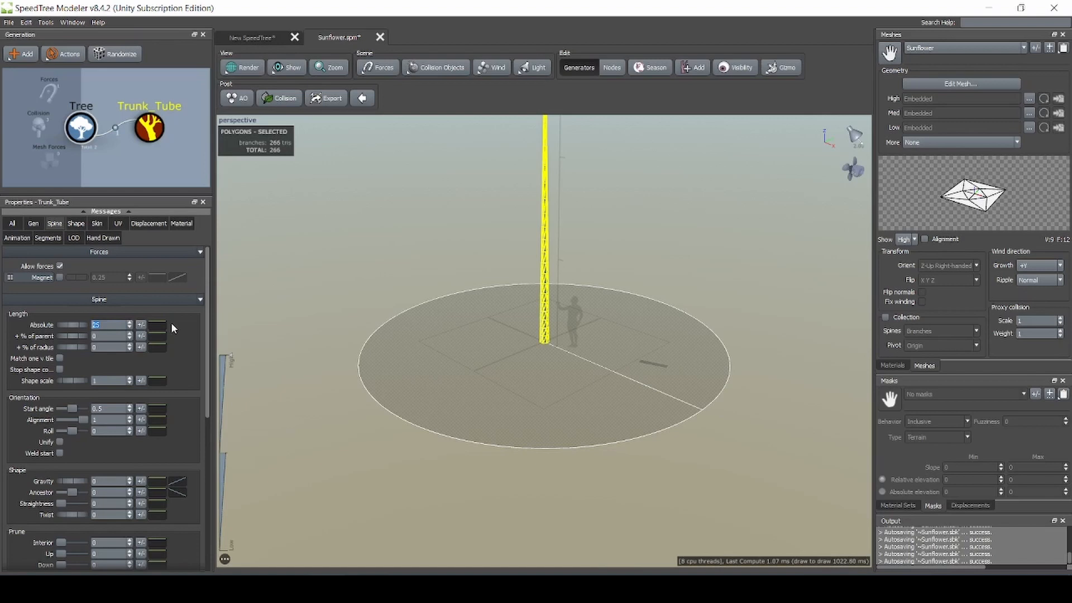
scroll(559, 351, up, 5)
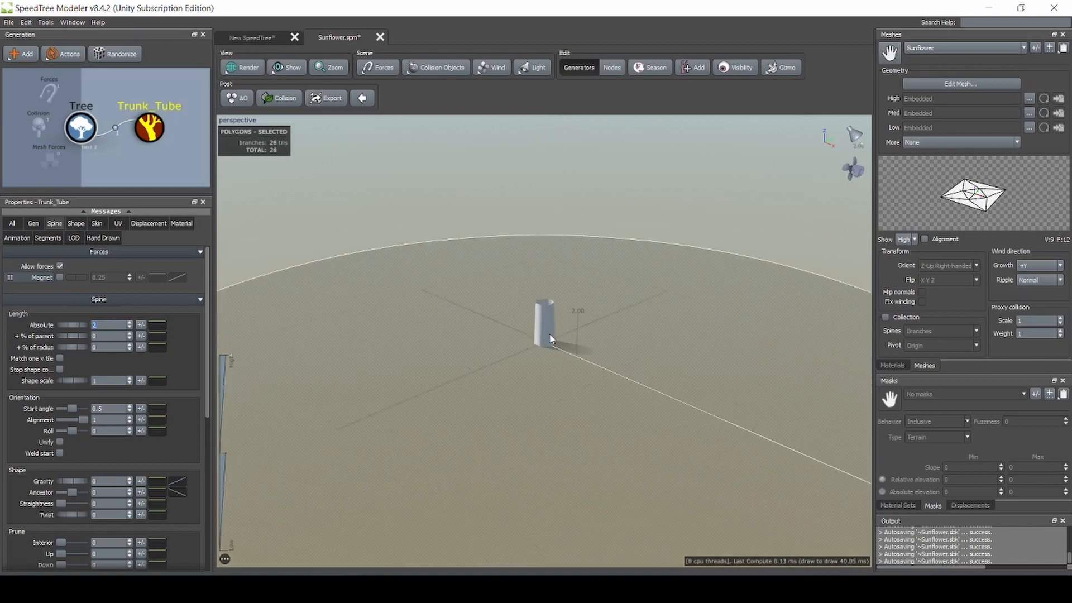
scroll(547, 334, up, 3)
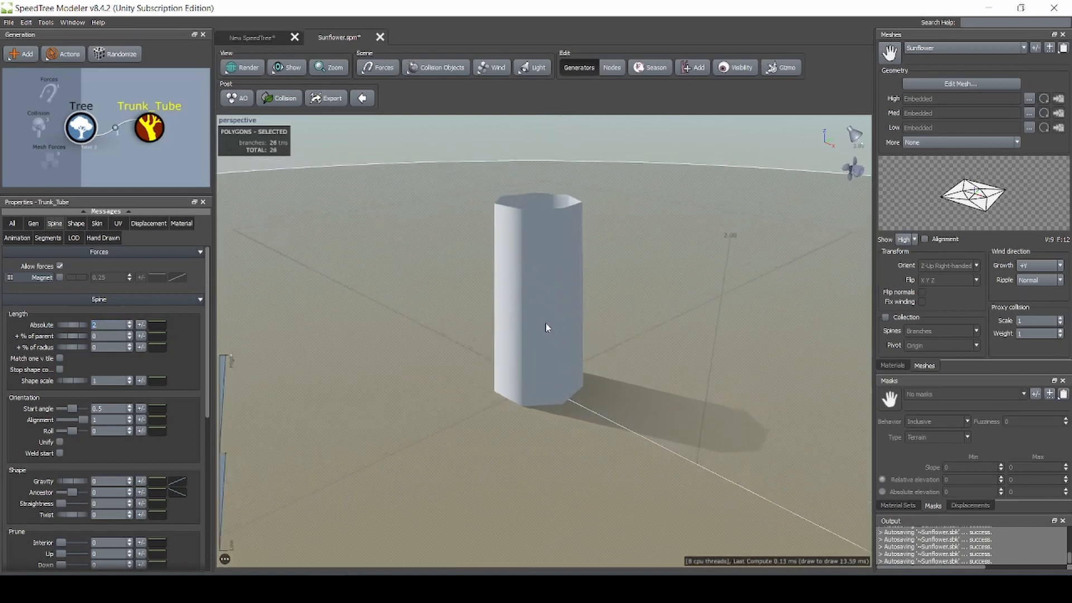
click(546, 334)
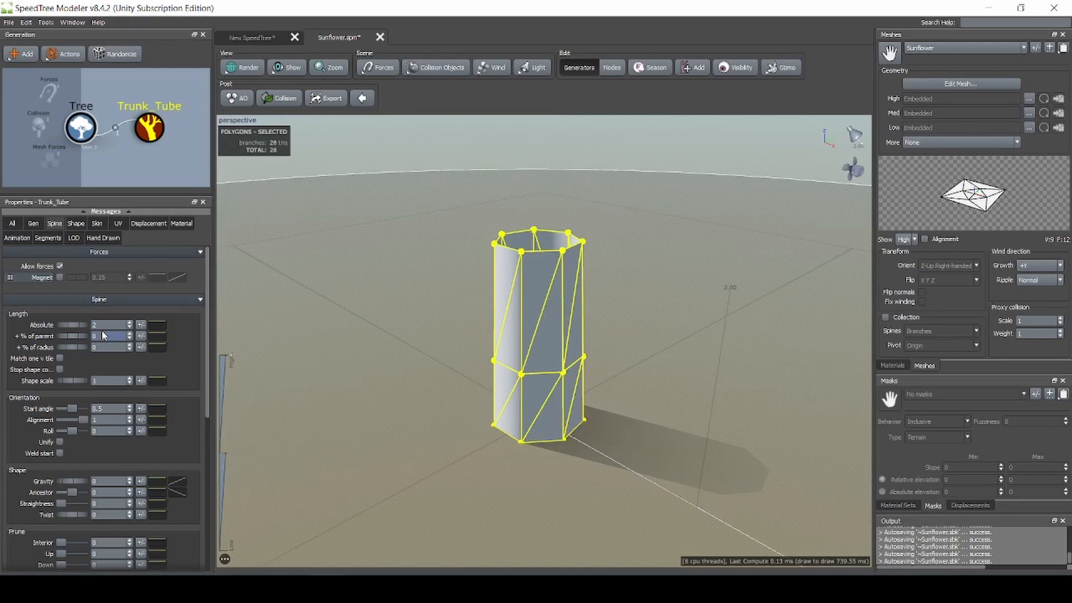
Set the trunk tube's absolute skin radius to 0.05 and reselect the thinned trunk in the viewport
click(97, 223)
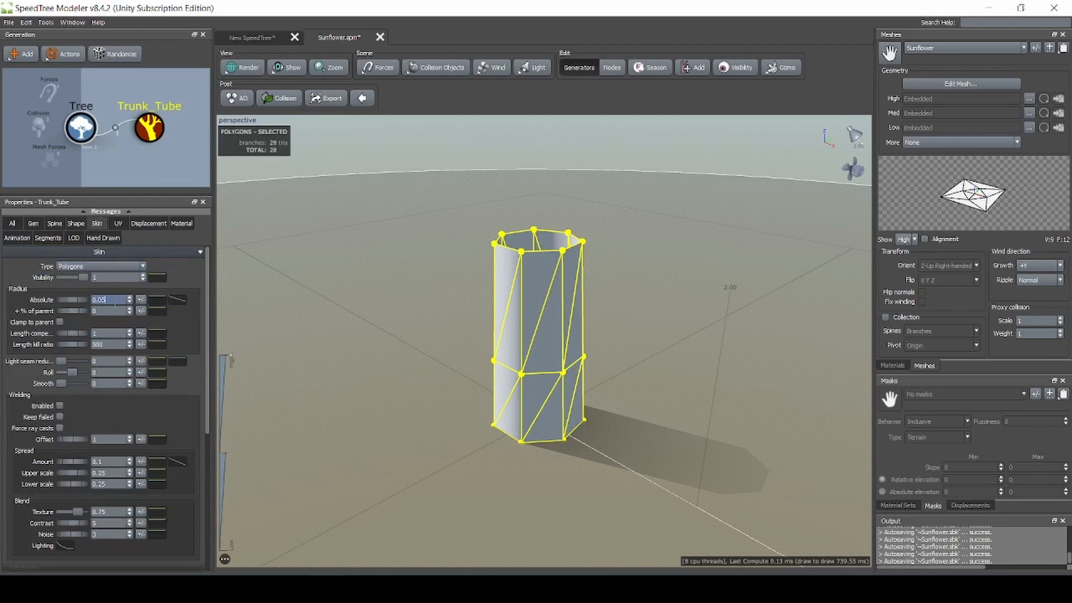
key(Return)
scroll(547, 345, up, 4)
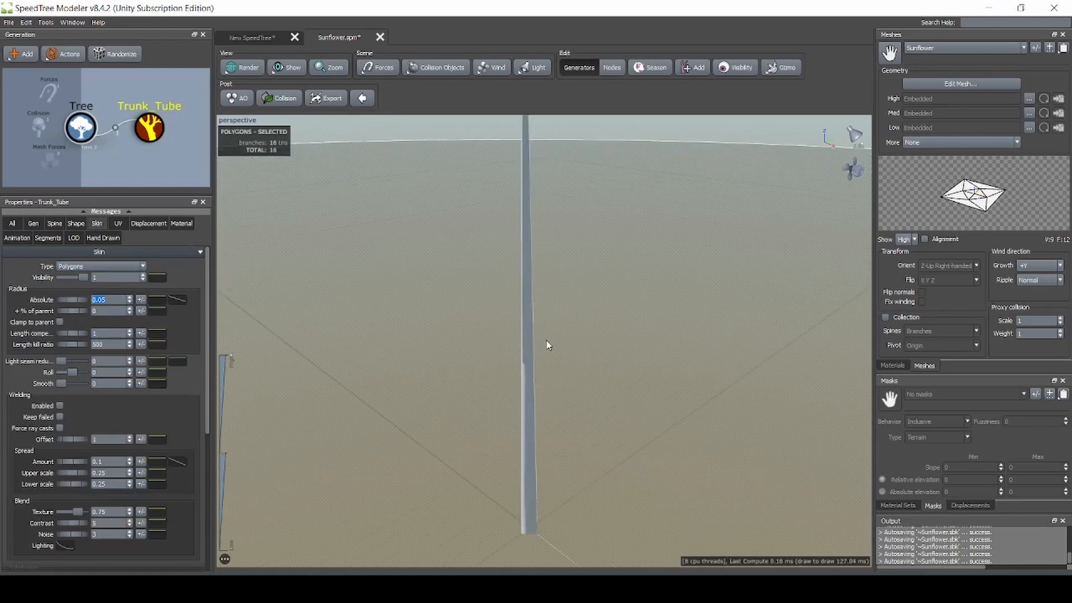
scroll(547, 345, down, 4)
click(539, 337)
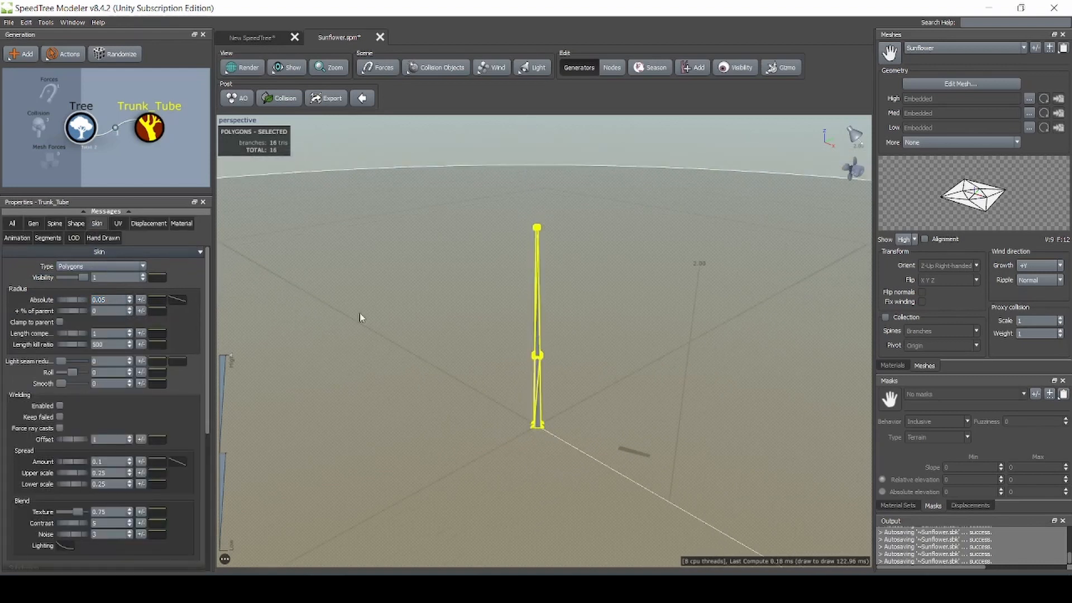
Set the trunk's length segments to 5 absolute and 0 relative
click(49, 239)
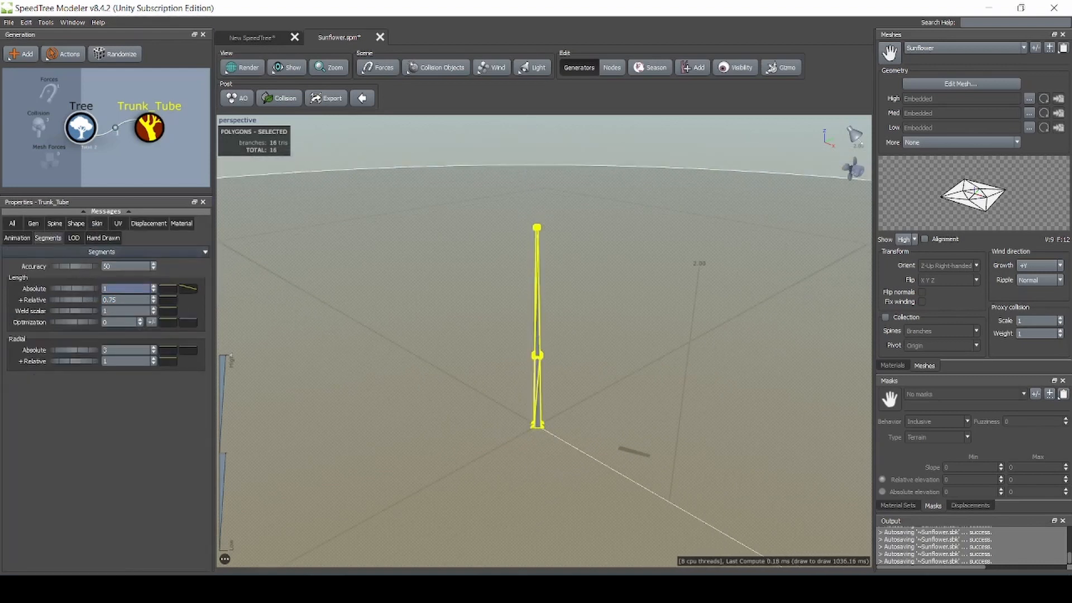
key(Tab)
text(0)
key(Return)
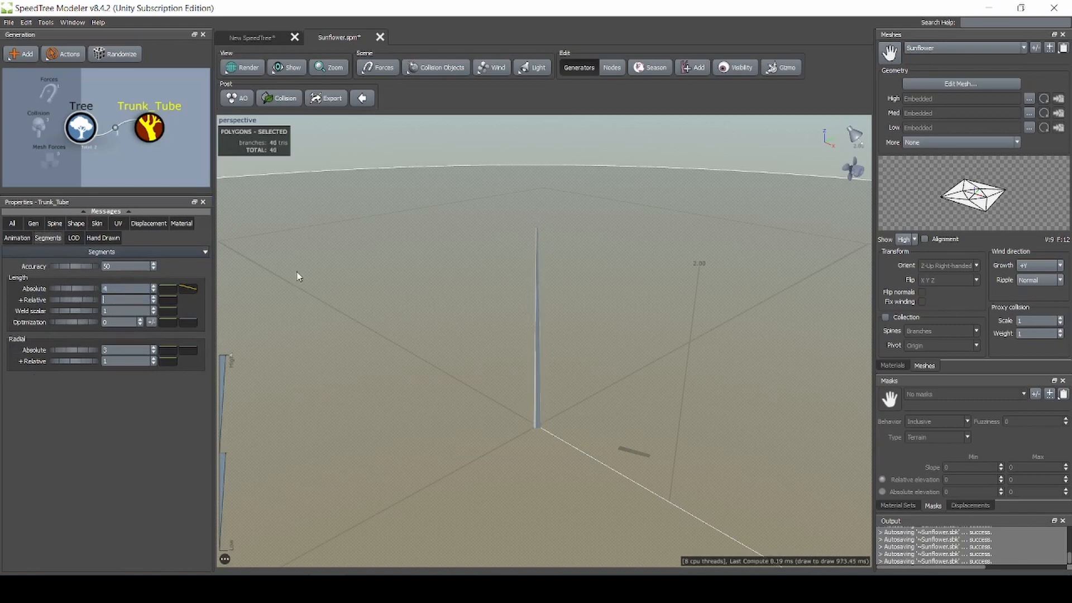
text(5)
key(Return)
click(539, 303)
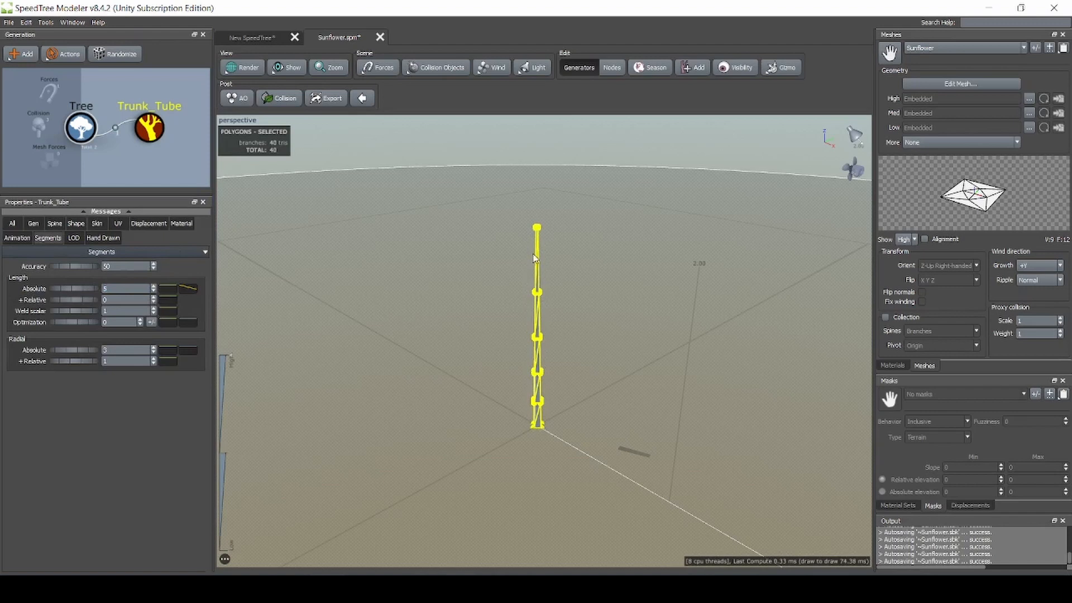
Flatten the distribution curve of the trunk's absolute length segments by raising its end point level with the start
click(188, 289)
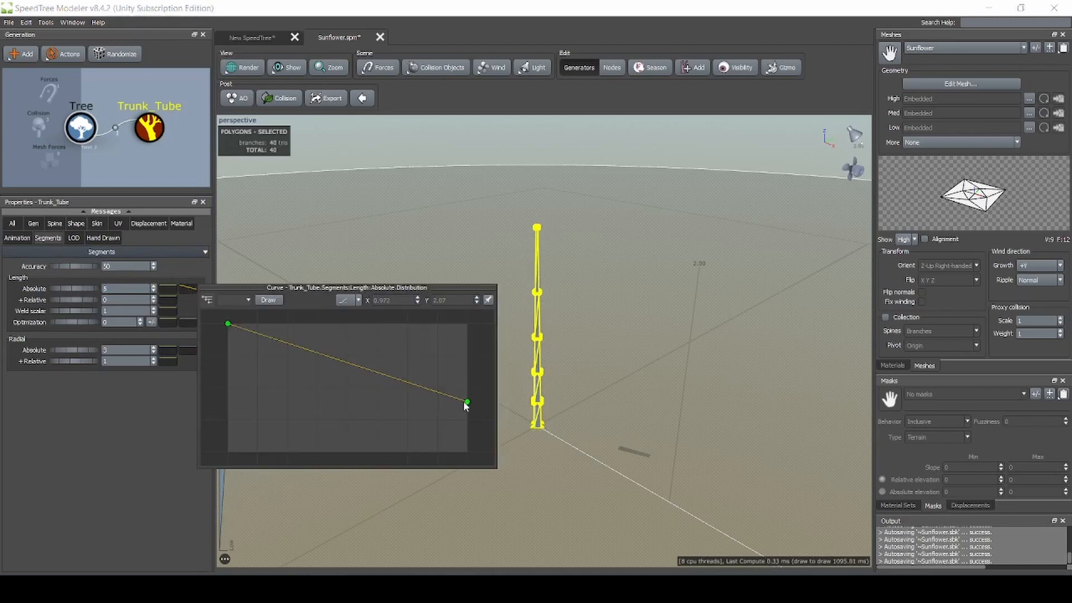
drag(468, 402, 469, 325)
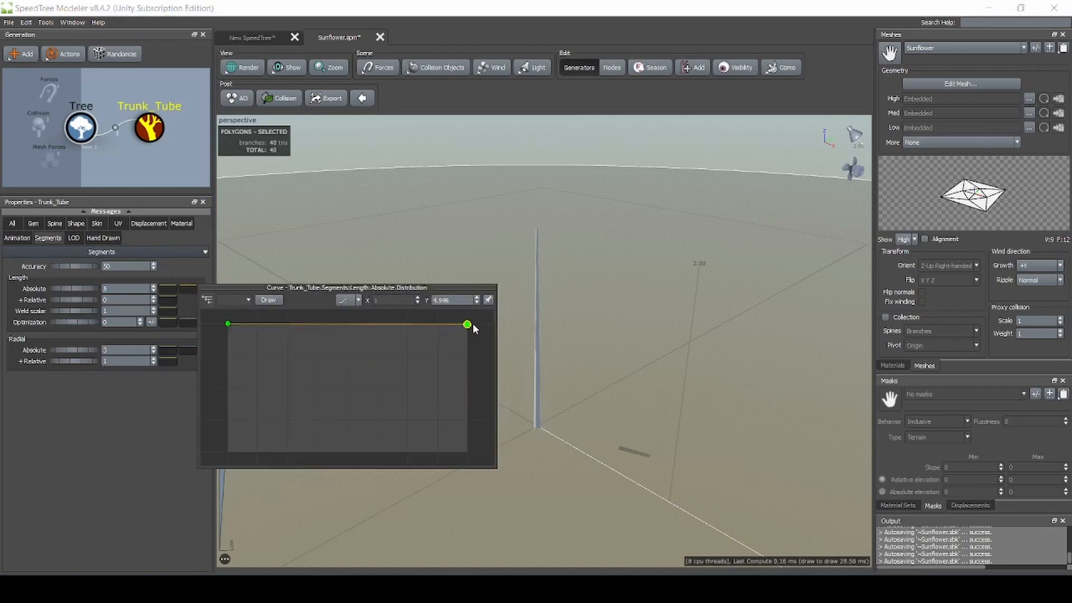
click(540, 306)
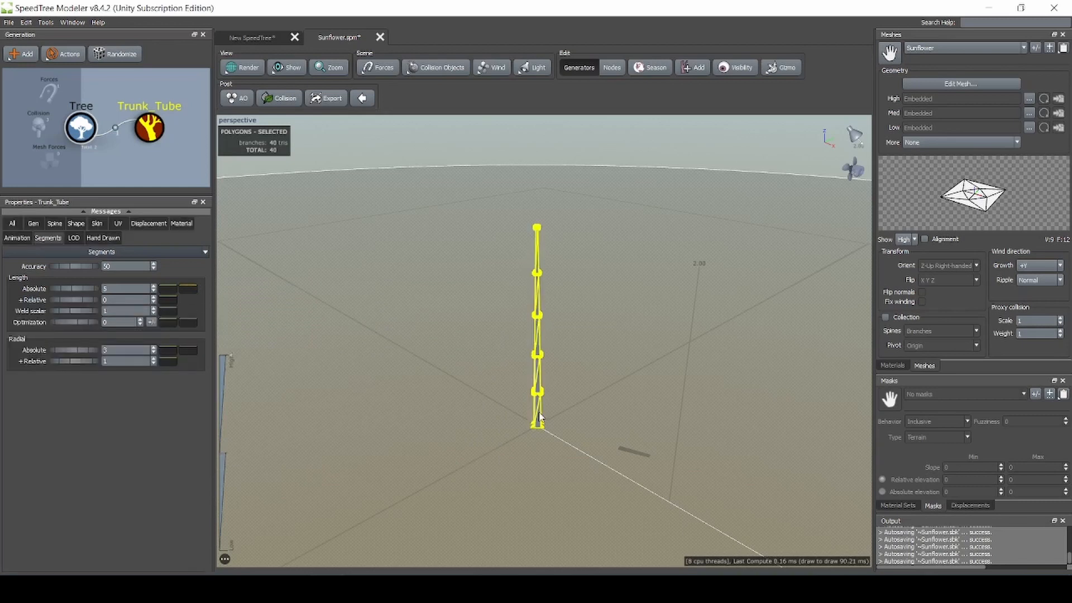
scroll(540, 264, up, 1)
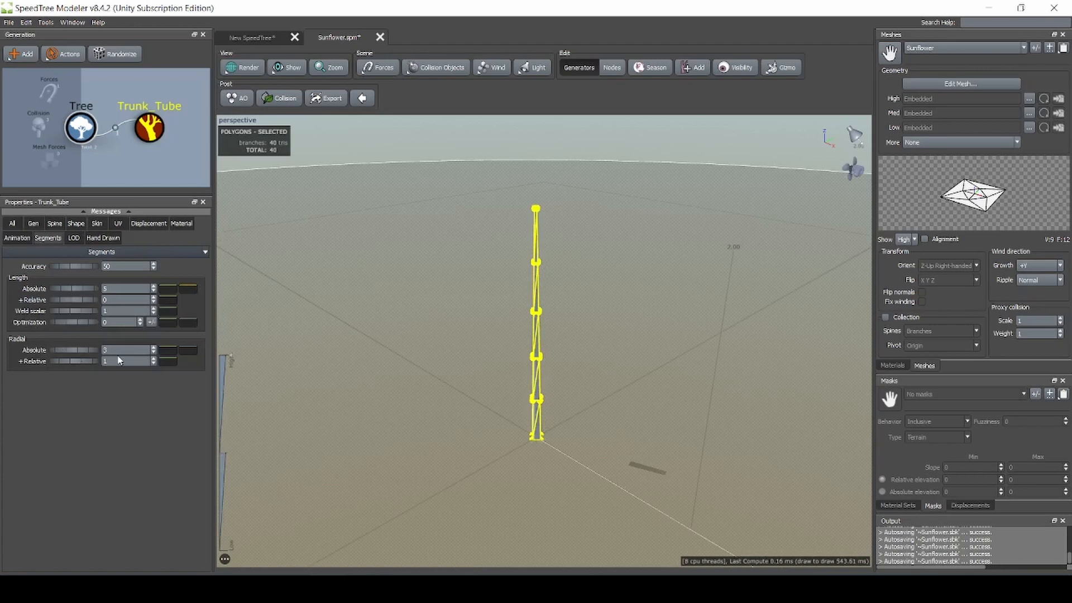
Set the trunk's radial segments to 1 absolute and 0 relative
key(Tab)
text(0)
click(537, 338)
drag(555, 327, 486, 304)
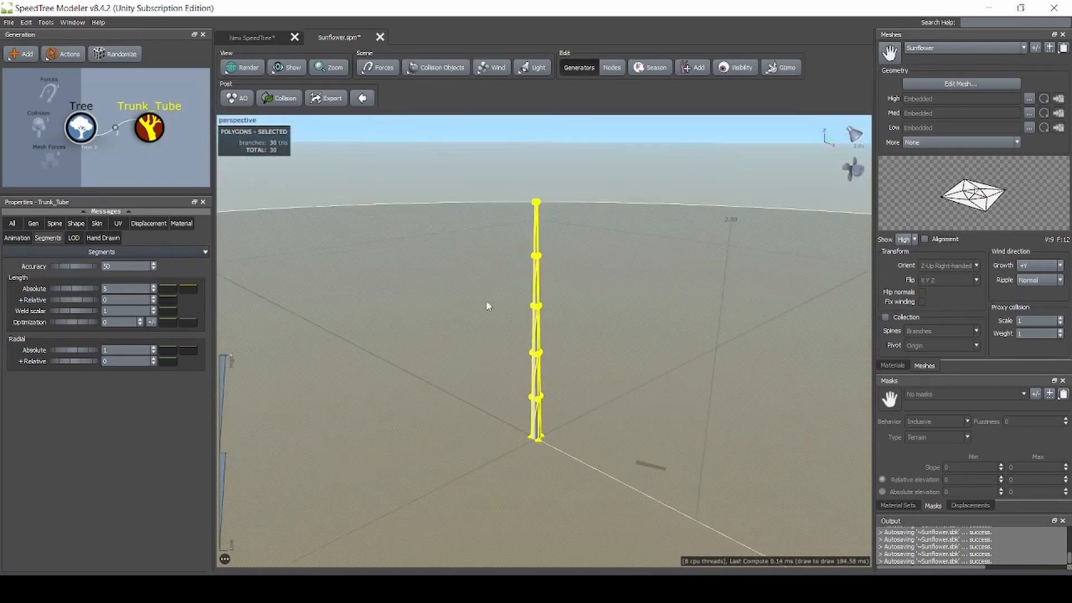
Assign the Trunk material to the trunk tube's branch surface
click(186, 223)
click(88, 288)
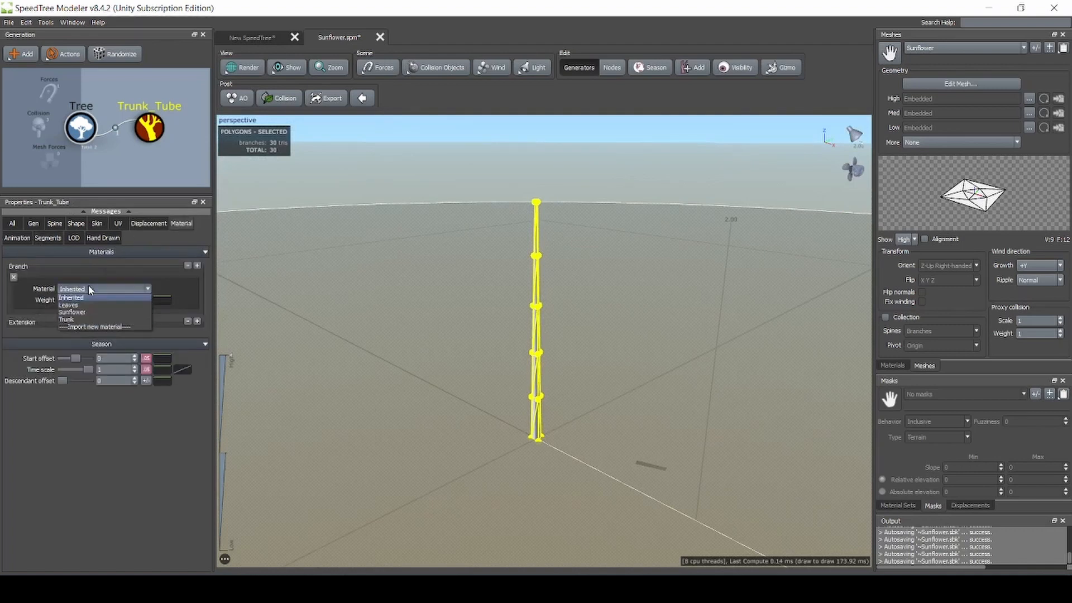
click(67, 319)
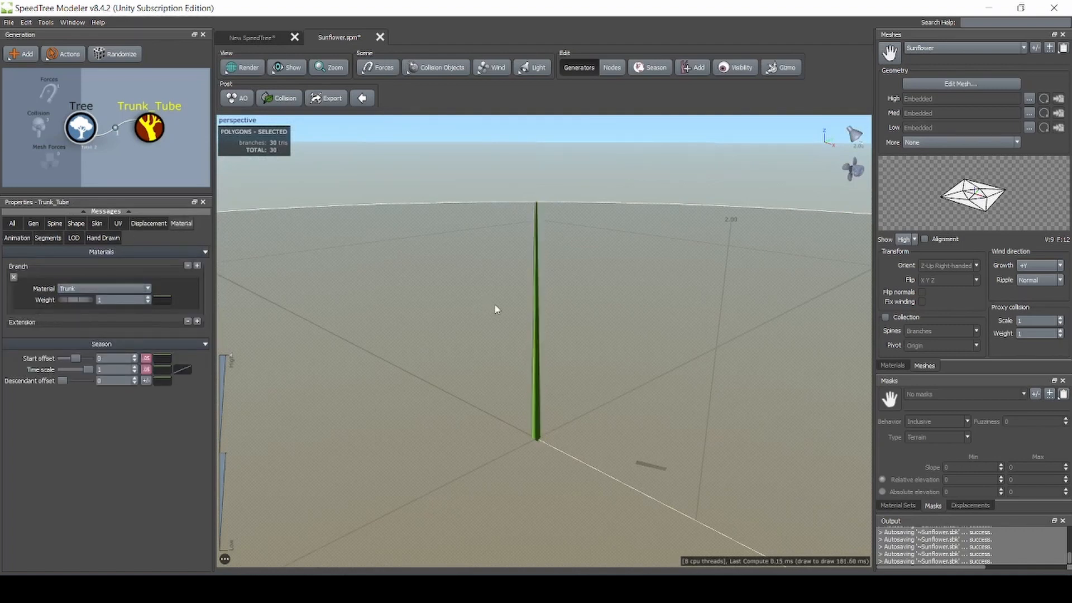
scroll(502, 308, up, 2)
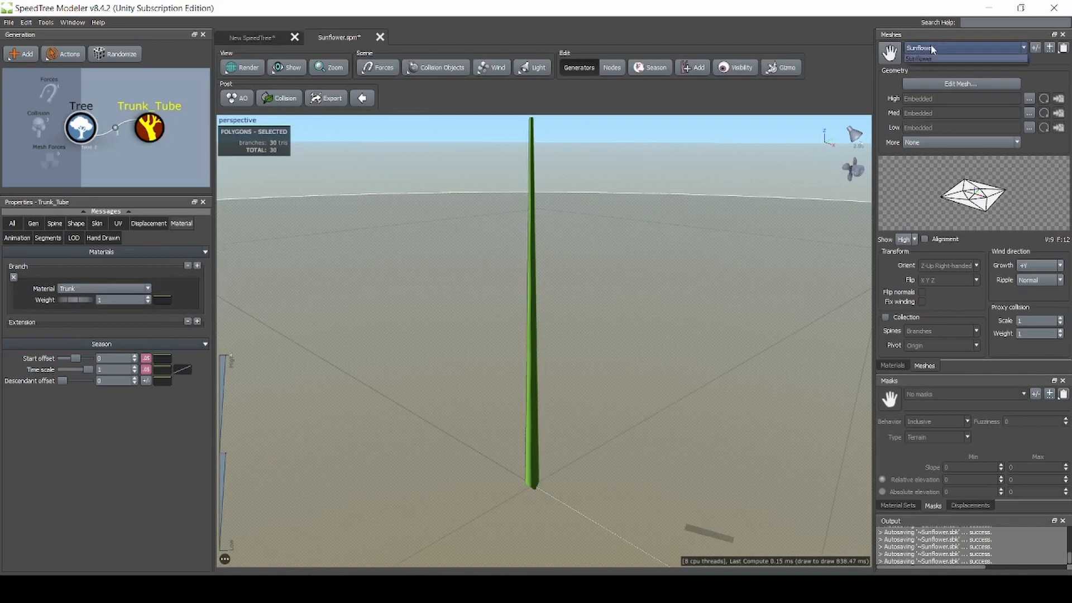
Review the available meshes and materials, keeping the Trunk material selected
click(955, 48)
click(894, 37)
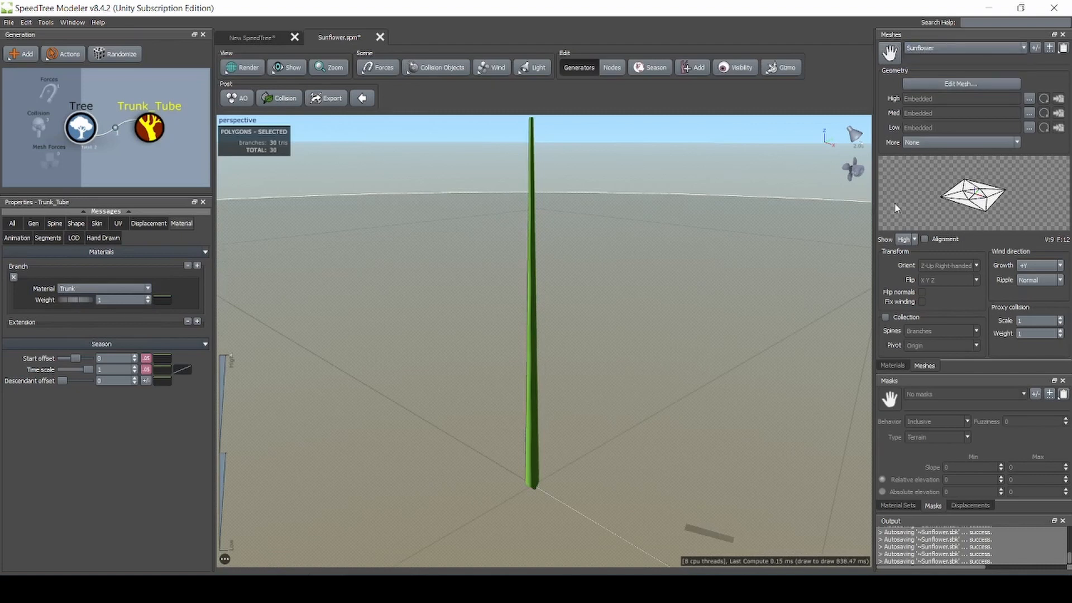
click(893, 364)
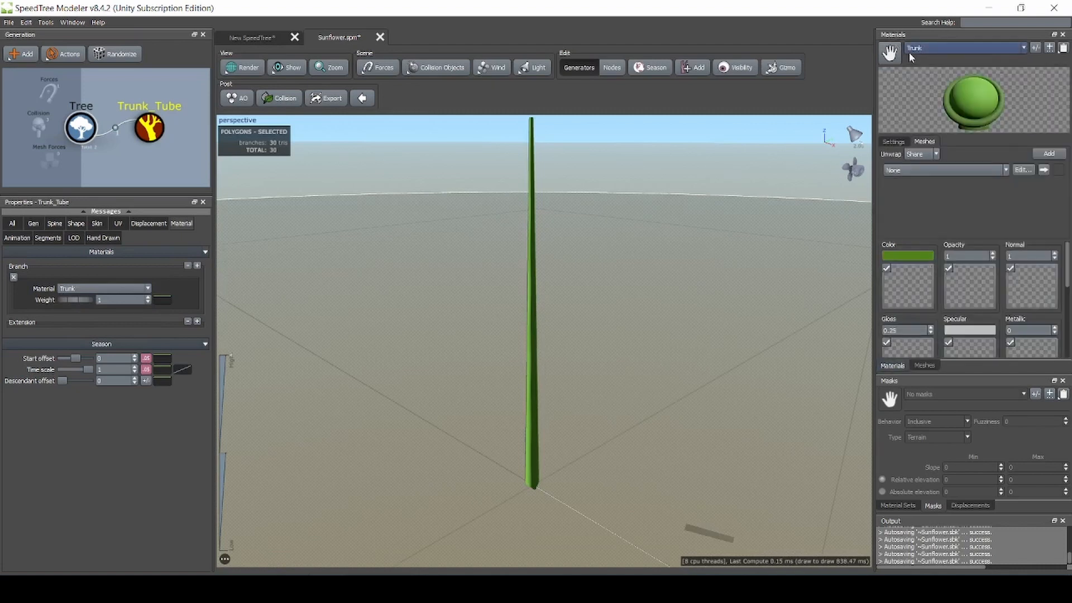
click(1002, 47)
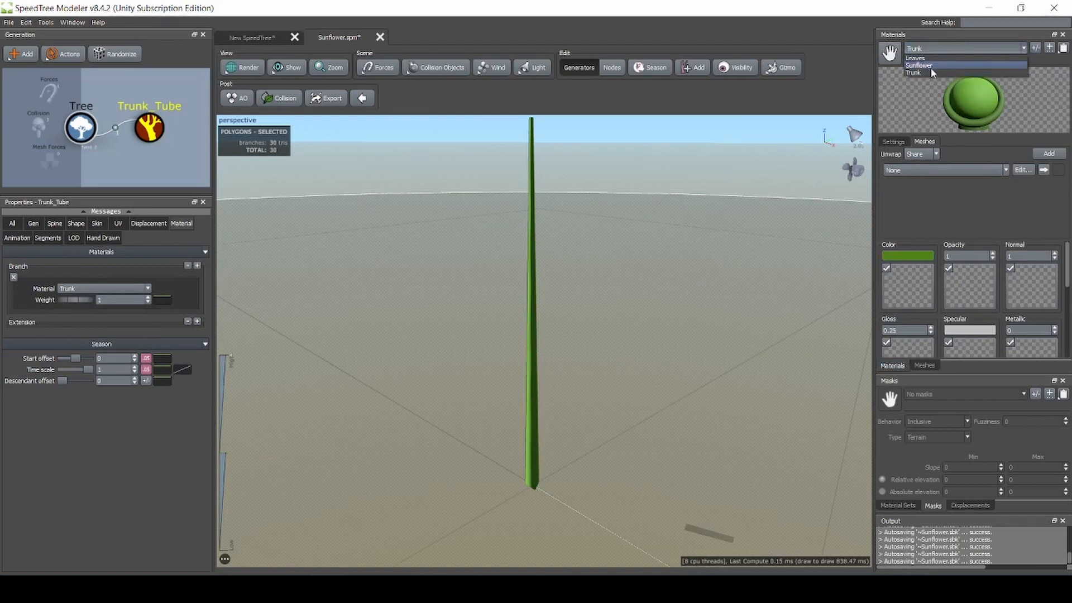
click(928, 45)
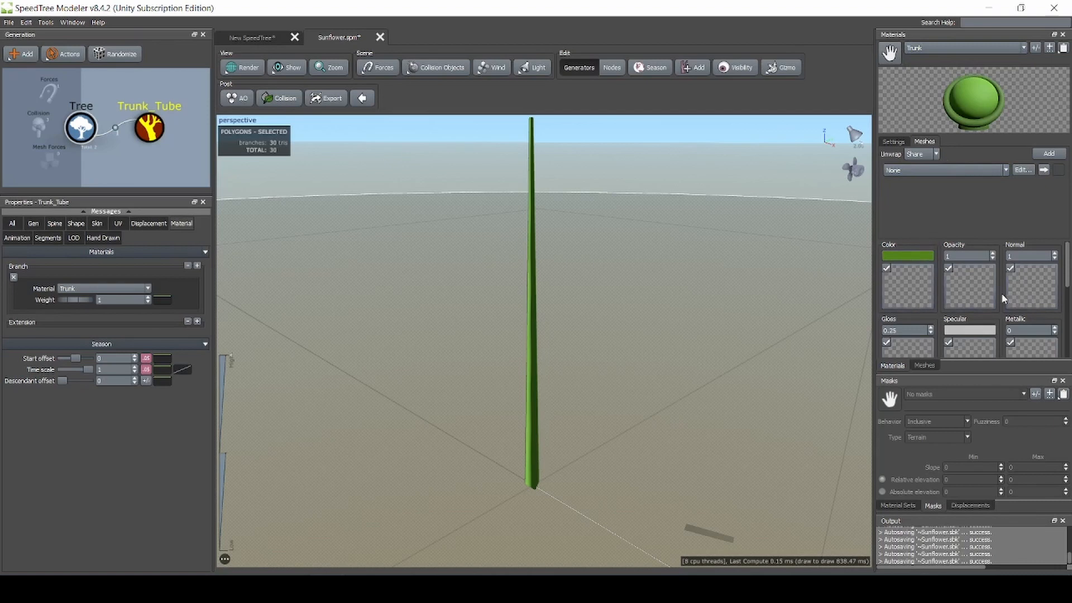
scroll(495, 306, down, 2)
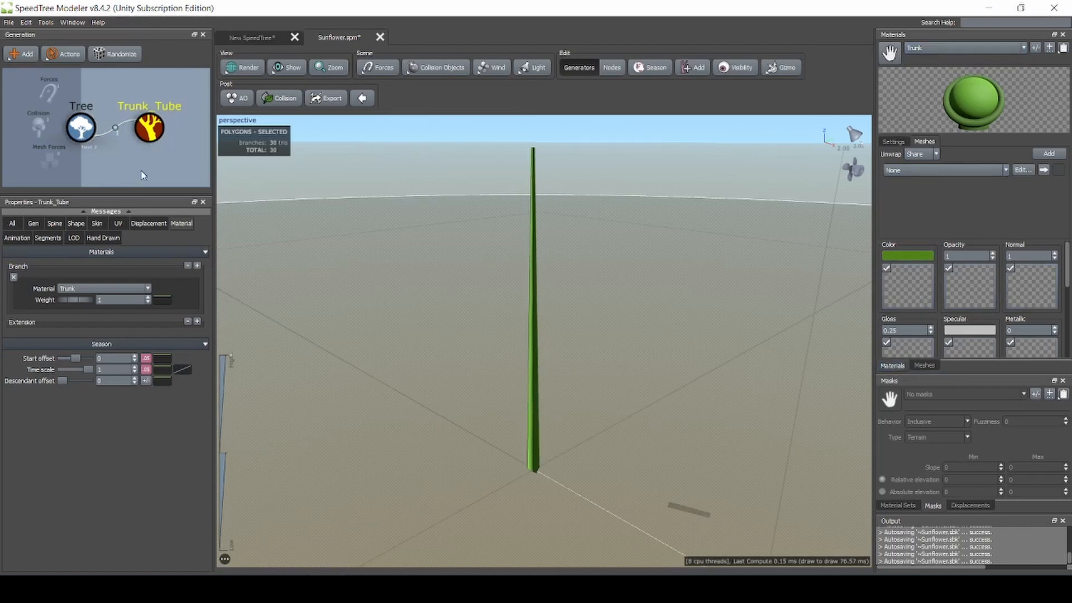
Add a Little Branches generator to the trunk tube and set its skin type to Spine only
right_click(152, 124)
mouse_move(204, 129)
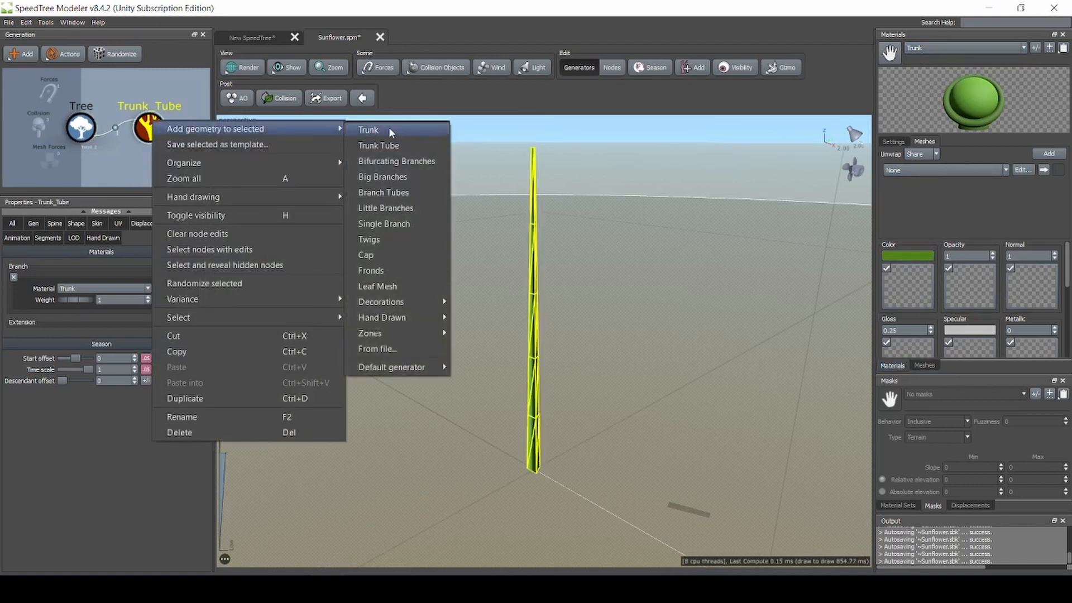
click(391, 207)
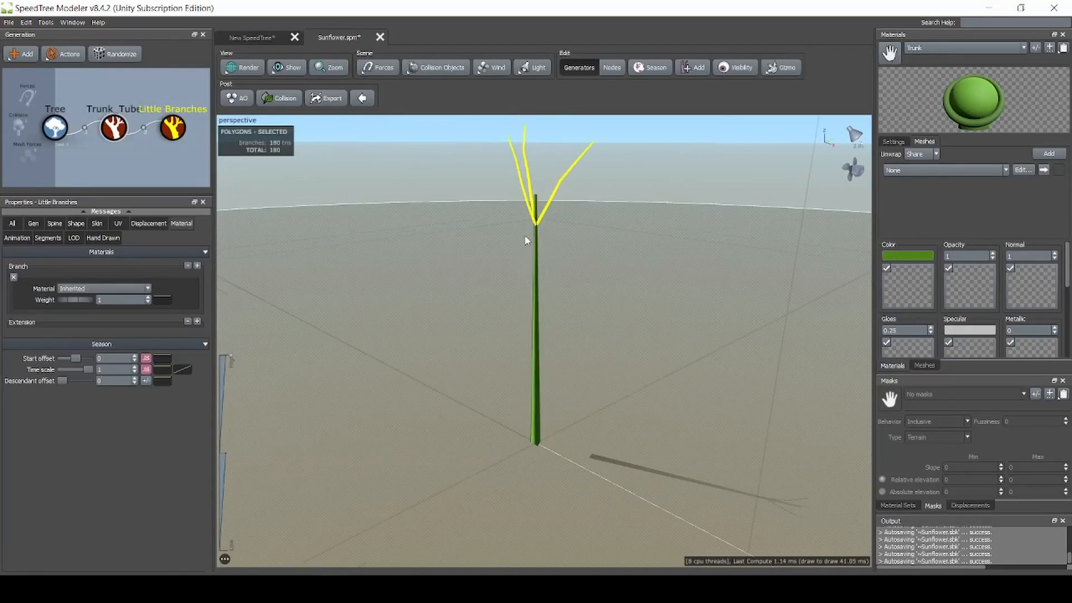
middle_drag(525, 237, 526, 279)
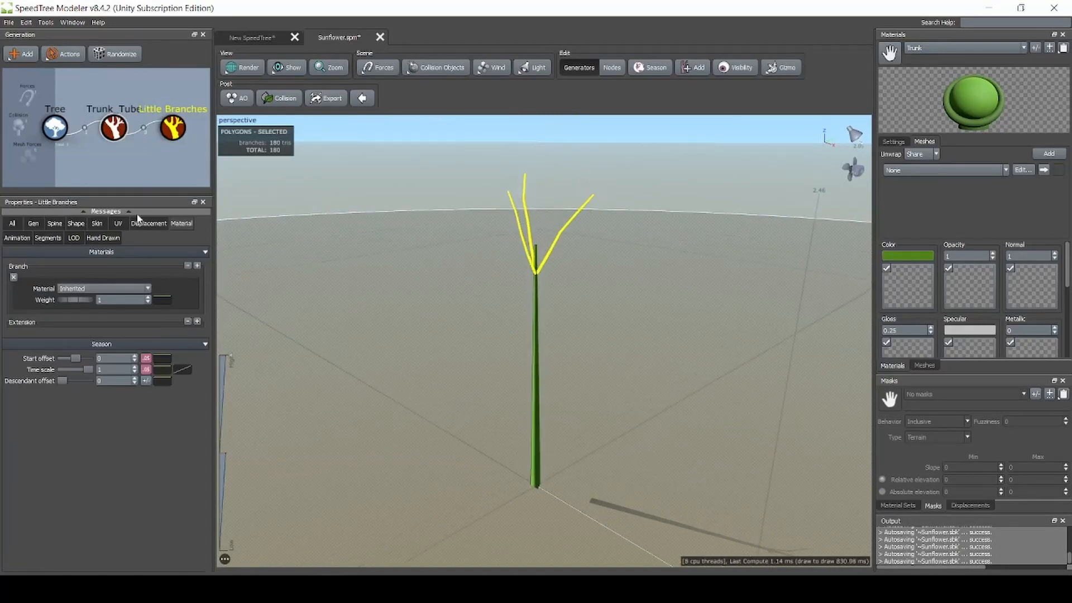
click(95, 224)
click(92, 267)
click(72, 297)
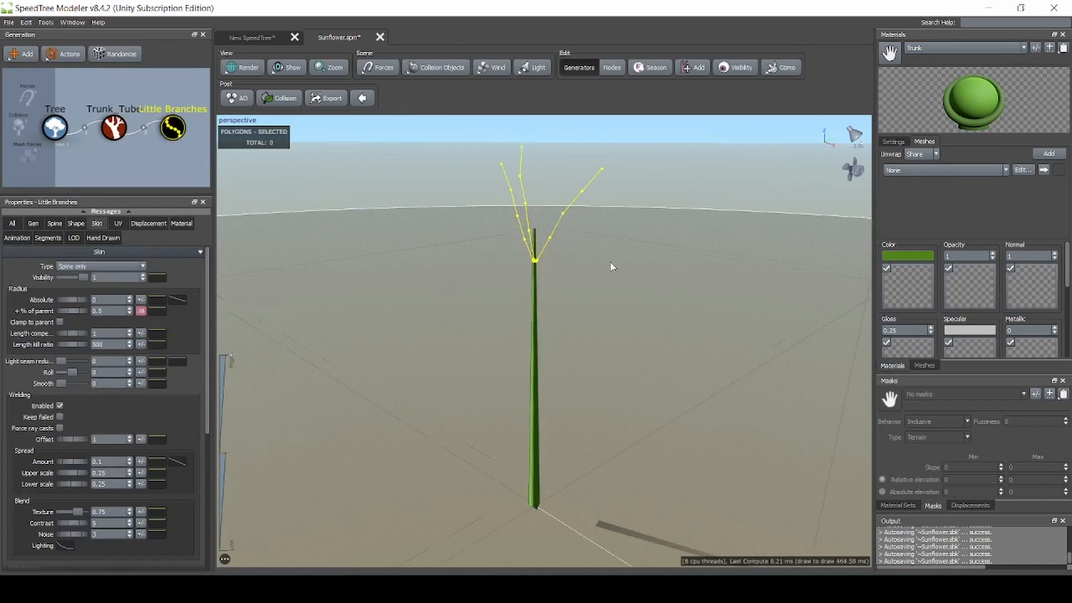
right_click(173, 136)
mouse_move(340, 137)
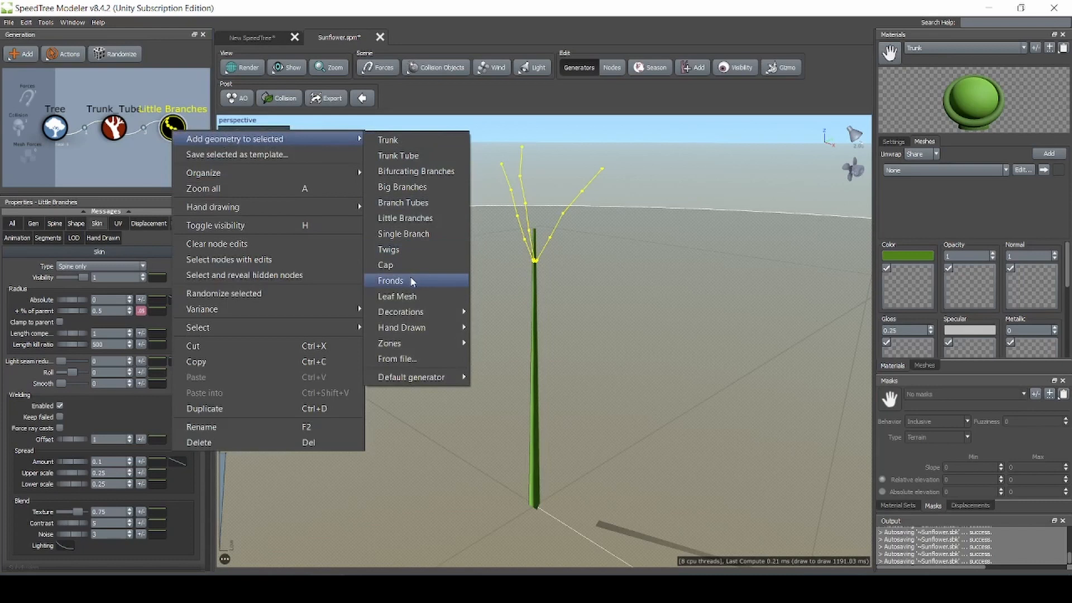
click(148, 167)
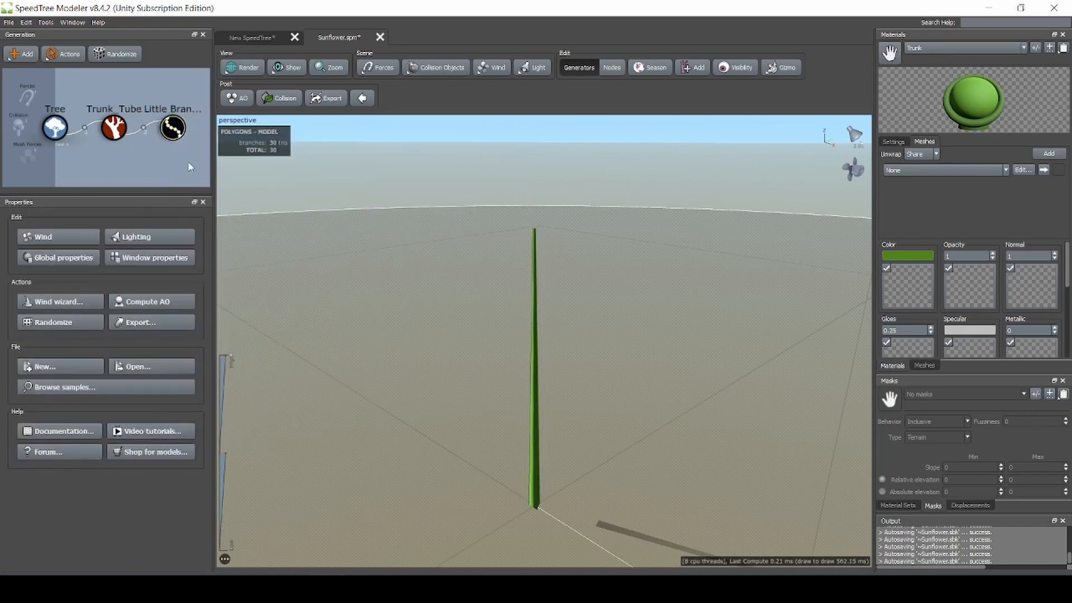
Switch the Little Branches generation mode to Proportional steps and set the number of steps to 4
click(173, 128)
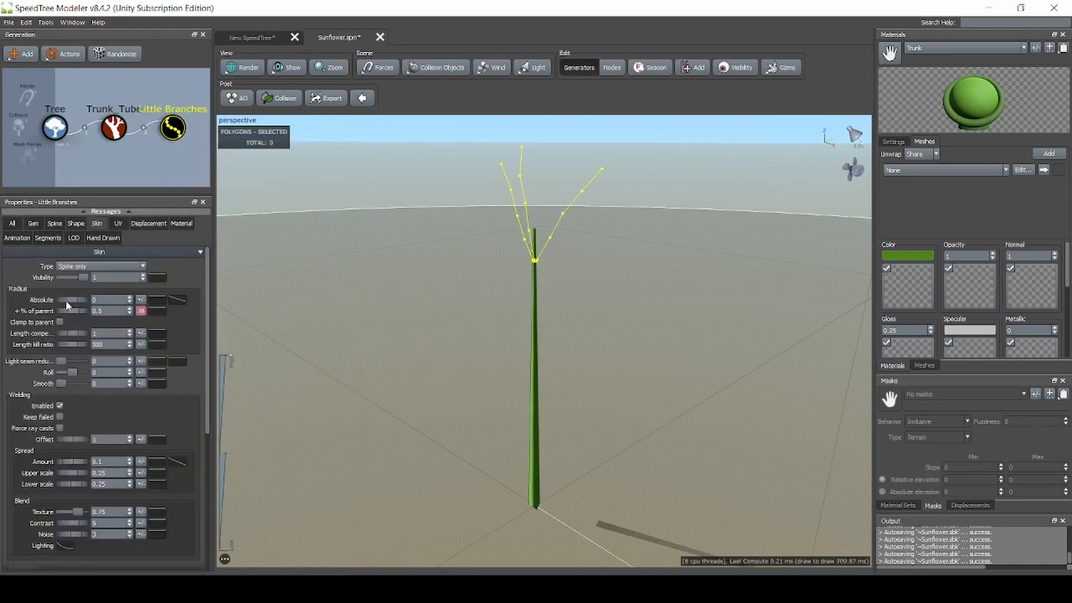
click(35, 223)
click(71, 267)
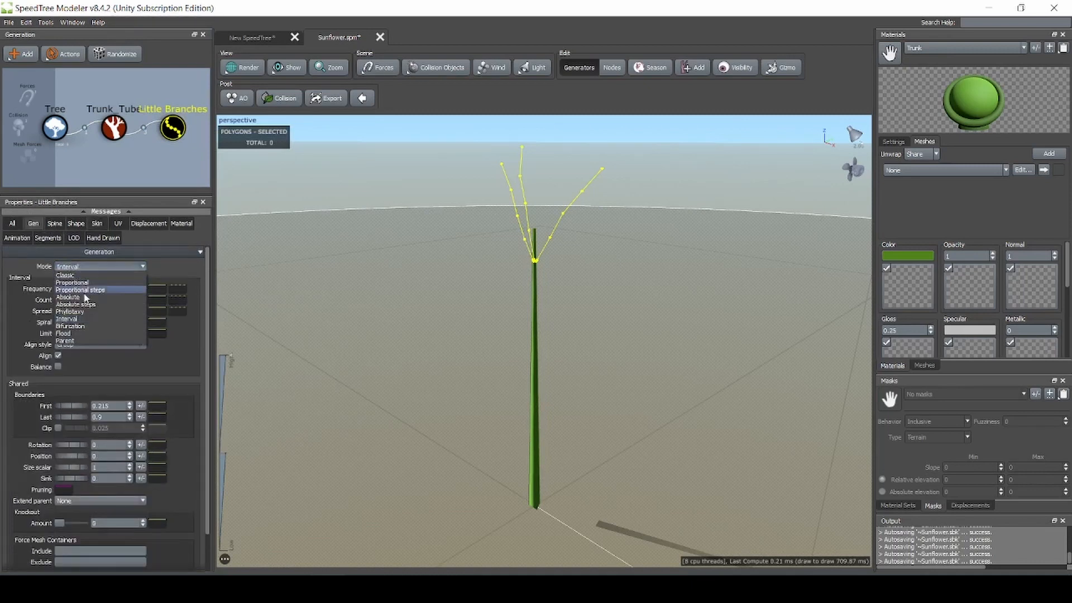
click(89, 289)
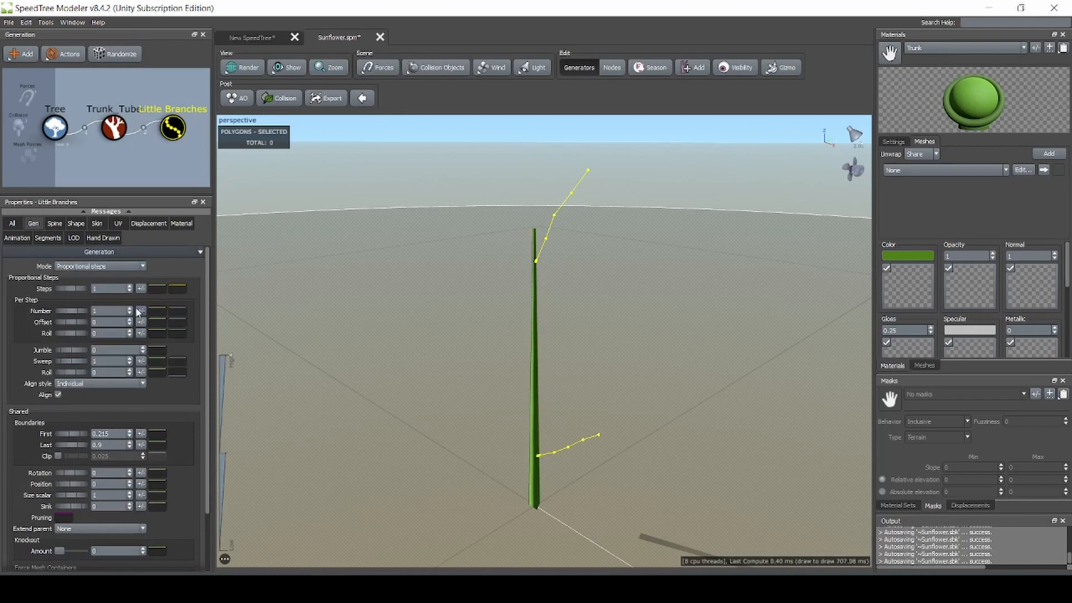
key(Return)
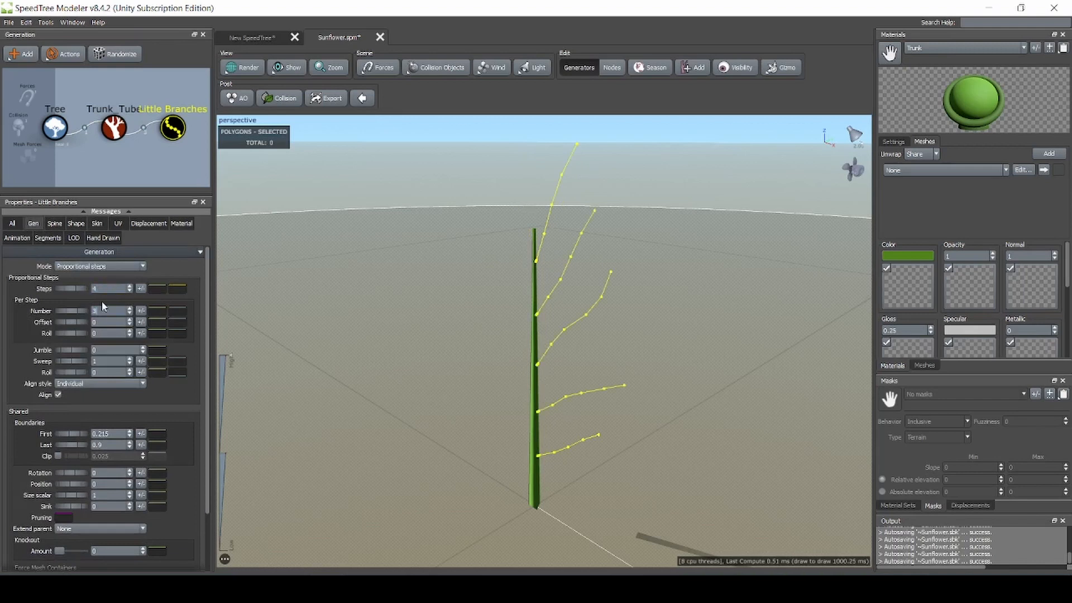
Set the Little Branches to 3 per step, with a 0.42 offset and about 0.2 offset variance
key(Return)
drag(524, 309, 521, 345)
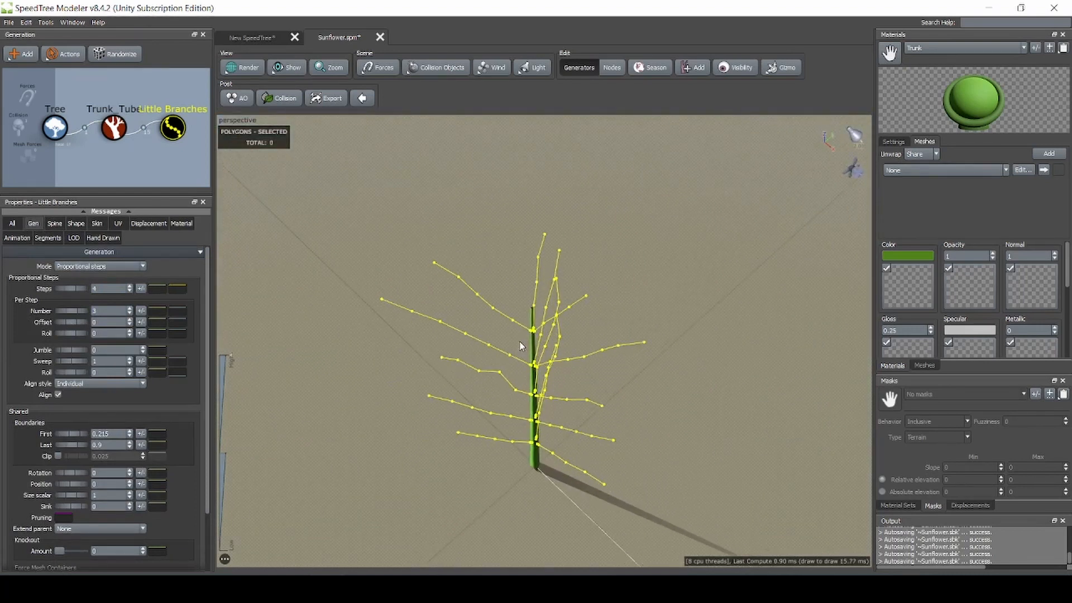
drag(71, 324, 94, 330)
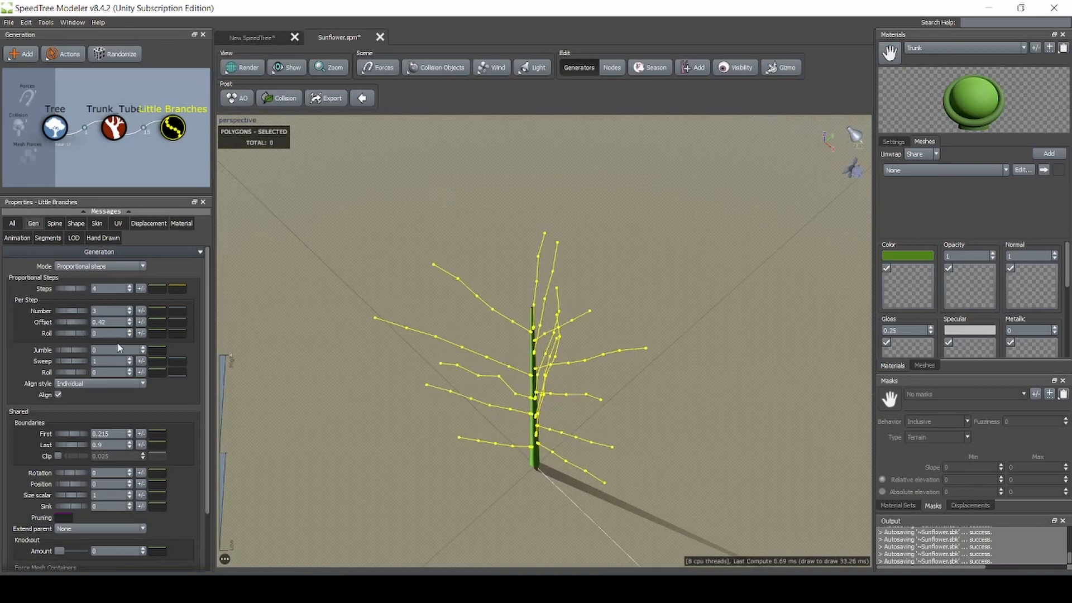
click(141, 323)
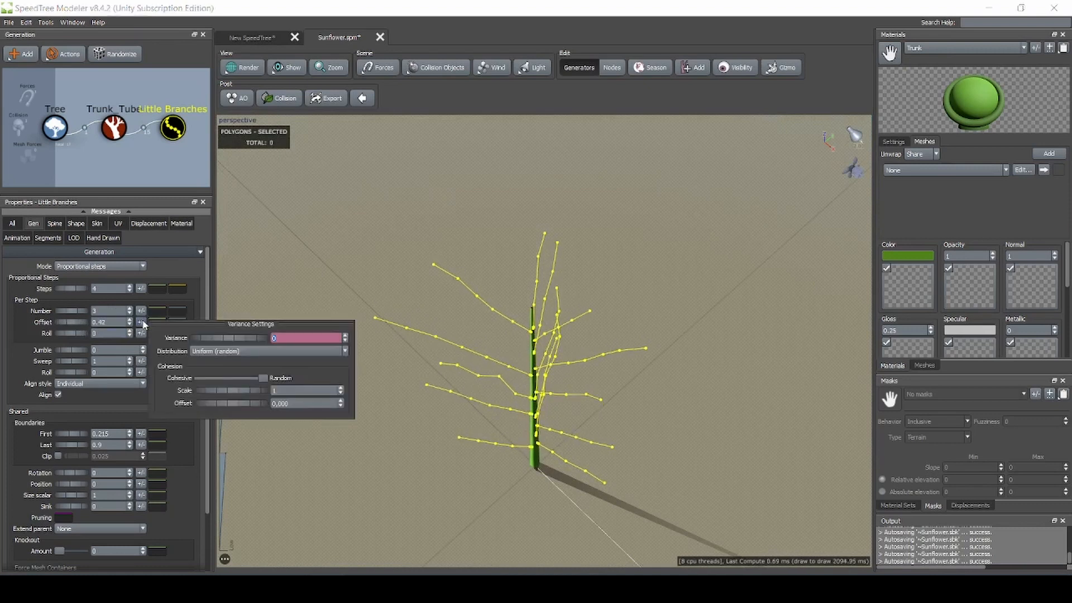
click(141, 323)
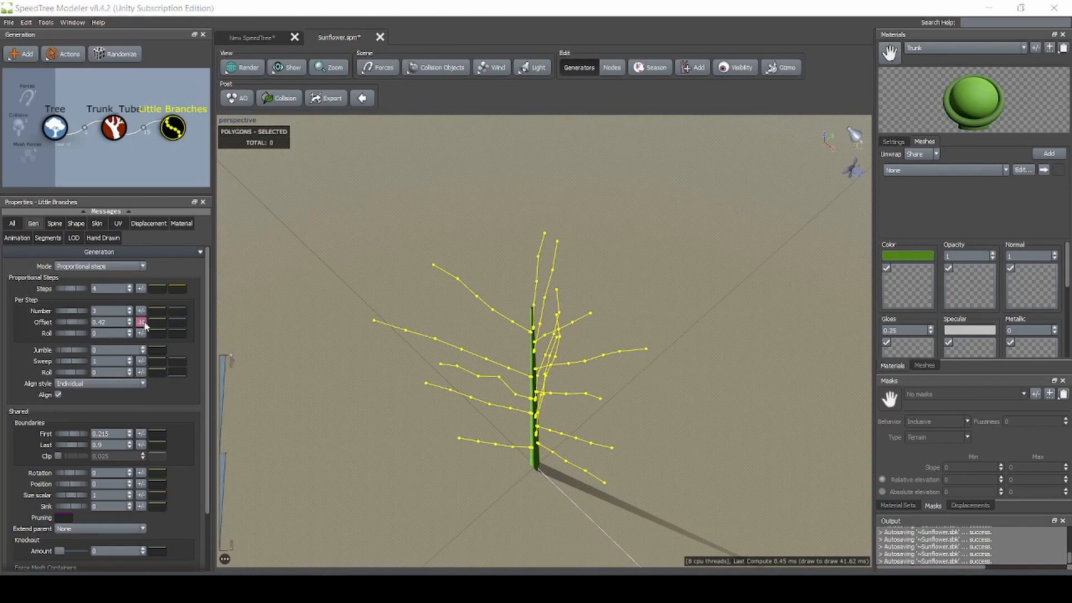
click(143, 323)
text(0)
click(142, 324)
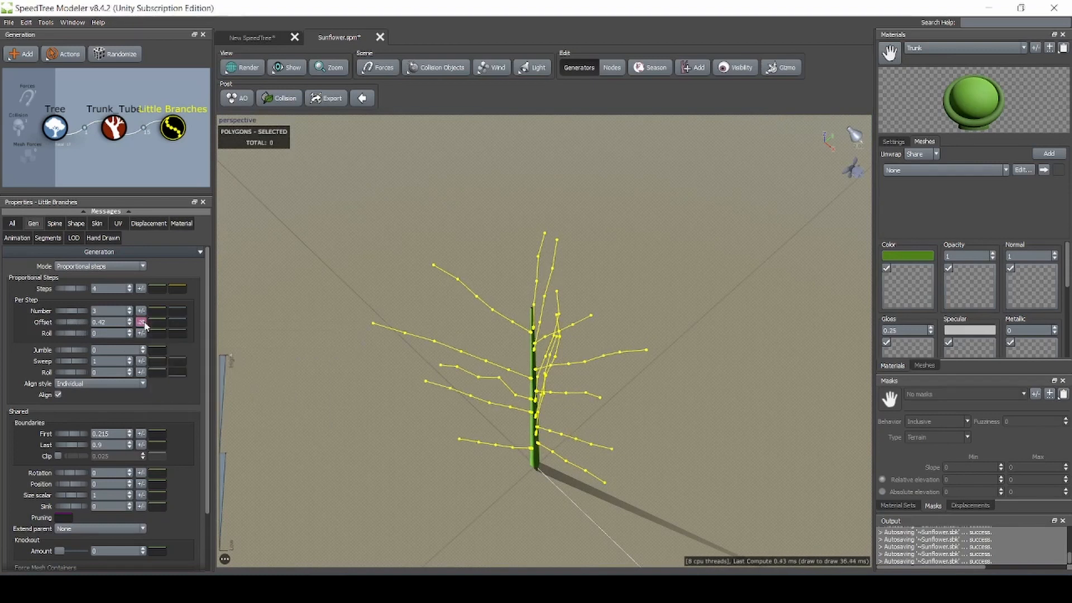
Give the Little Branches about 0.53 roll with variance, a sweep of 1.97, and boundaries from 0.2 to 0.8
drag(71, 331, 84, 330)
click(142, 334)
text(.24)
key(Return)
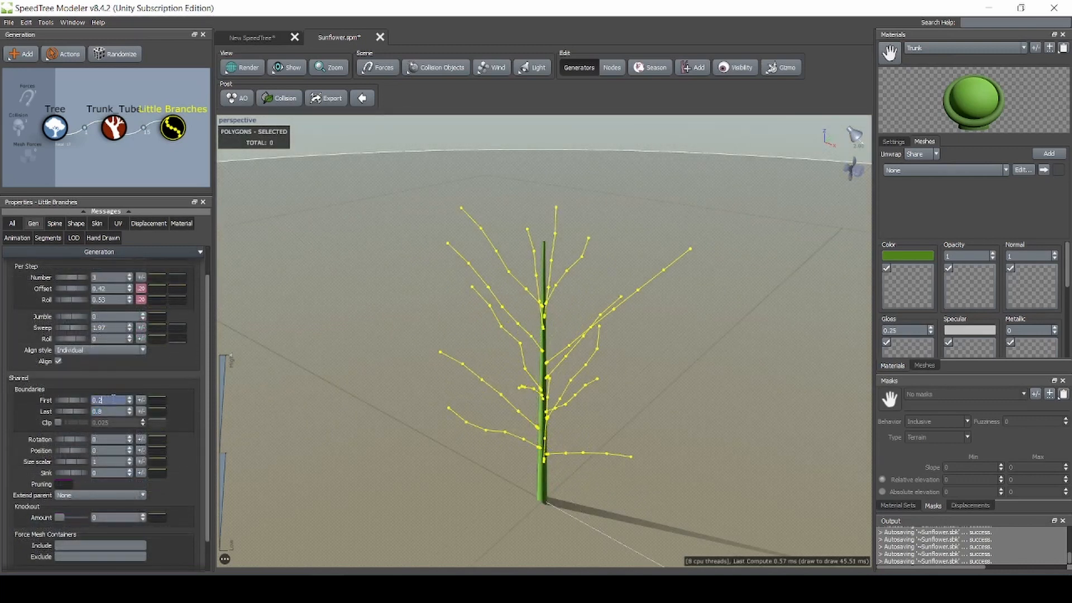
key(Return)
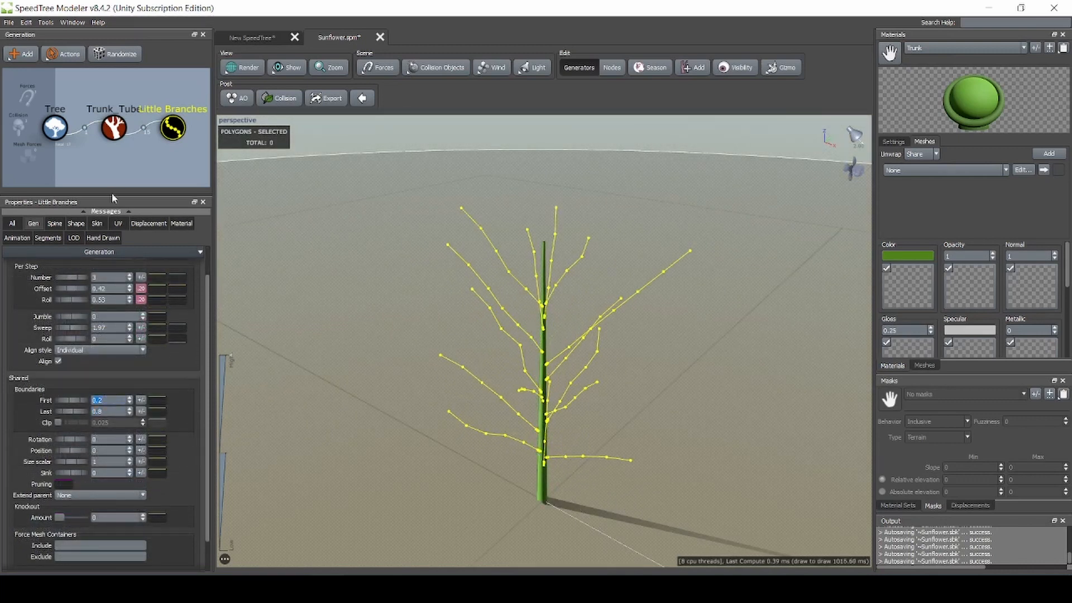
scroll(176, 257, up, 1)
Add a Fronds generator to the Little Branches
right_click(173, 126)
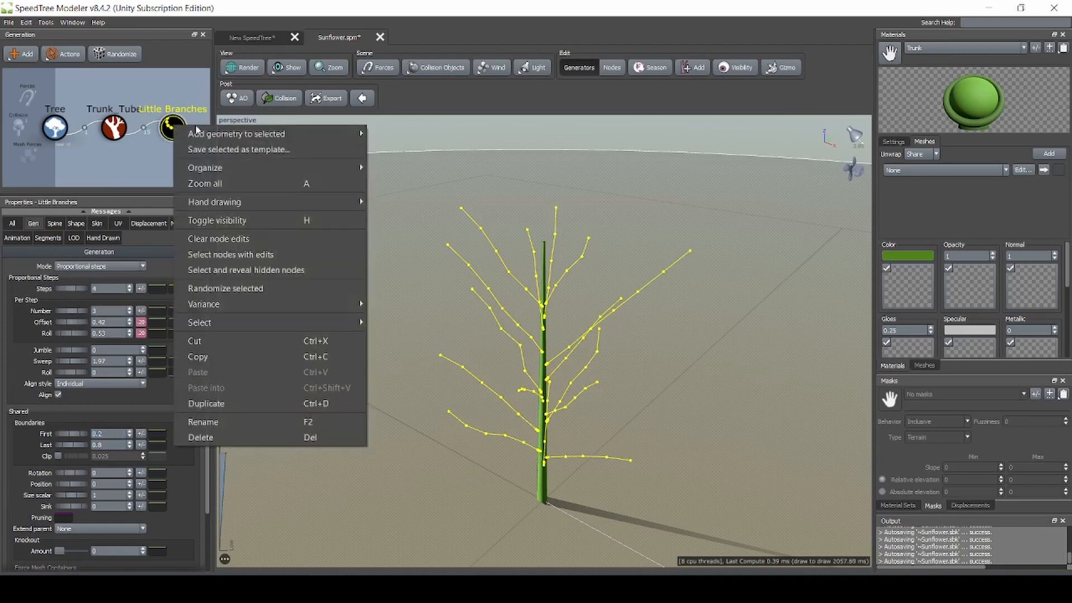
mouse_move(363, 138)
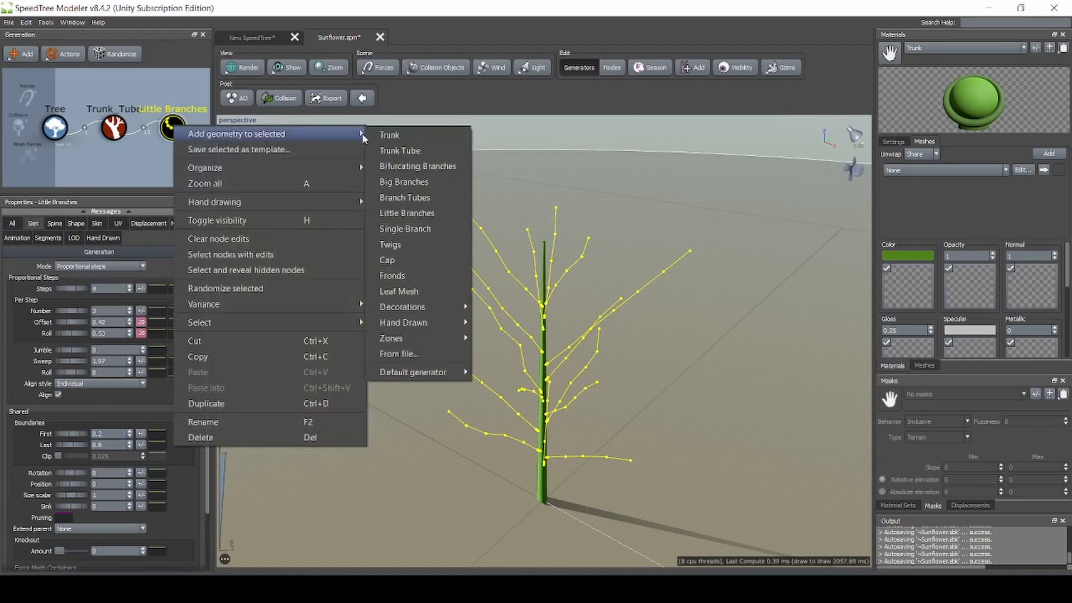
click(424, 275)
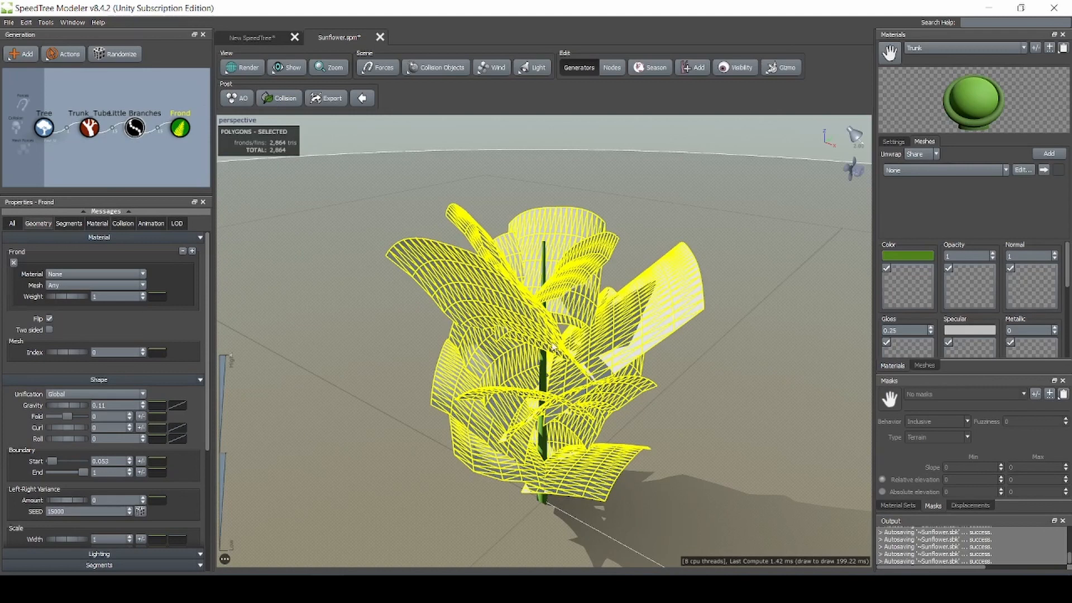
Assign the Leaves material to the frond generator and check the leaves on the stem
click(98, 224)
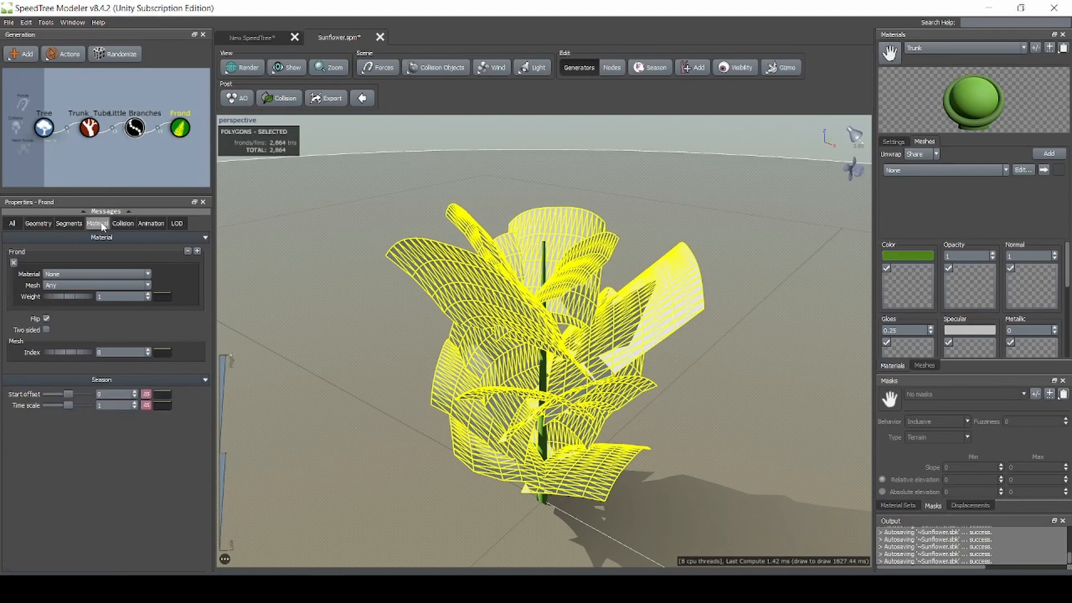
click(83, 275)
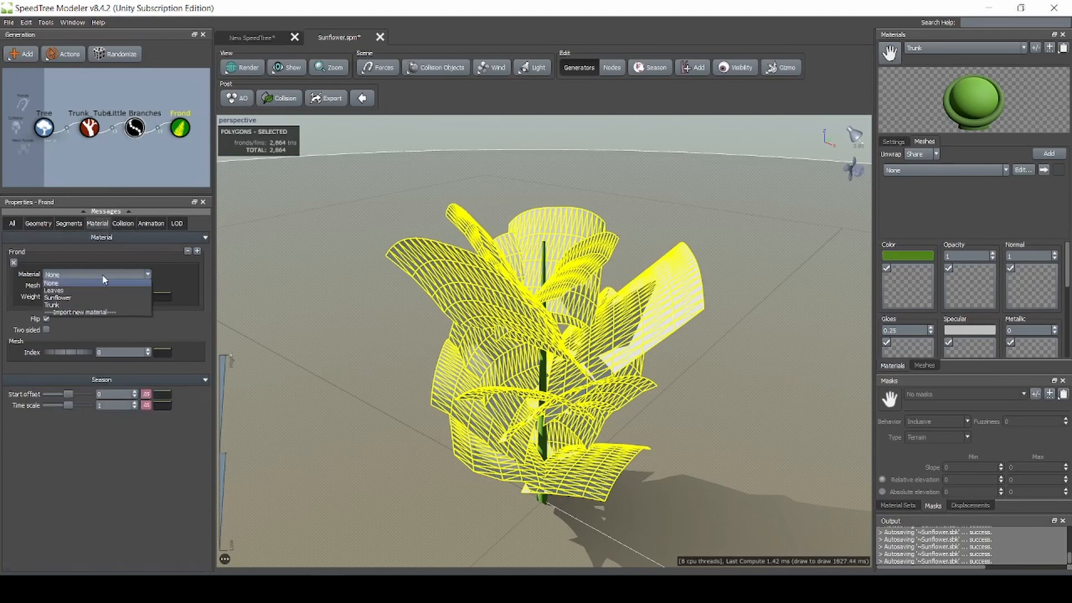
click(69, 289)
scroll(564, 323, up, 3)
scroll(564, 322, up, 5)
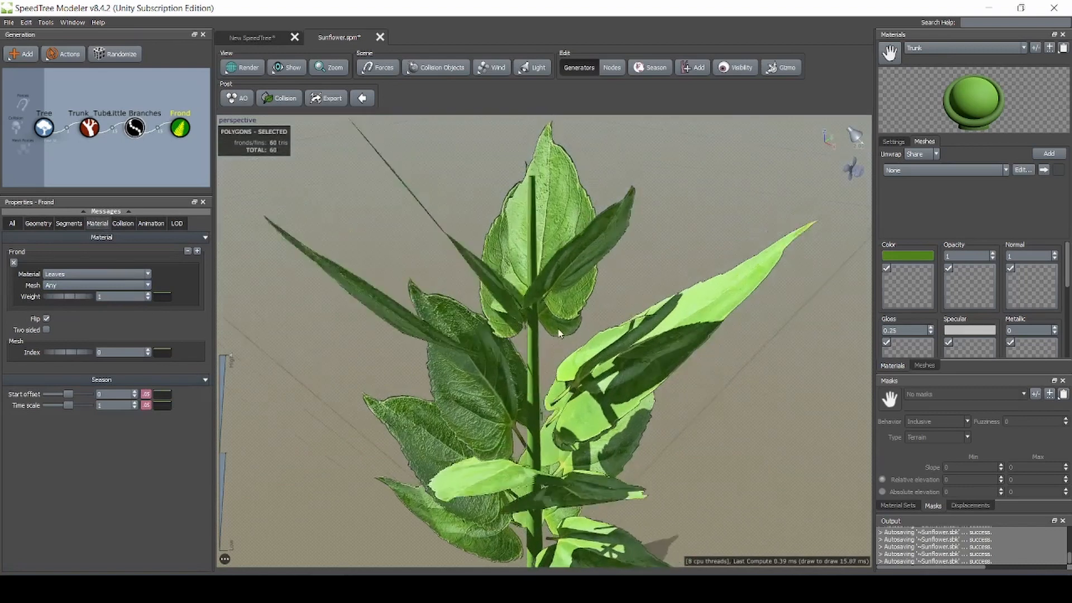
scroll(547, 361, down, 6)
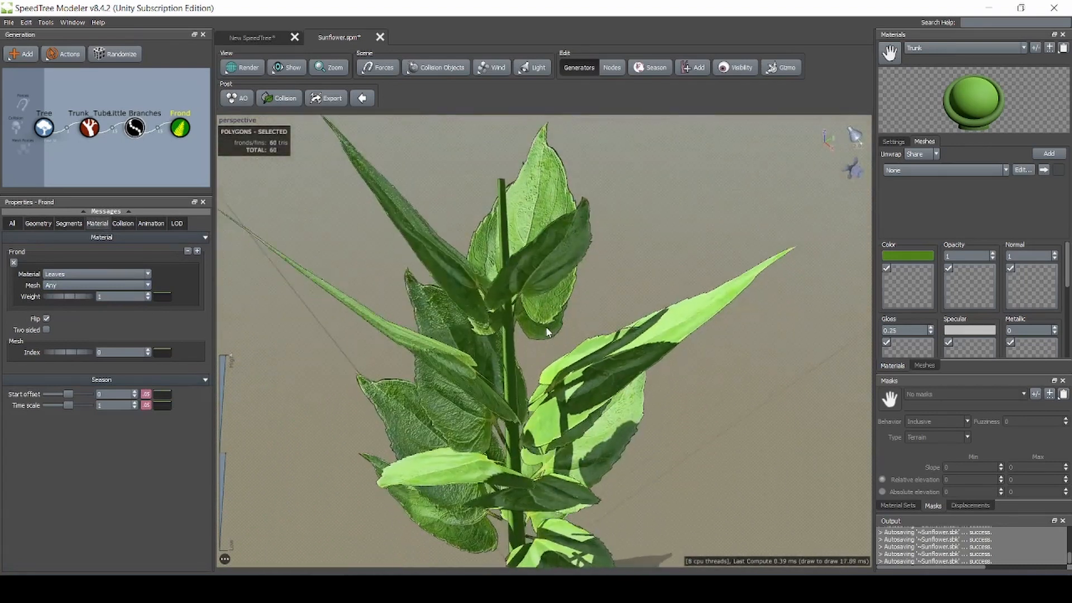
Open the Leaves material's opacity map, try the Red channel and restore Alpha
click(938, 48)
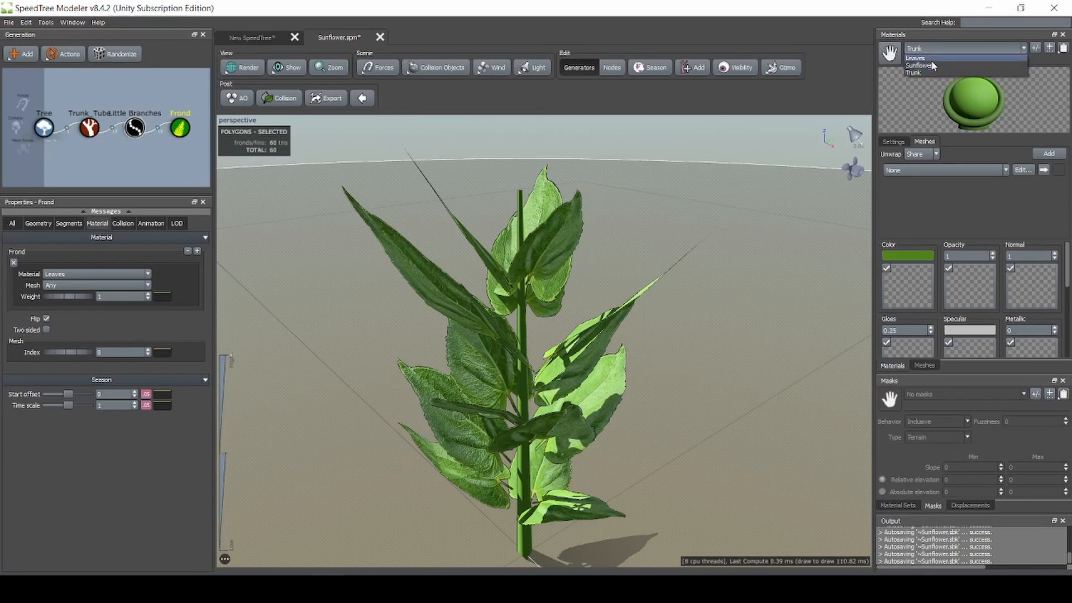
click(938, 69)
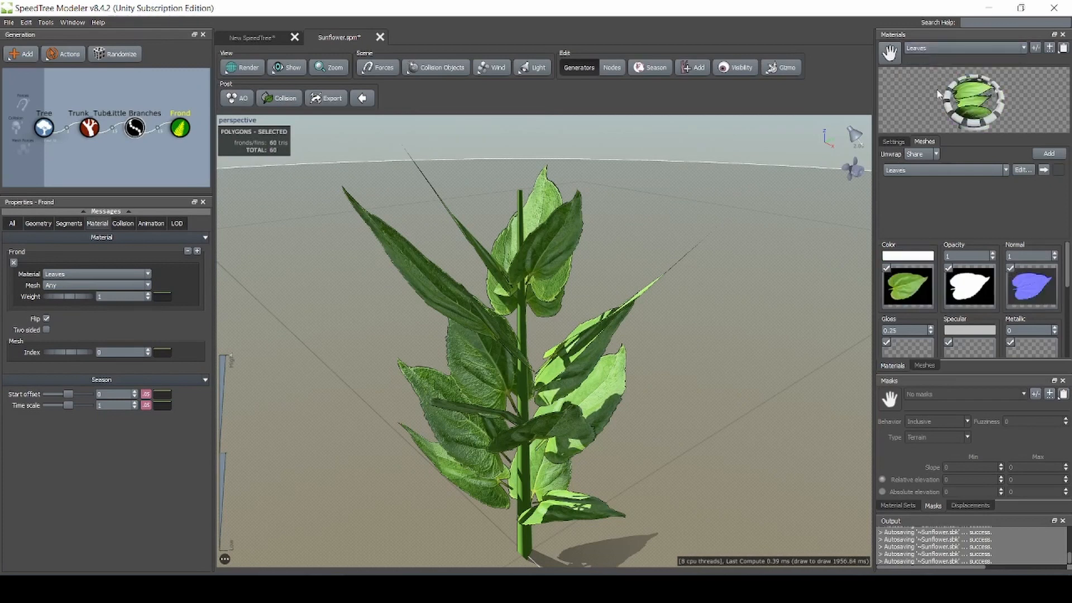
double_click(973, 288)
click(732, 317)
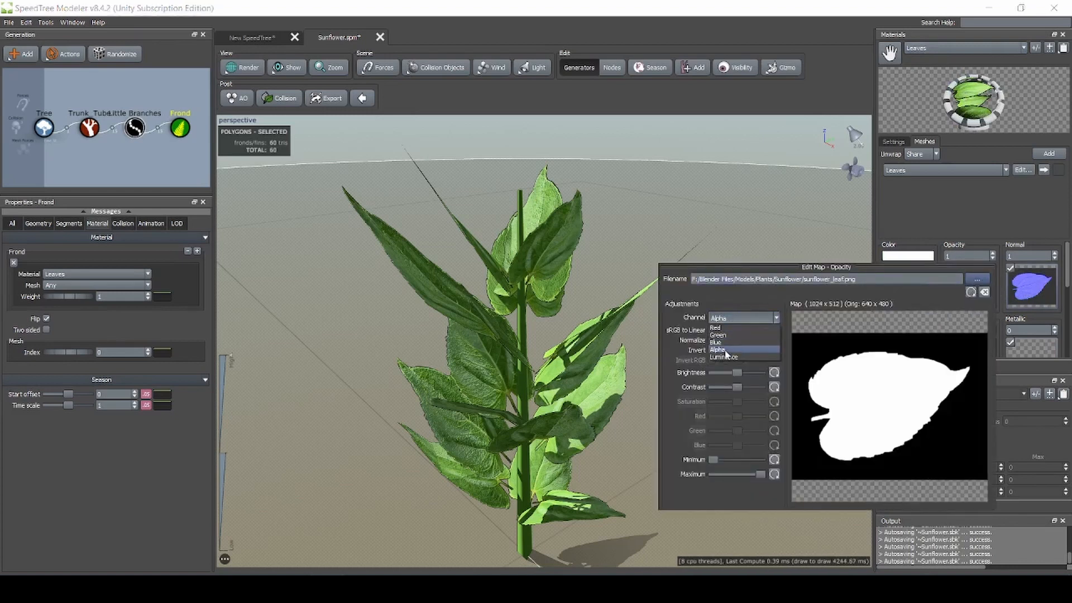
click(727, 353)
click(753, 317)
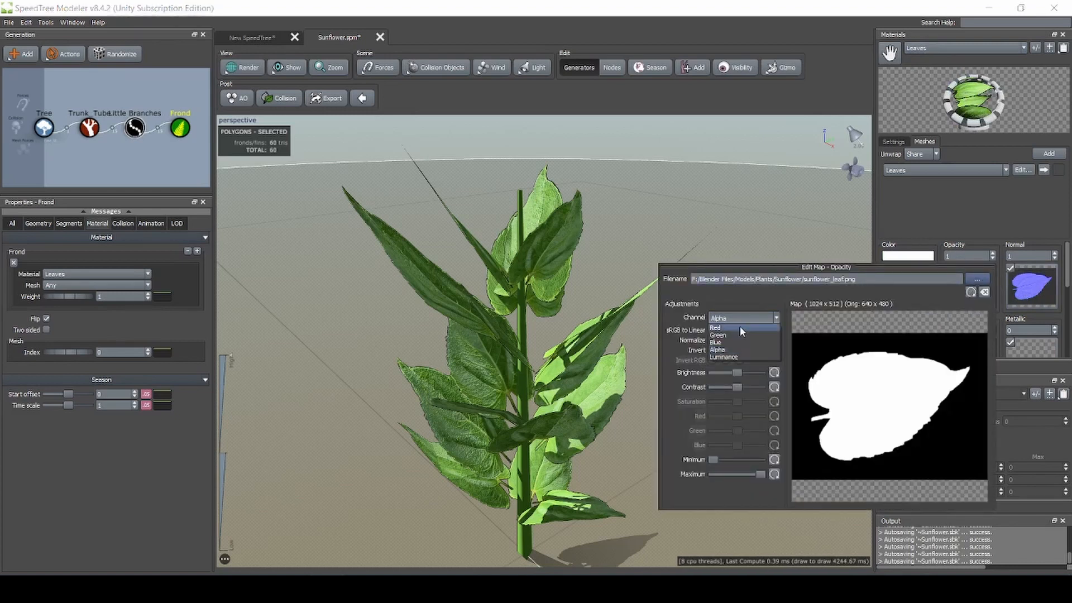
click(739, 326)
click(749, 318)
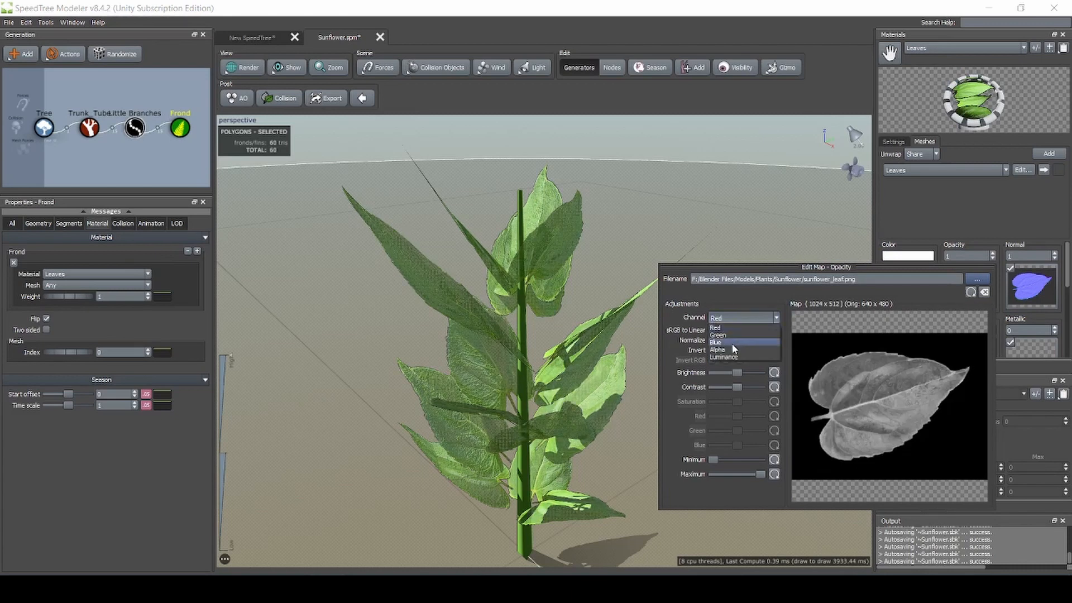
click(734, 353)
click(986, 220)
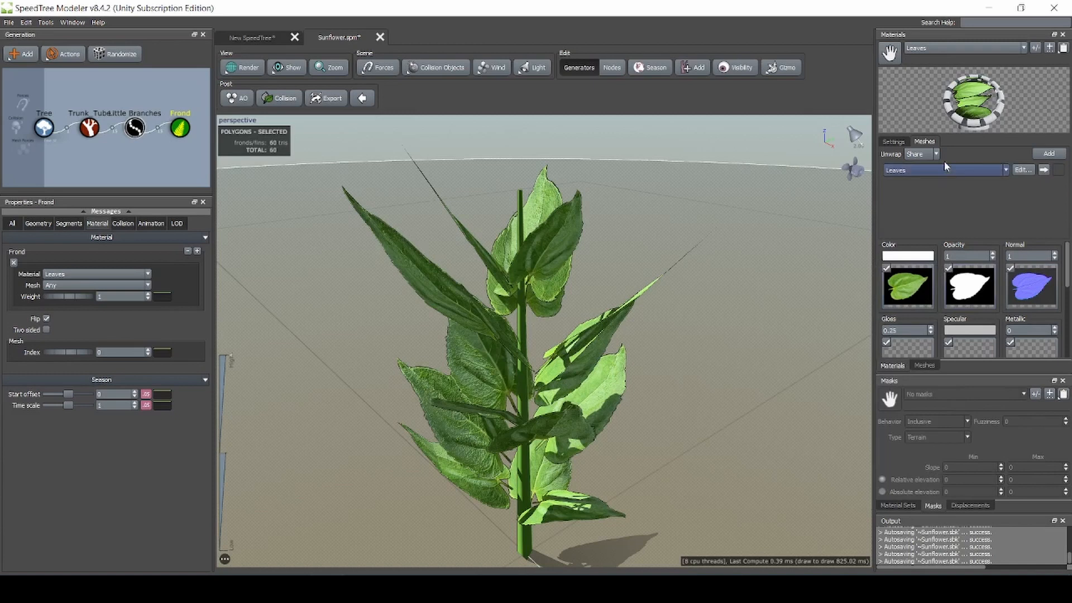
Examine the Leaves mesh cutout and its high, medium and low detail versions
click(924, 365)
click(949, 48)
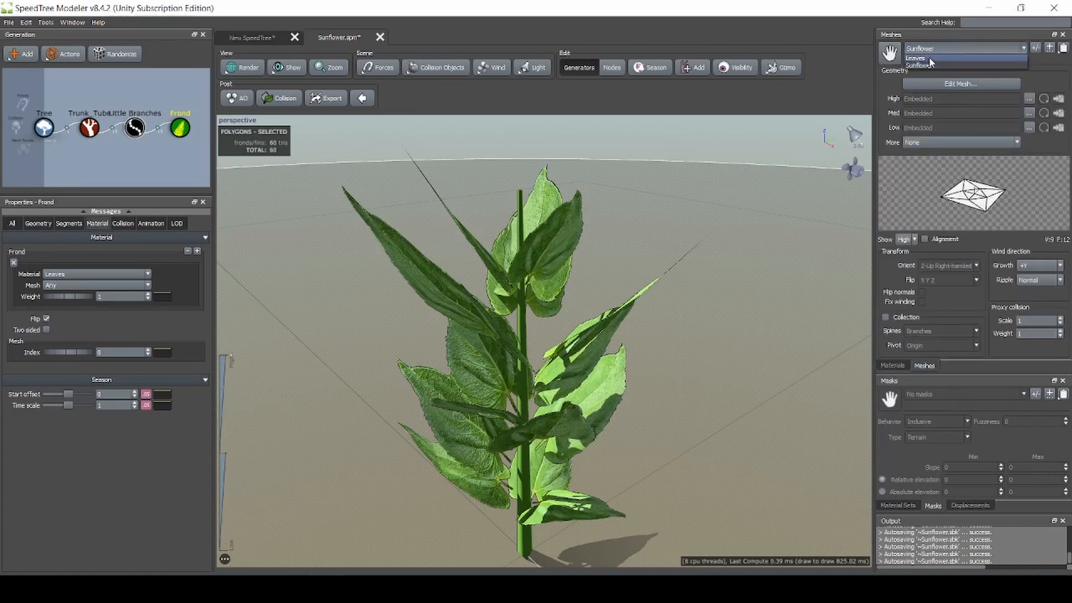
click(941, 57)
click(960, 83)
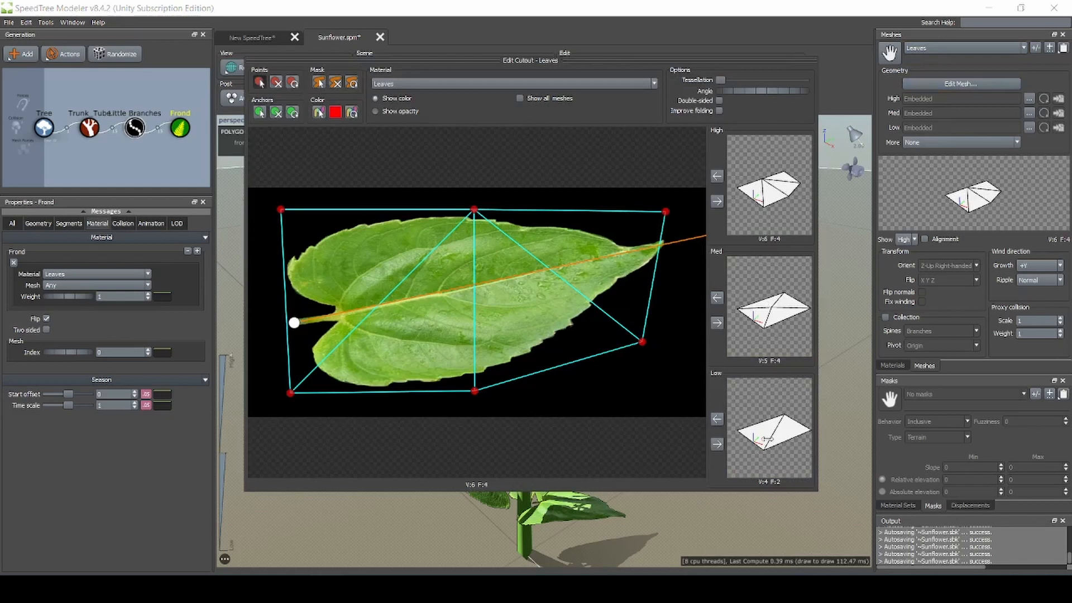
click(717, 298)
click(716, 418)
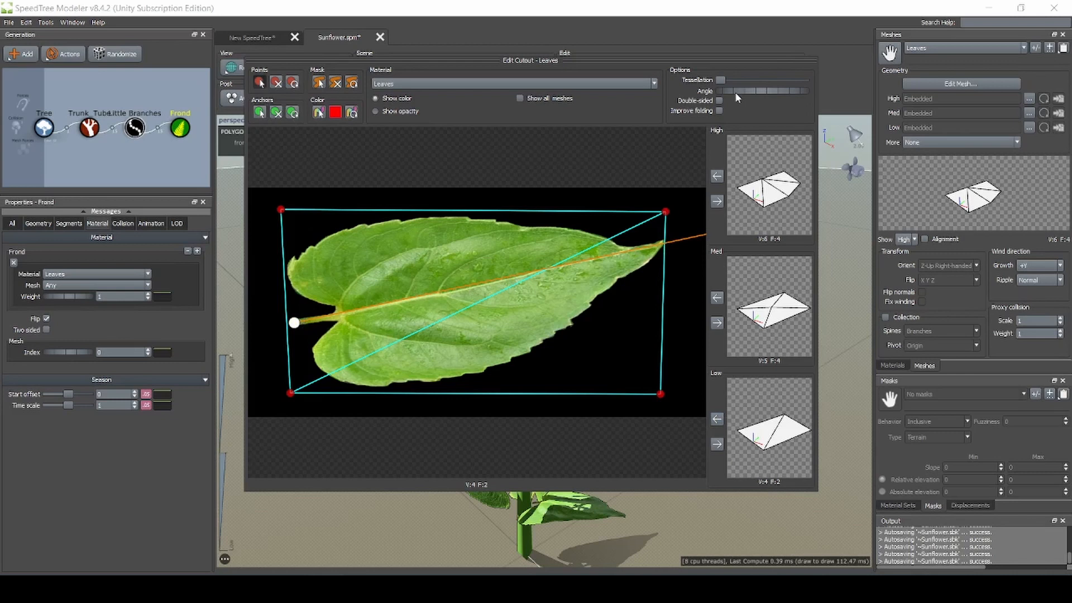
mouse_move(749, 88)
mouse_down()
mouse_move(763, 90)
mouse_move(747, 92)
mouse_up()
click(831, 39)
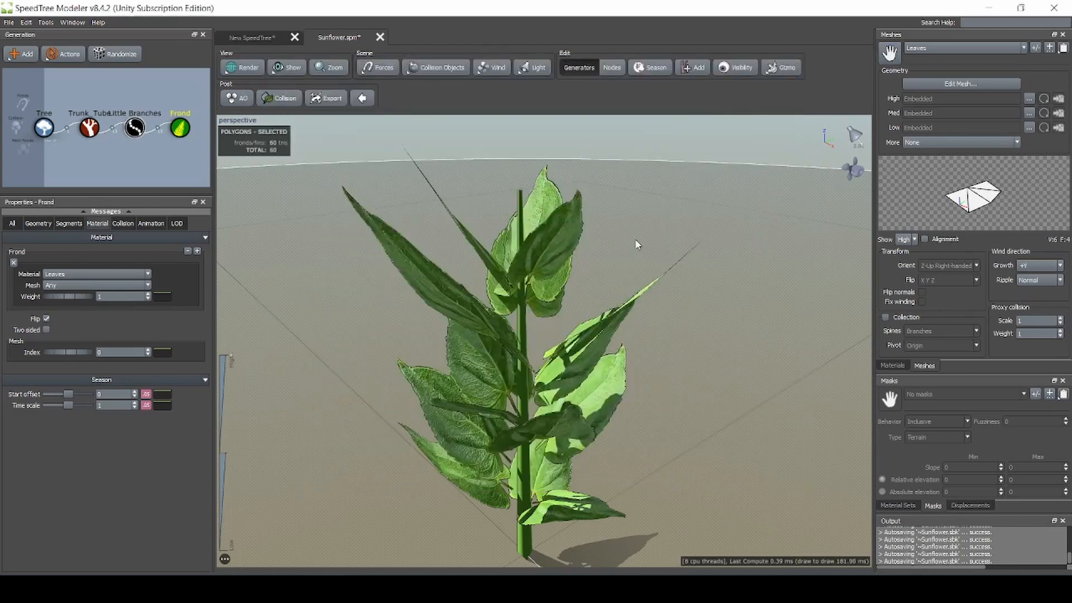
Set the frond's start boundary to 0 so the leaves begin at the base of their spines
mouse_move(567, 313)
mouse_down()
mouse_move(564, 363)
mouse_move(567, 319)
mouse_up()
middle_drag(567, 320, 579, 304)
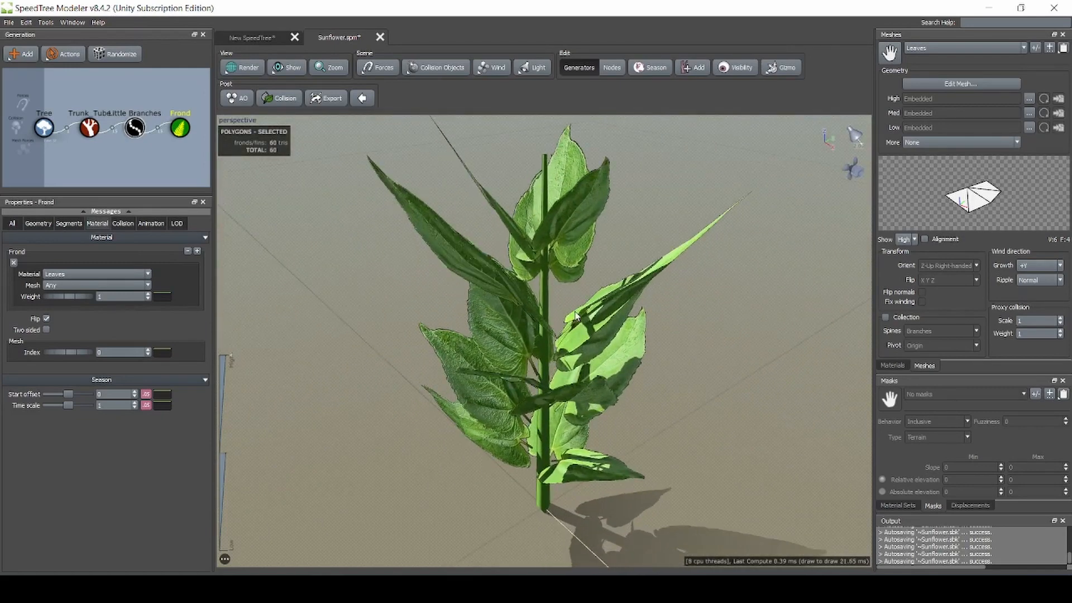
scroll(579, 314, up, 2)
scroll(578, 314, up, 8)
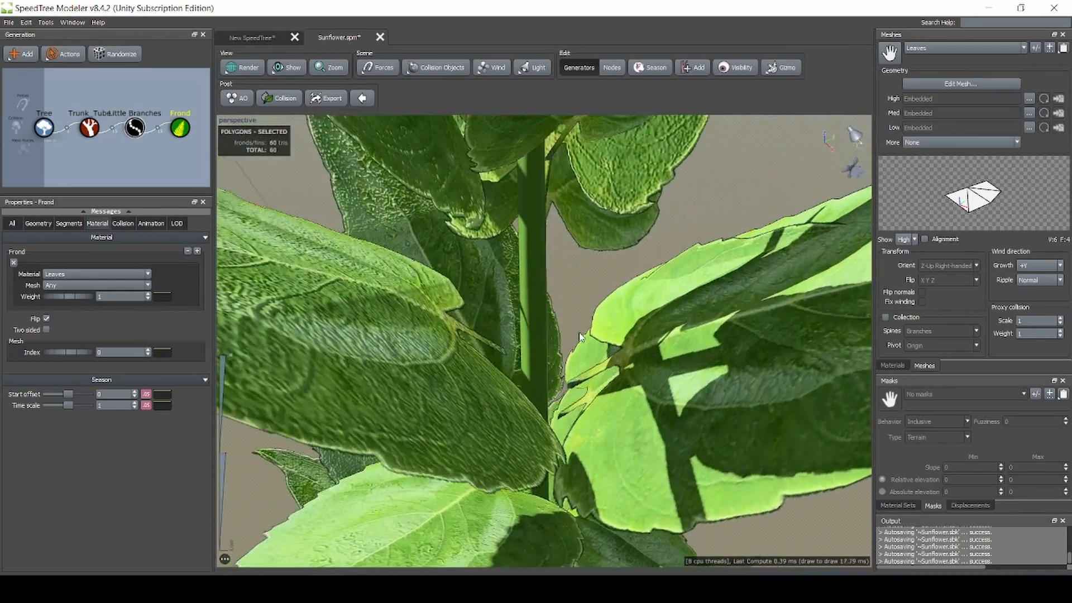
scroll(581, 404, up, 2)
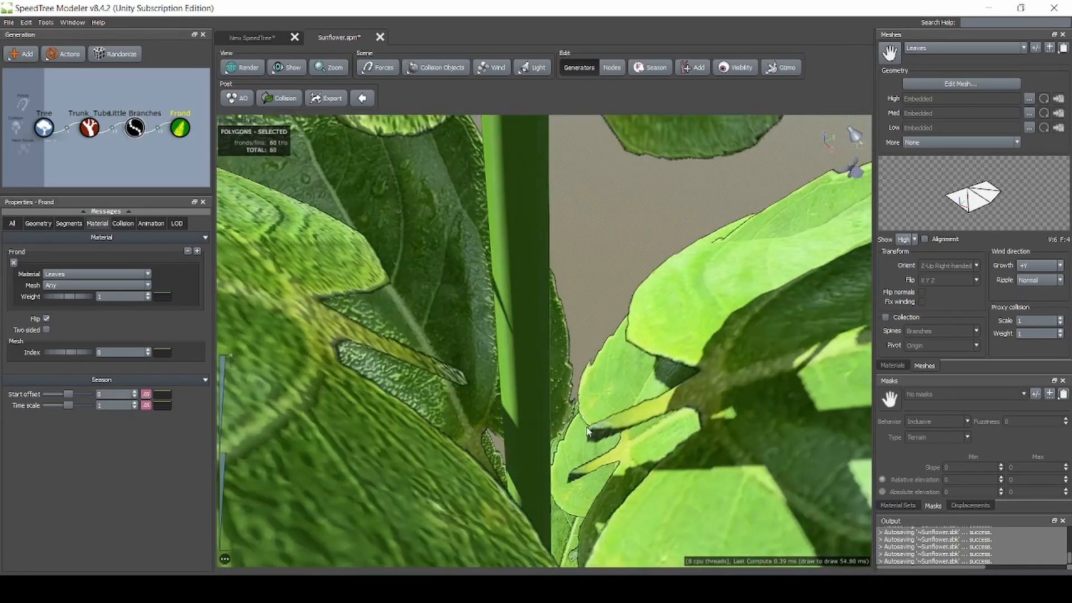
scroll(585, 413, down, 3)
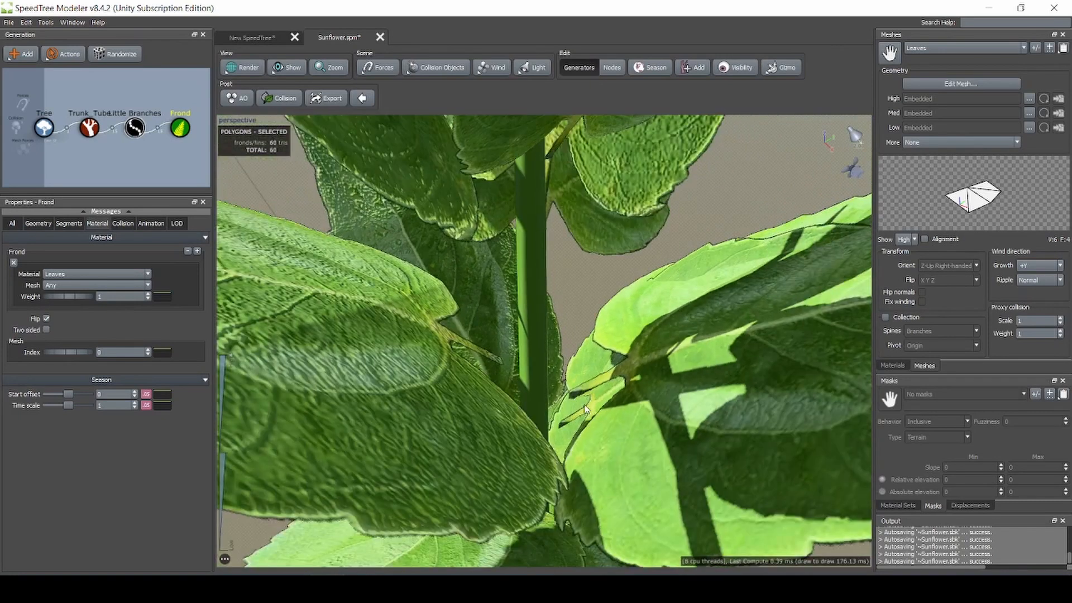
click(38, 223)
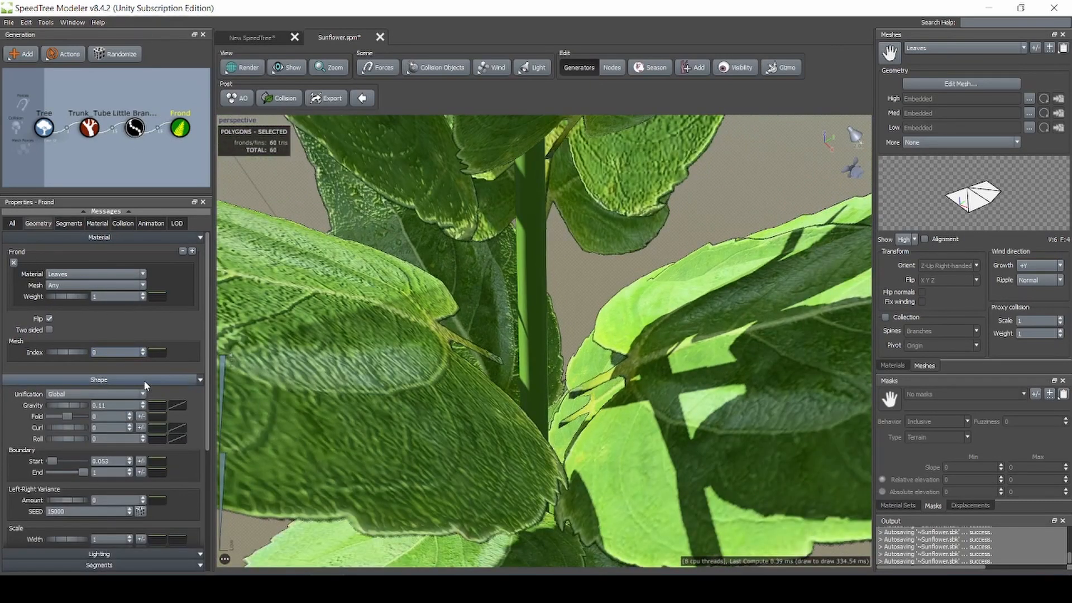
scroll(49, 434, down, 1)
drag(50, 427, 12, 433)
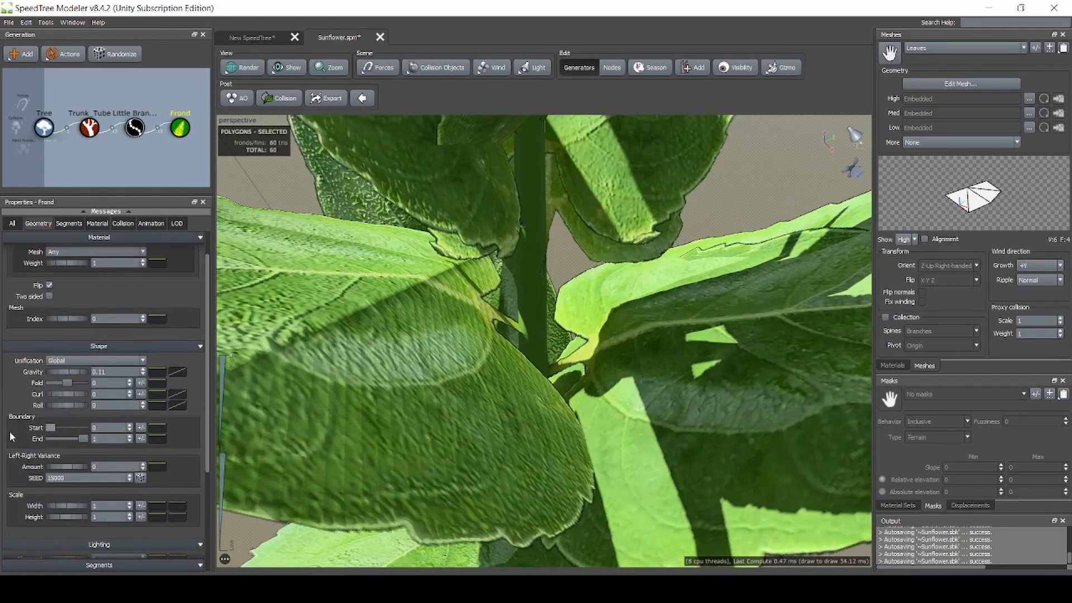
Set the Little Branches' length segments to 4 absolute and 0 relative
scroll(592, 338, down, 5)
drag(592, 338, 573, 313)
scroll(574, 314, down, 2)
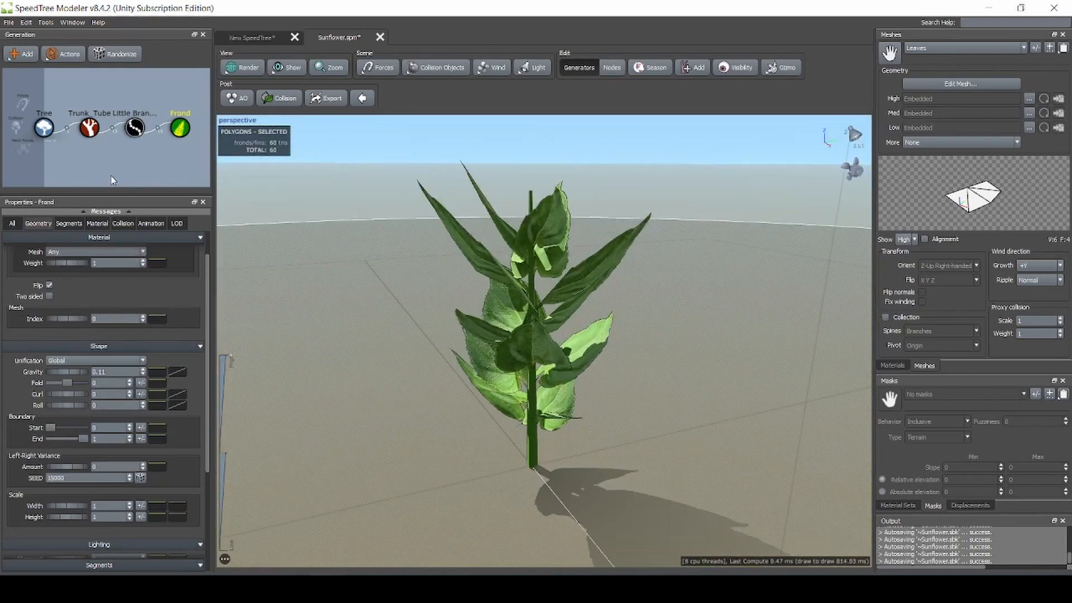
click(134, 128)
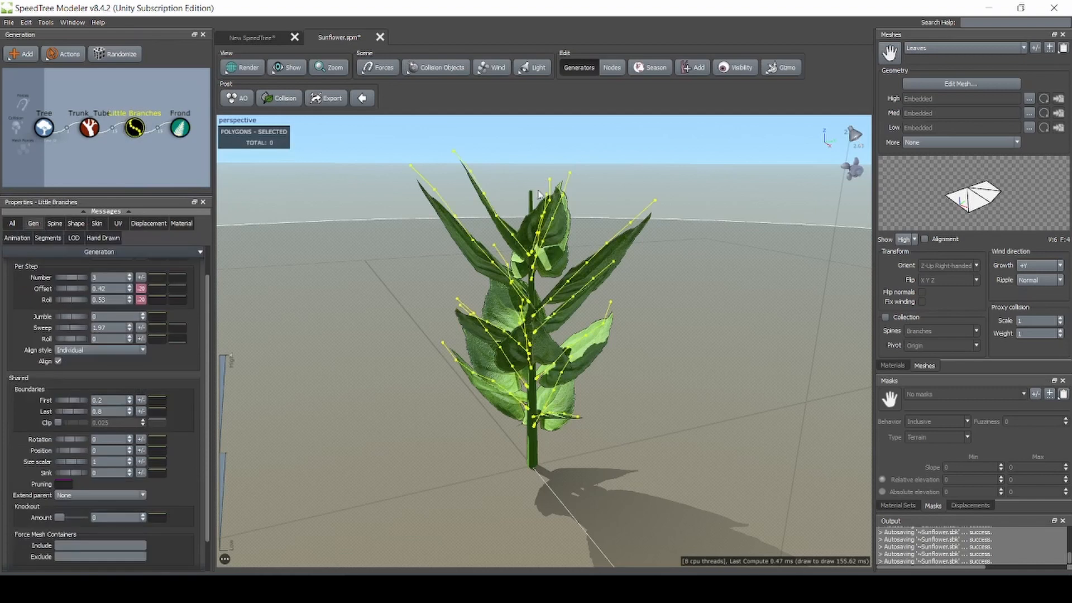
drag(616, 267, 612, 308)
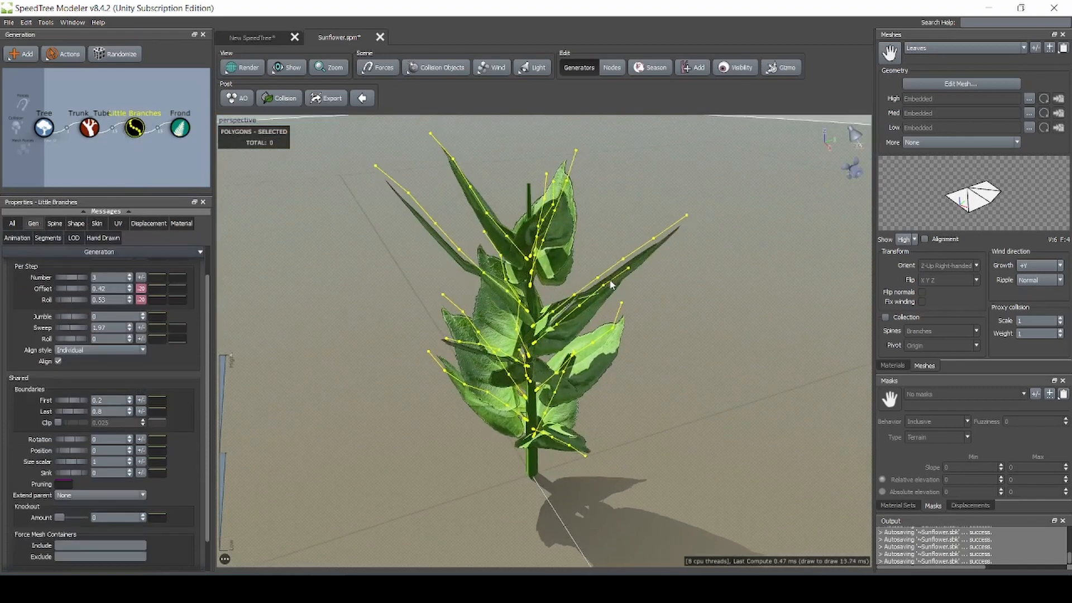
click(49, 237)
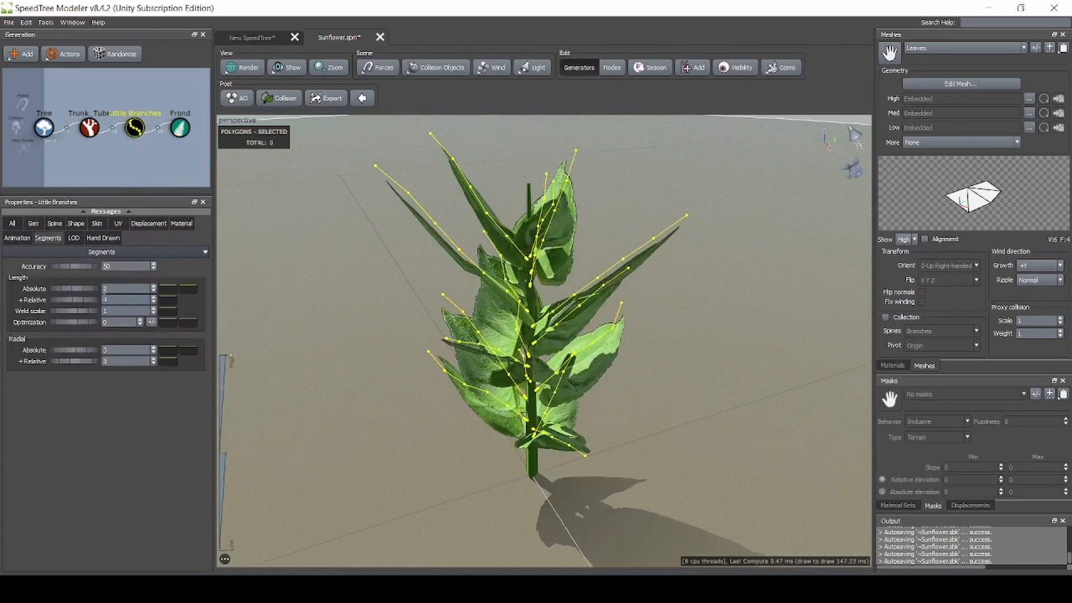
text(4)
key(Tab)
text(0)
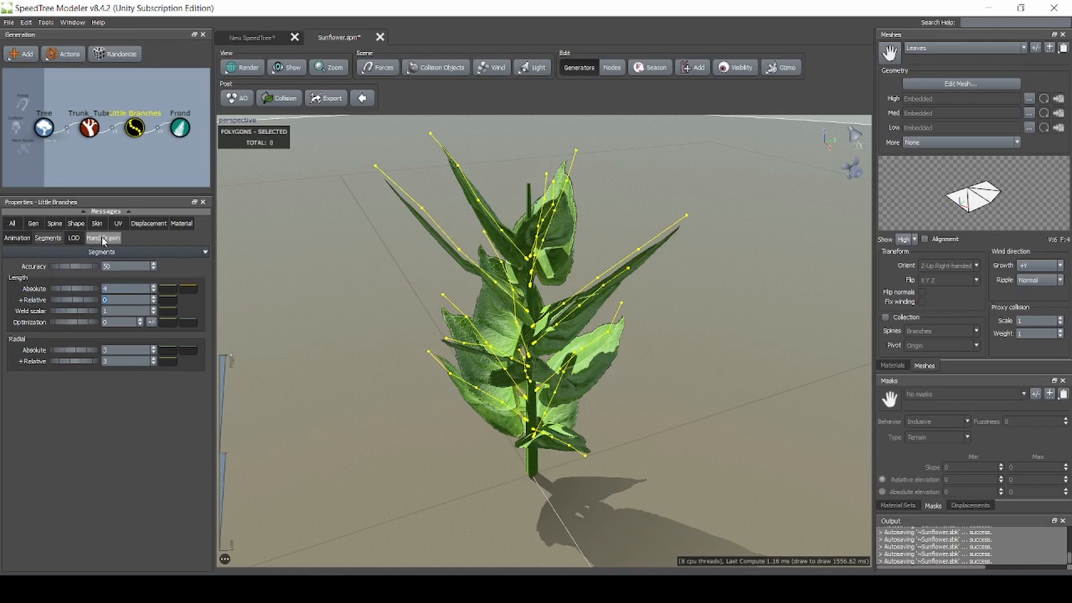
Apply the Linear decay preset to the Little Branches' % of parent length curve and raise its end point slightly
click(55, 224)
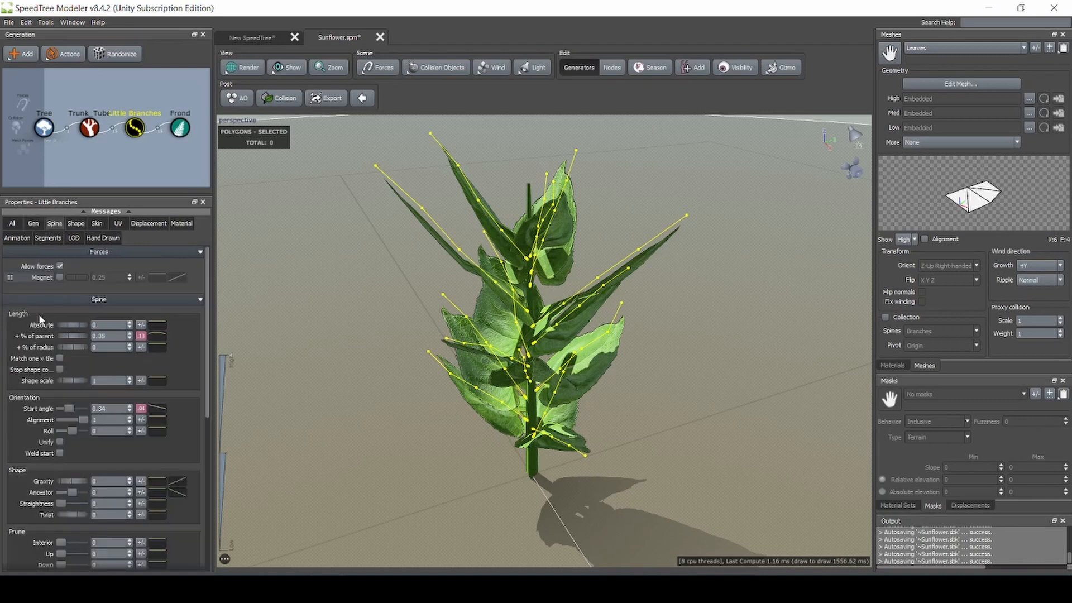
click(144, 337)
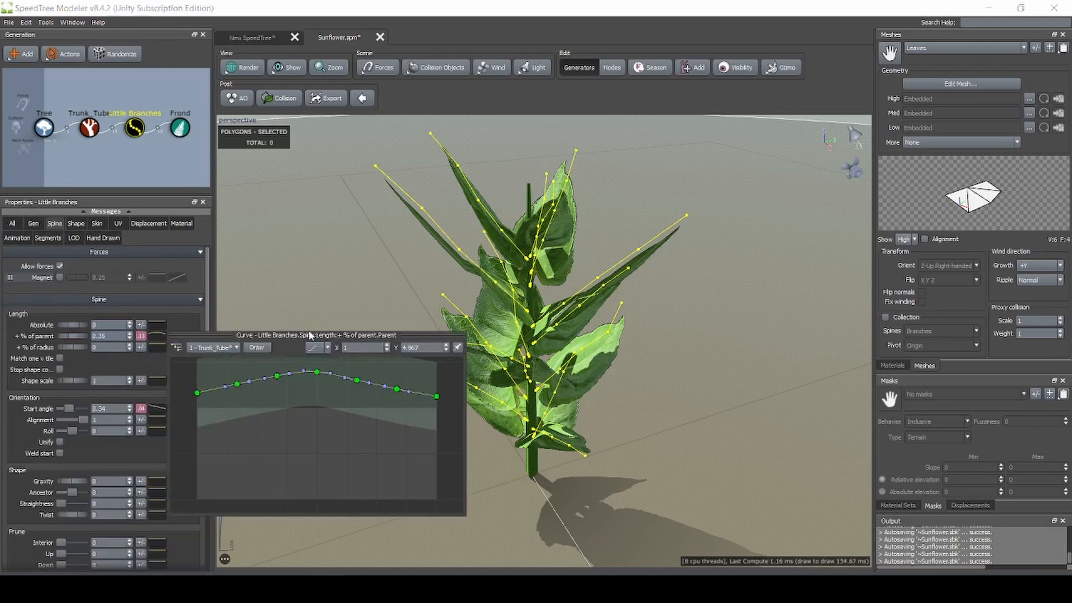
click(314, 348)
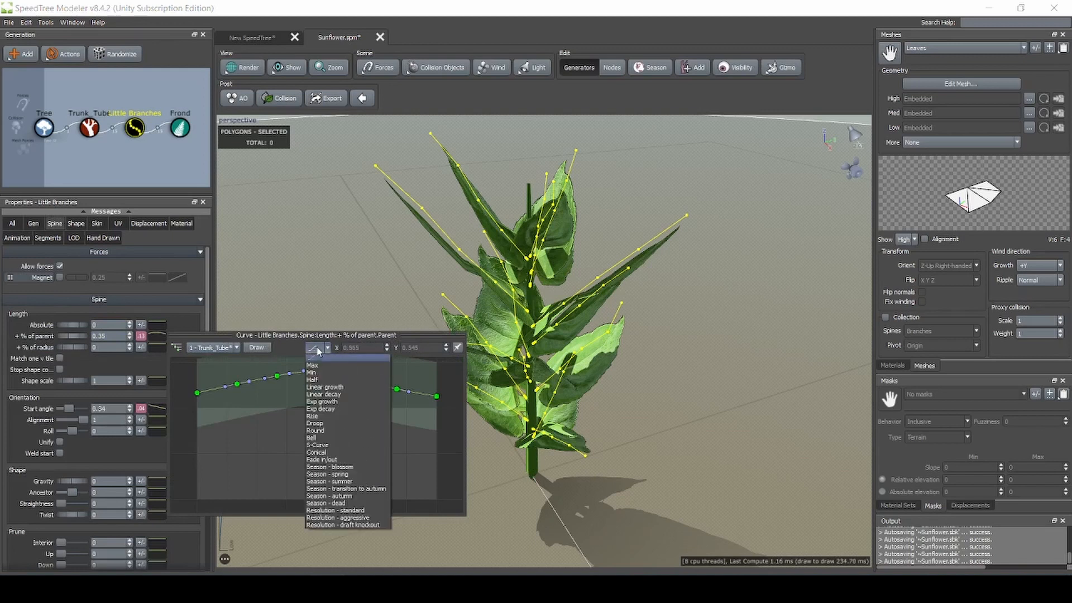
click(346, 394)
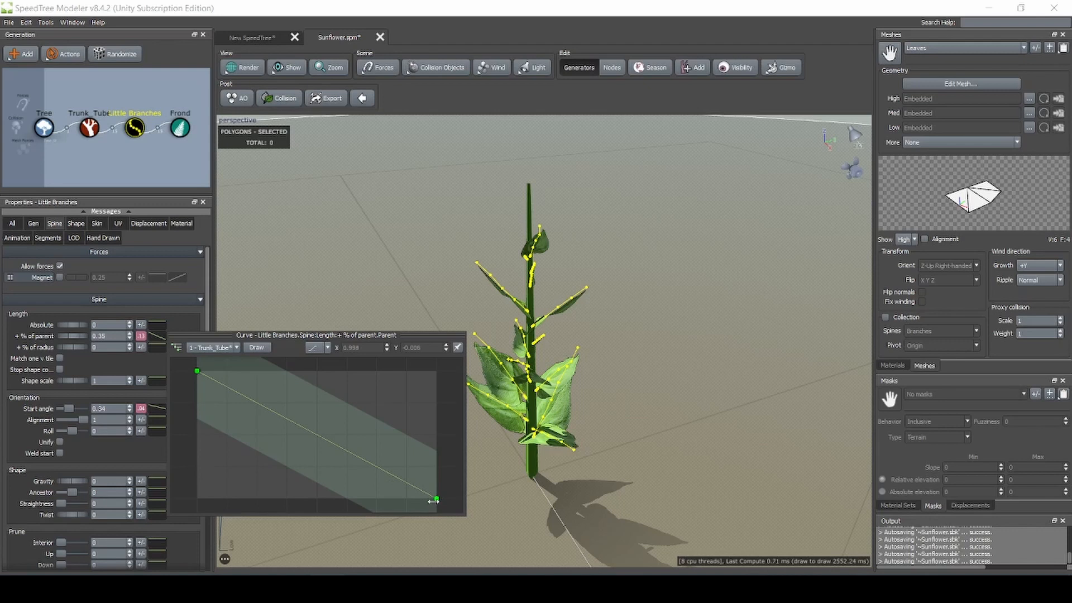
drag(433, 500, 436, 463)
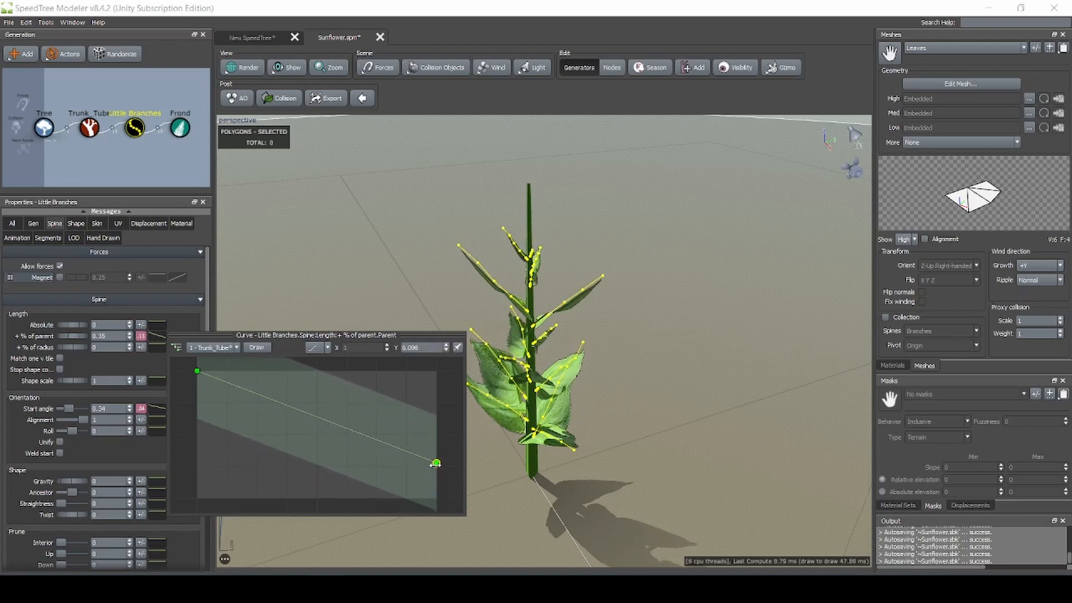
Try a variance of 0 on the Little Branches' % of parent length, and settle on 0.2
click(141, 336)
text(0)
key(Return)
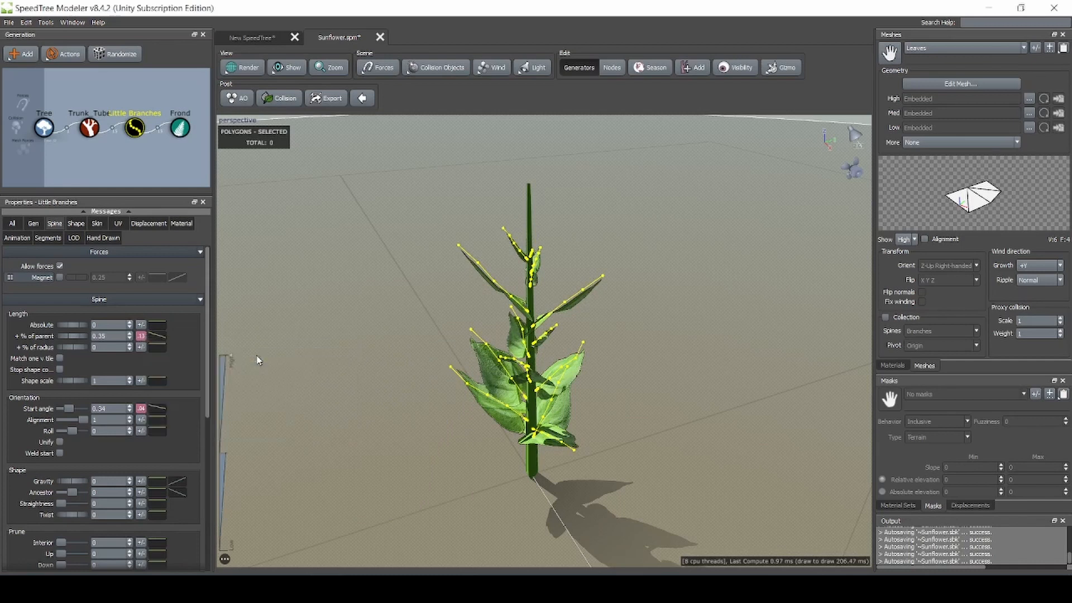
drag(554, 382, 323, 395)
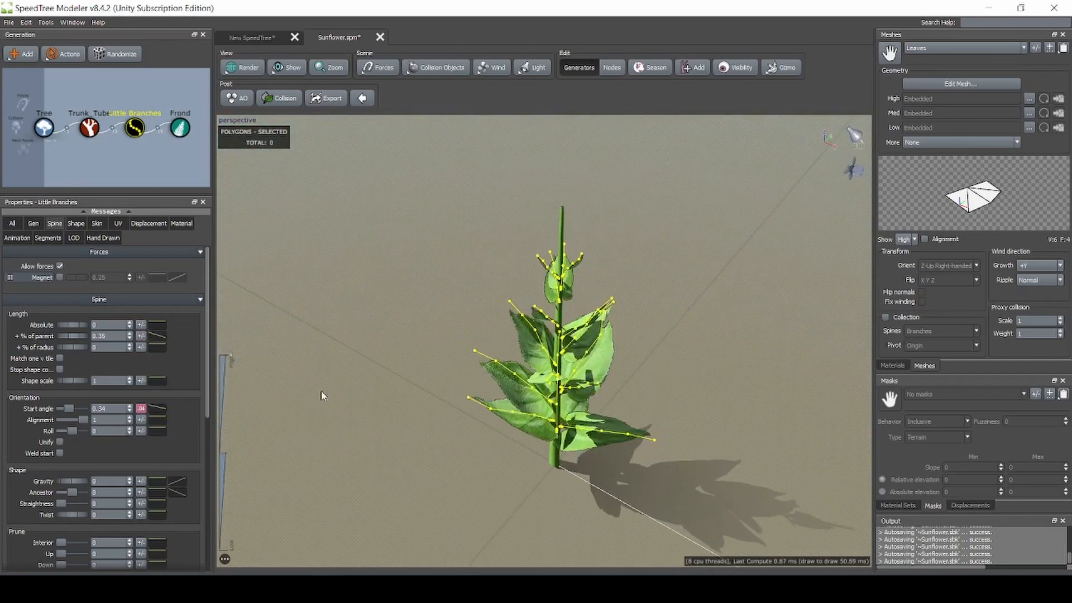
click(140, 336)
text(0,2)
key(Return)
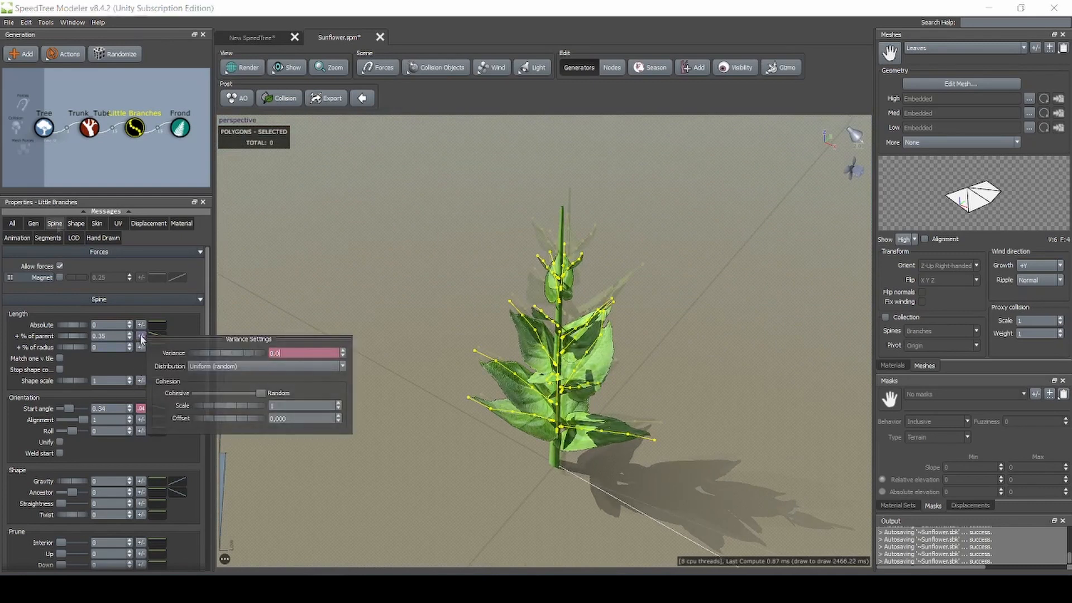
Set the Little Branches' gravity to 0.05 and lower the end point of its parent curve
click(34, 225)
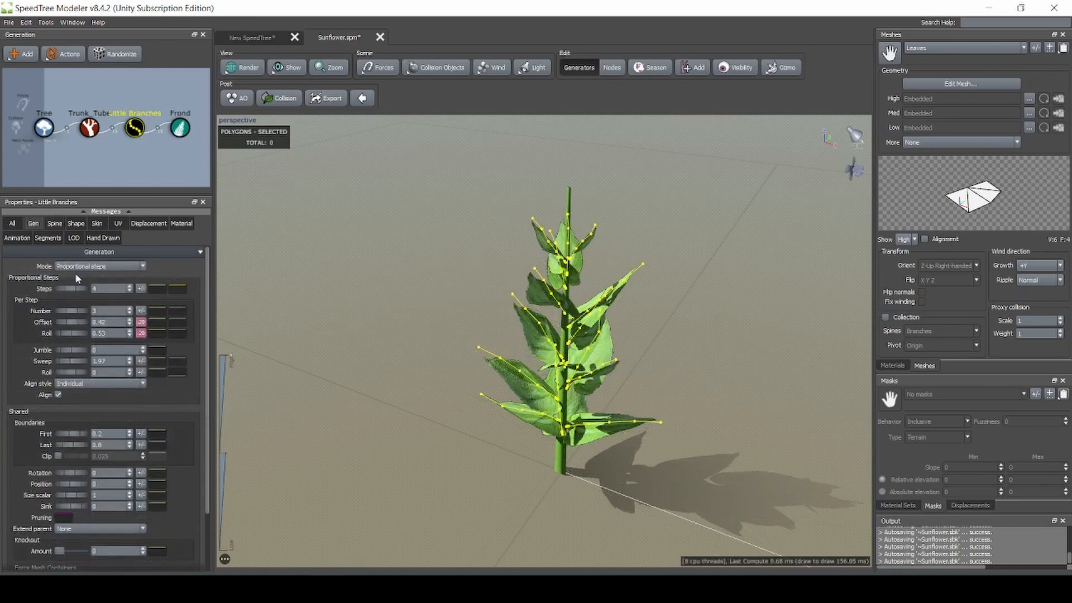
click(55, 224)
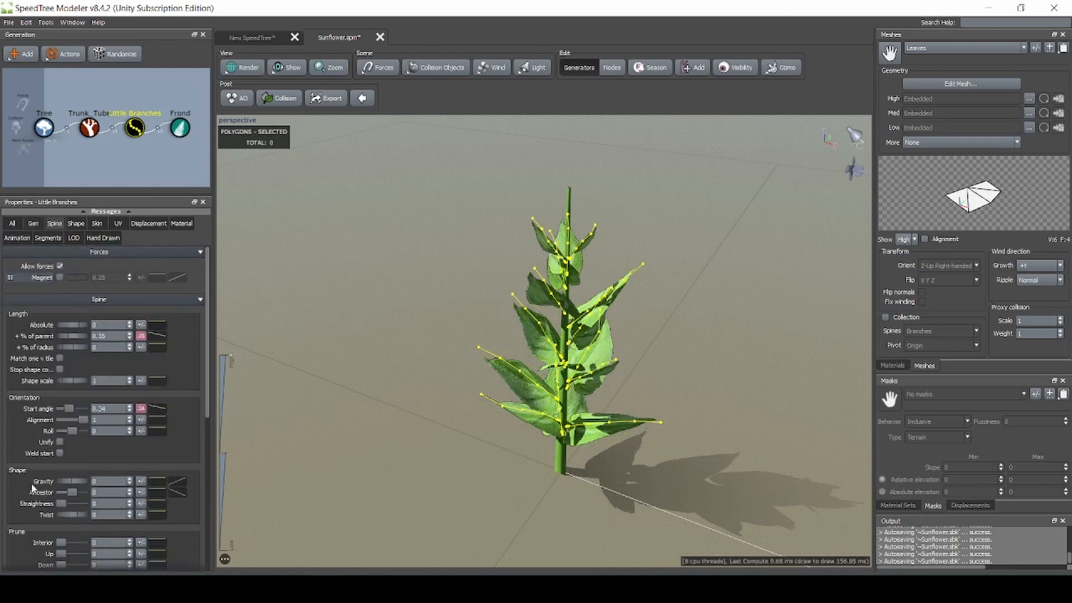
scroll(52, 402, down, 3)
drag(69, 415, 70, 411)
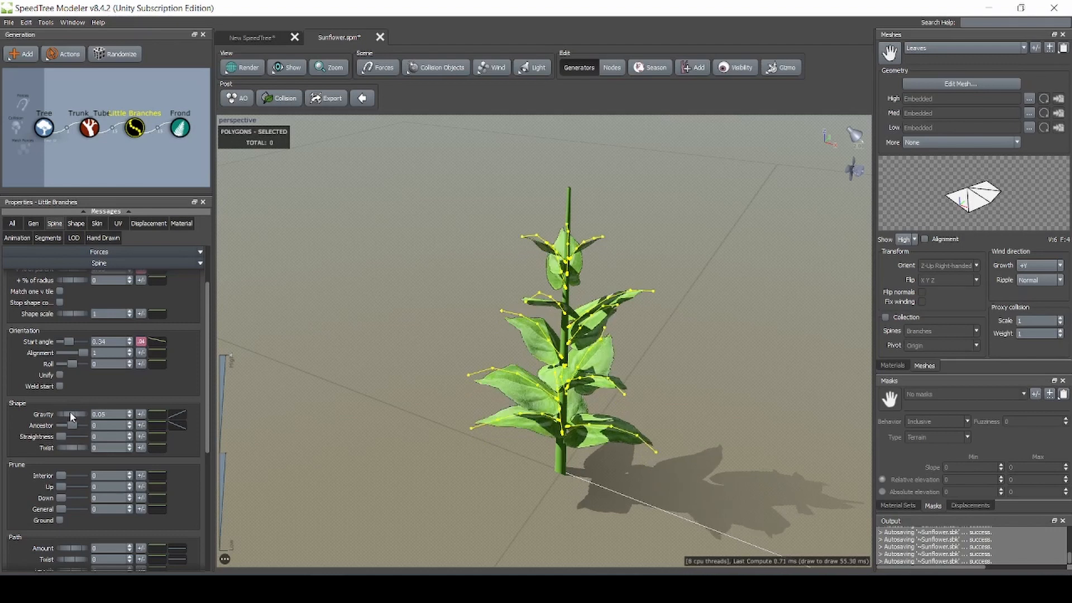
click(158, 419)
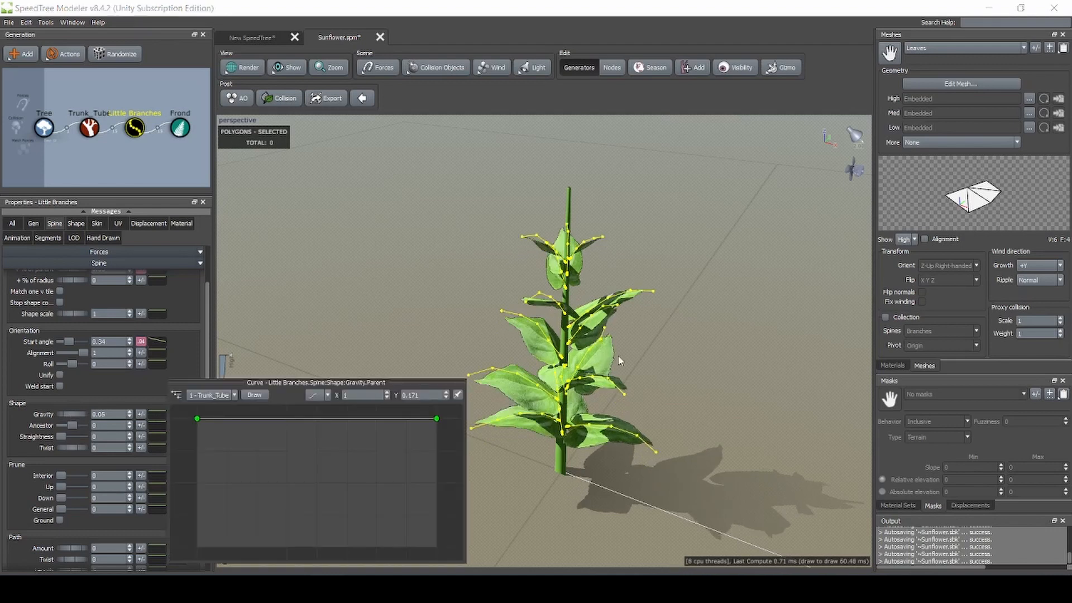
drag(436, 419, 436, 436)
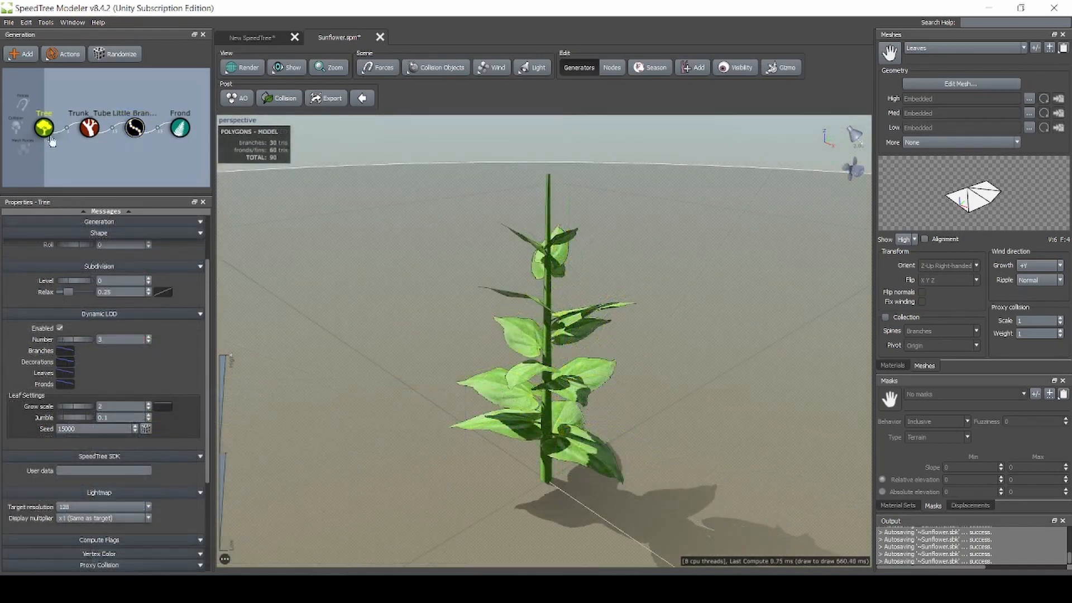
Add a Single Branch generator to the Trunk_Tube
right_click(94, 129)
mouse_move(155, 139)
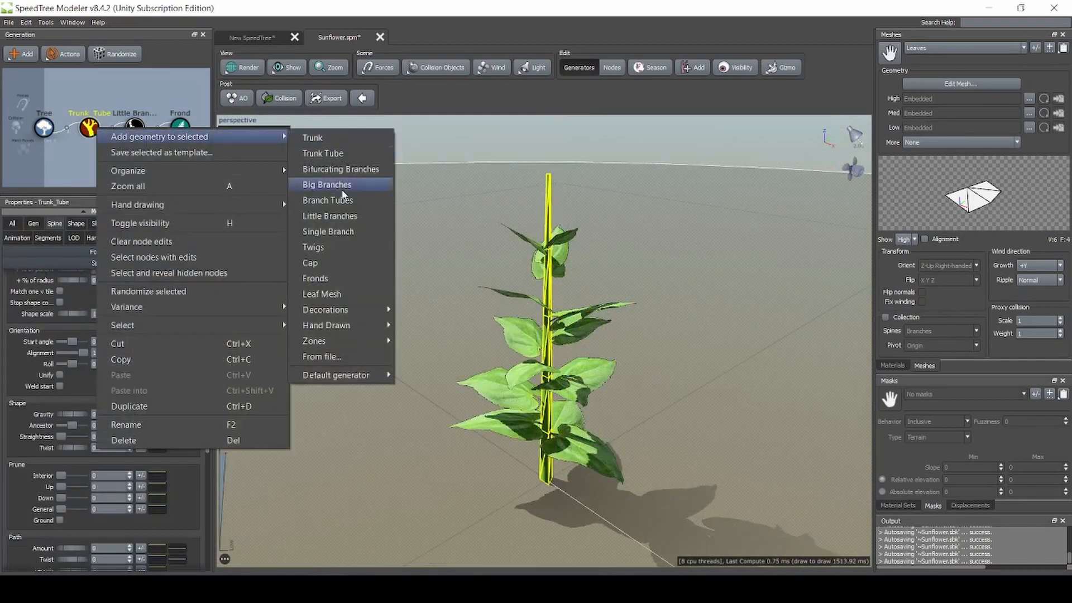
click(346, 231)
scroll(607, 314, down, 3)
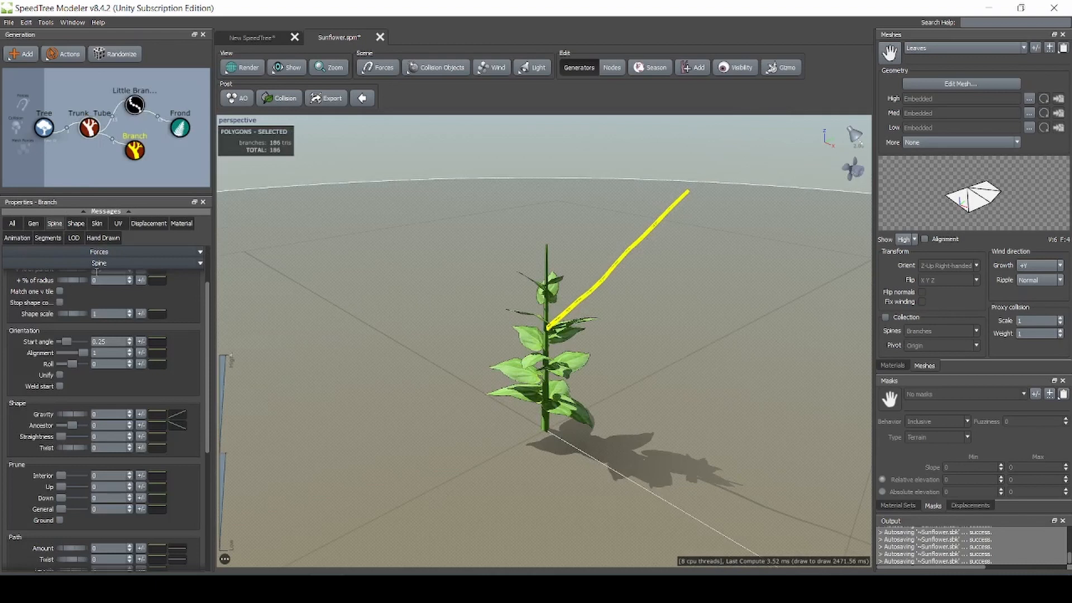
Set the new Branch's parent extension to Any and its number to 0
click(33, 223)
scroll(78, 326, down, 3)
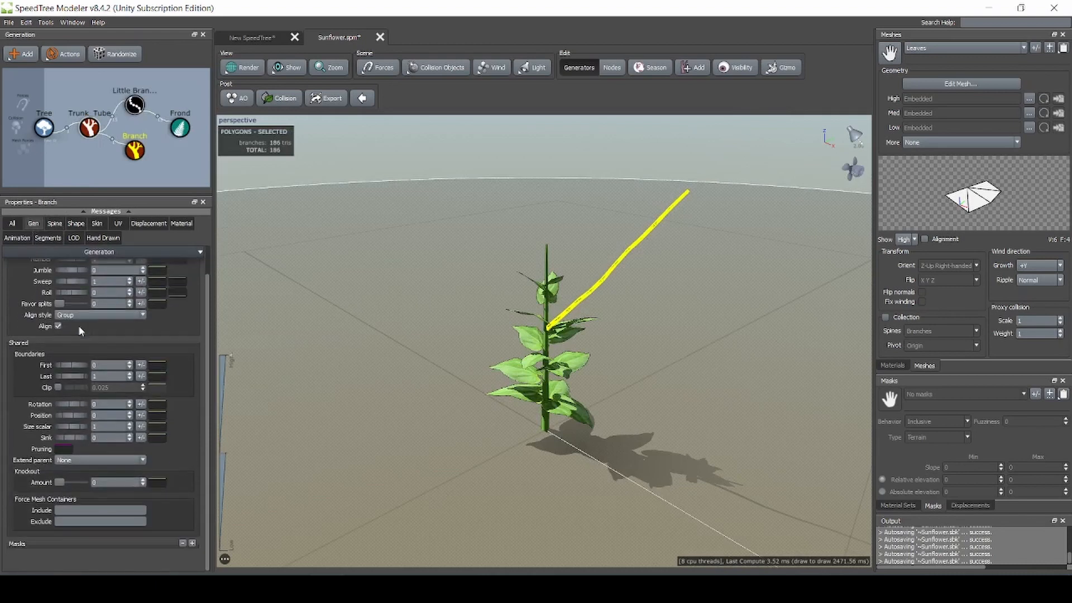
click(78, 459)
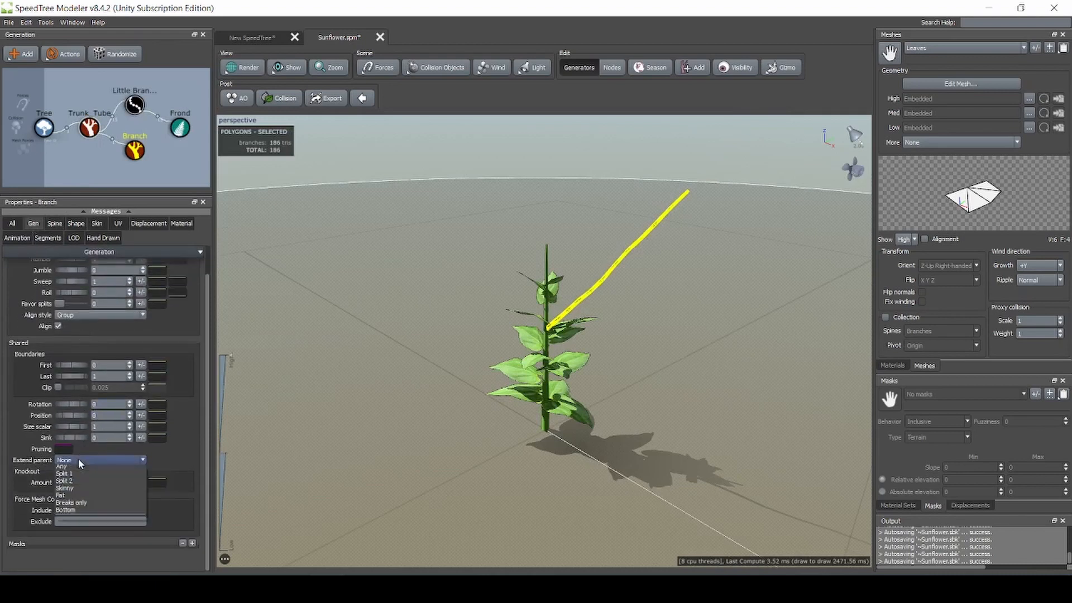
click(74, 476)
scroll(525, 238, up, 1)
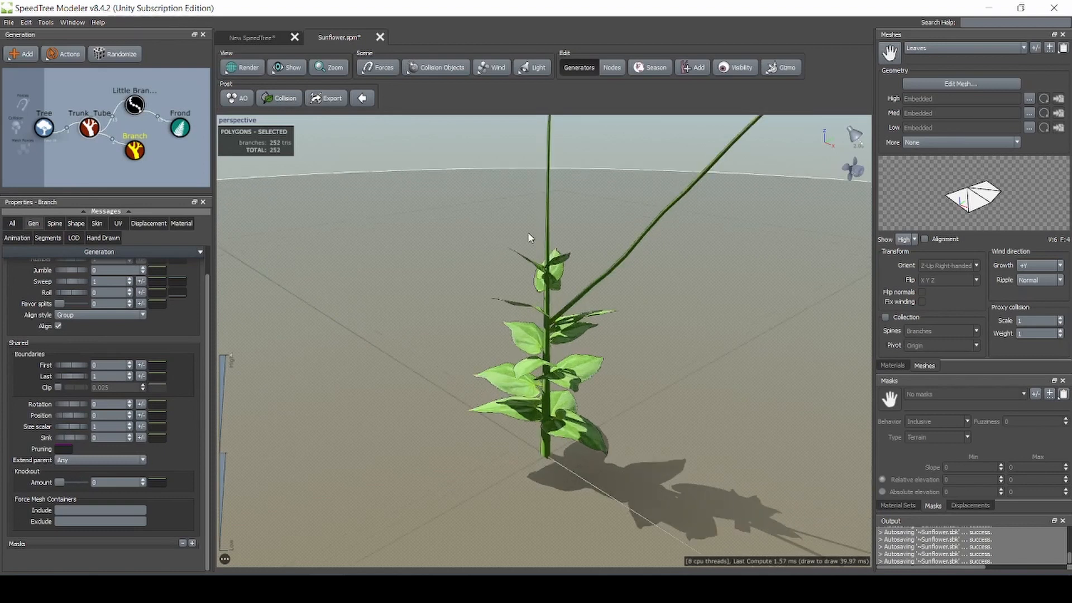
scroll(528, 235, down, 3)
scroll(522, 240, up, 3)
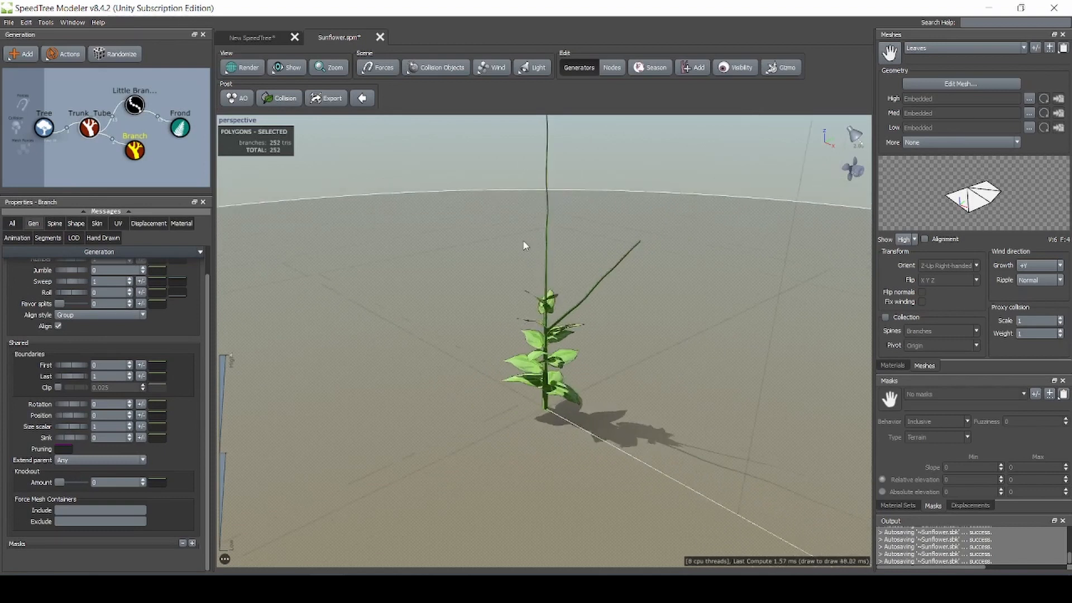
scroll(106, 301, up, 1)
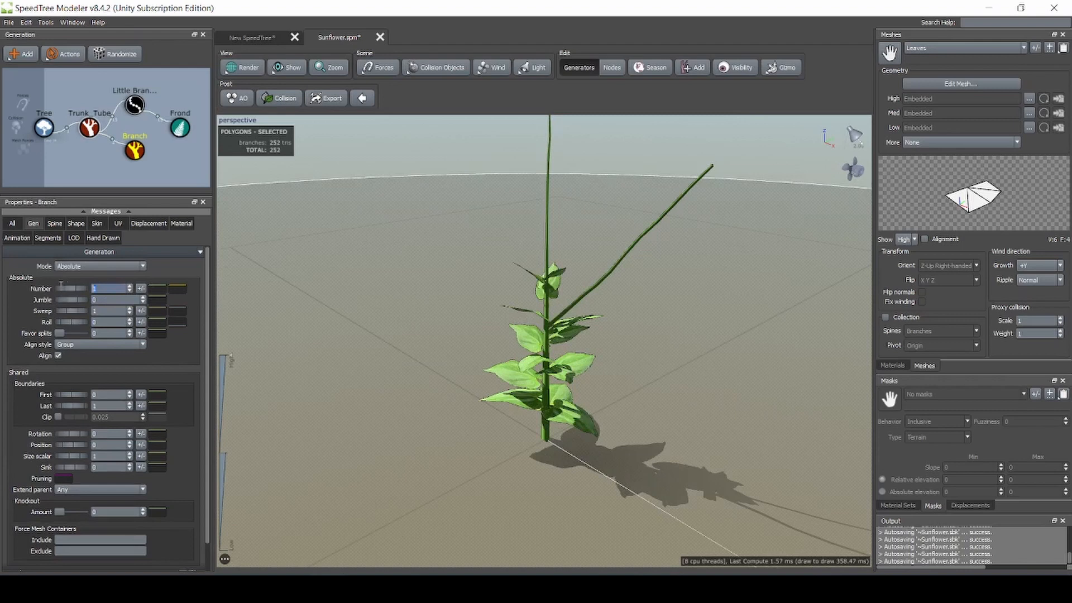
click(61, 287)
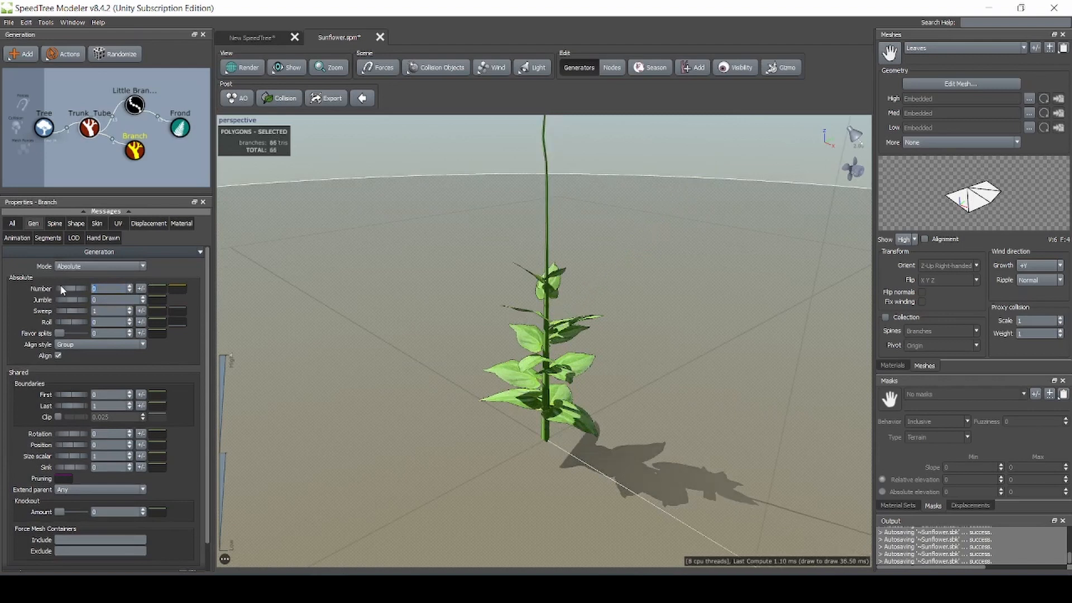
Set the Branch's spine length to 0 % of parent and 0.01 absolute
click(54, 223)
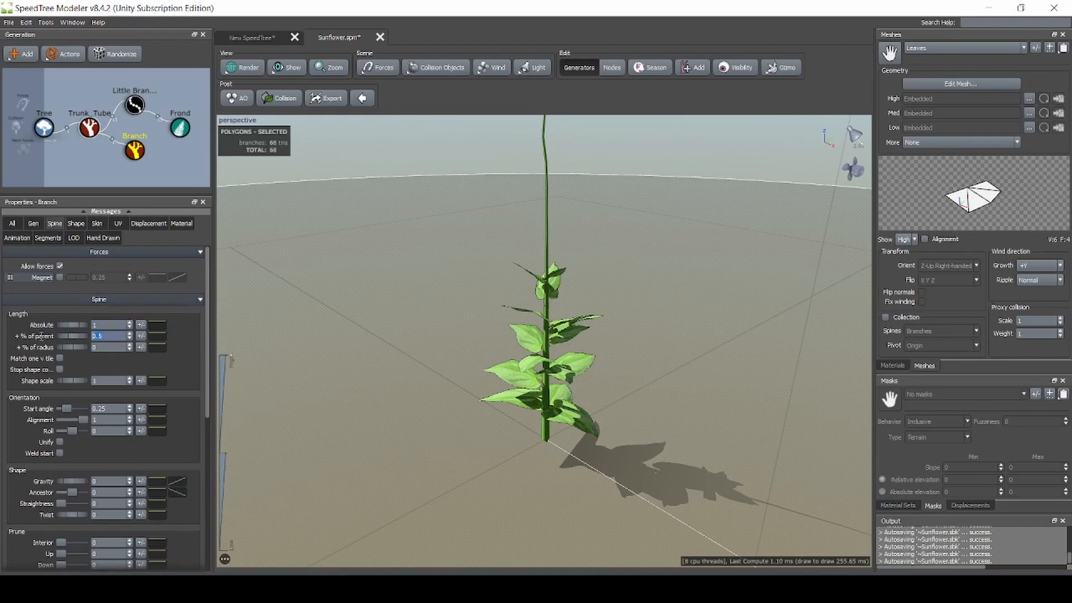
key(Return)
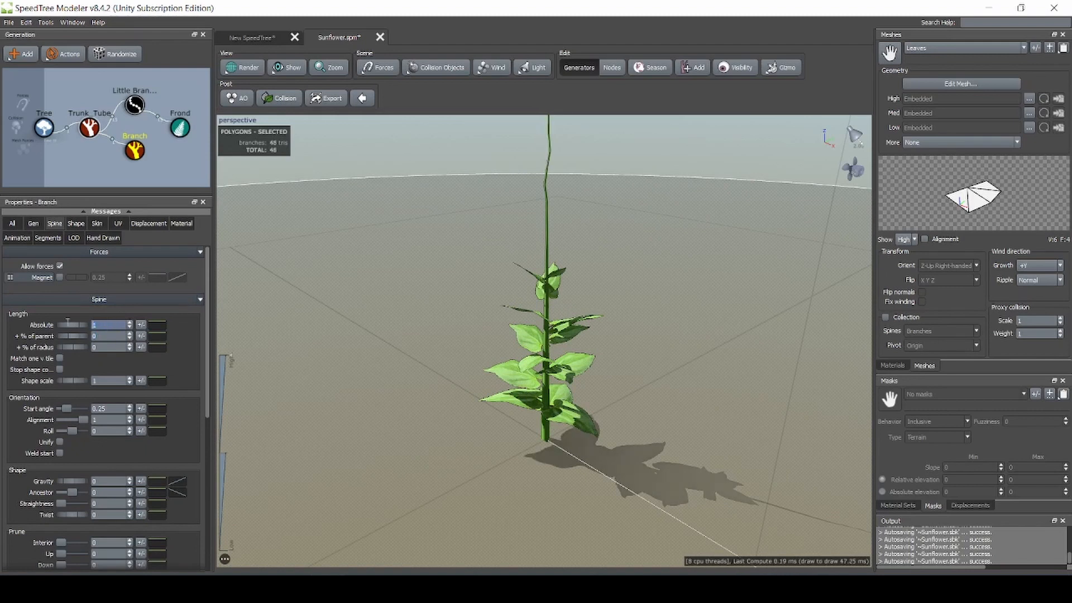
text(0.01)
key(Return)
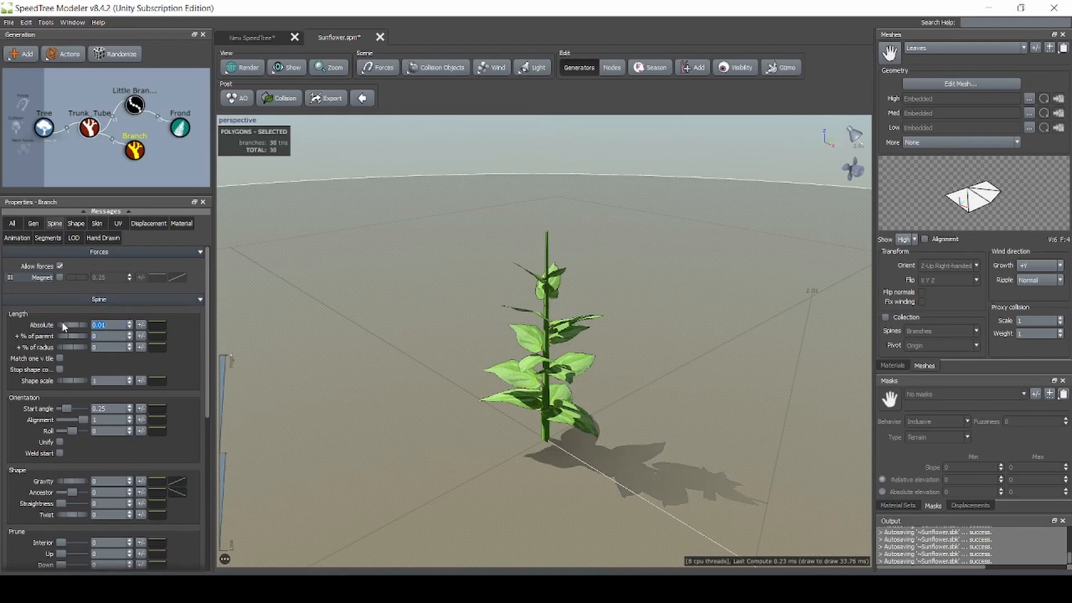
Inspect the stem's tip up close and change the Branch's skin type to Spine only
scroll(553, 201, down, 3)
scroll(553, 201, up, 5)
middle_drag(553, 202, 551, 220)
scroll(551, 219, up, 2)
scroll(553, 229, down, 2)
scroll(554, 230, up, 3)
scroll(553, 230, up, 2)
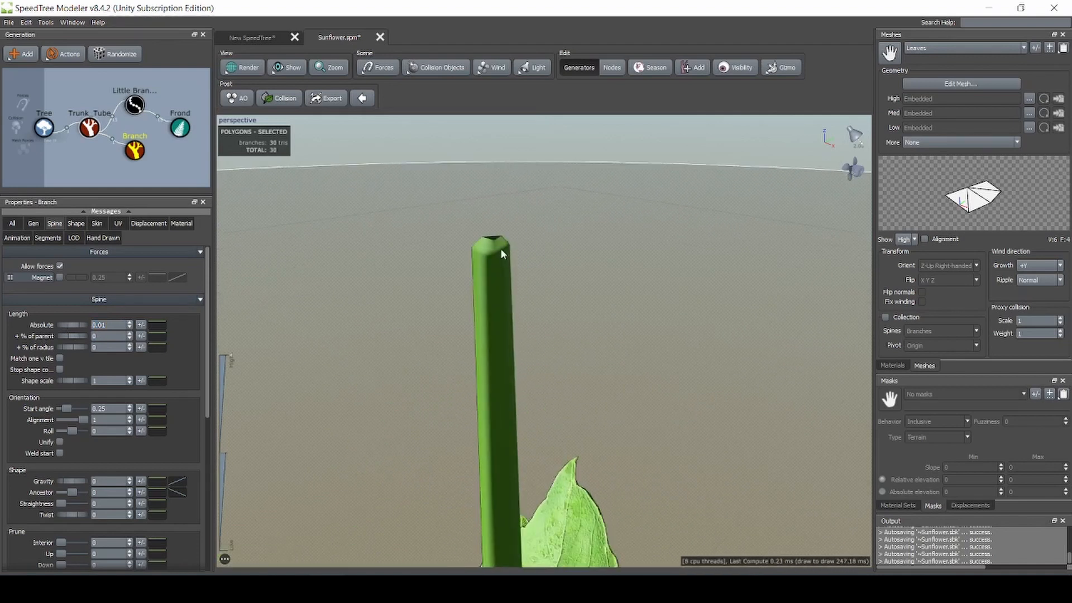
click(97, 223)
click(101, 266)
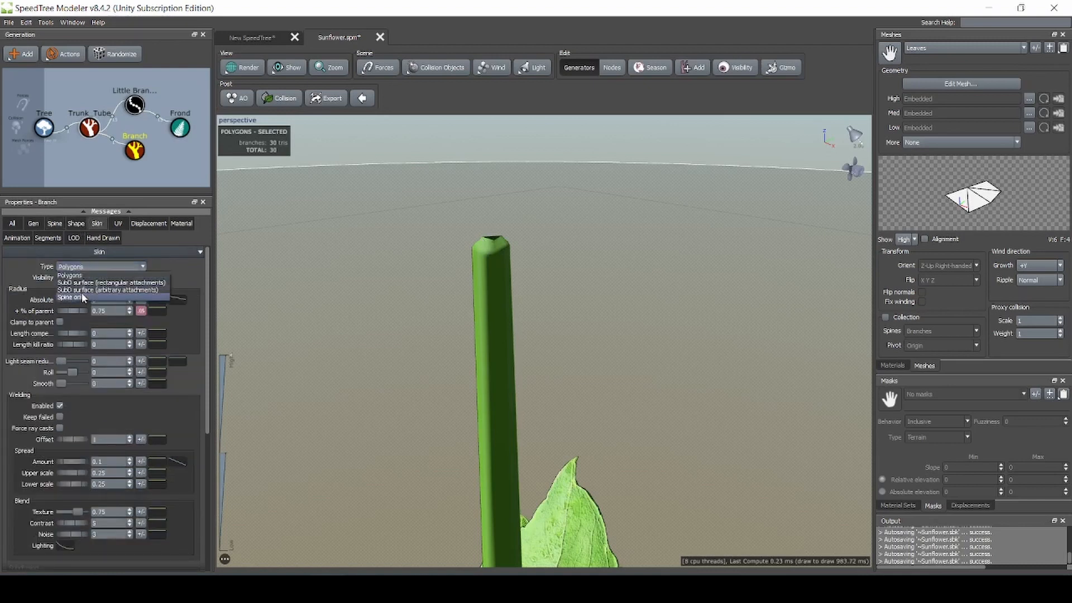
click(81, 293)
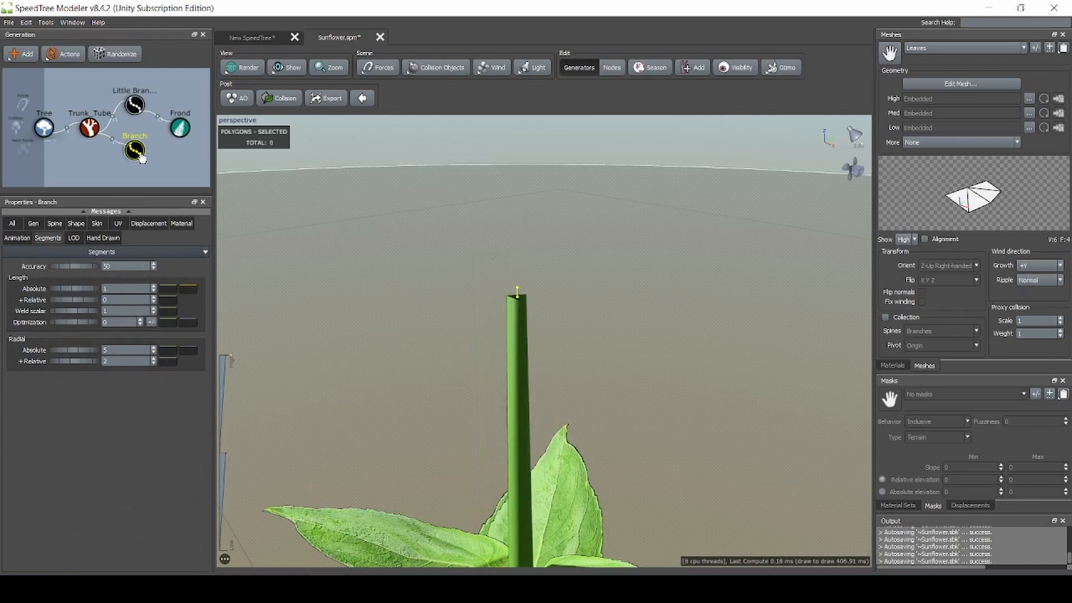
Add a Leaf Mesh generator to the Branch at the stem's tip
right_click(138, 153)
mouse_move(171, 160)
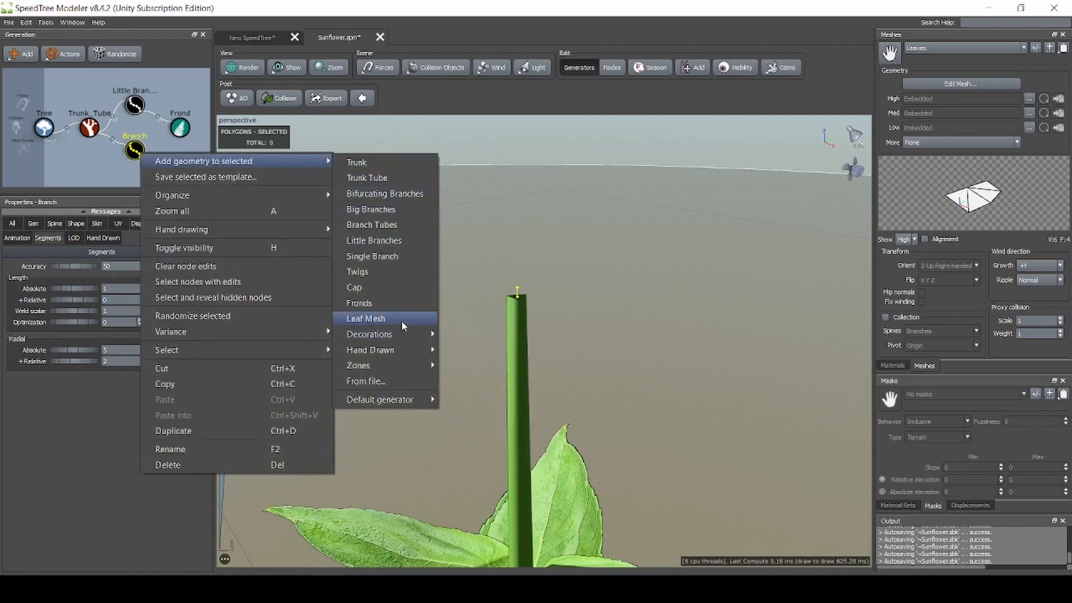
click(383, 317)
scroll(539, 300, down, 3)
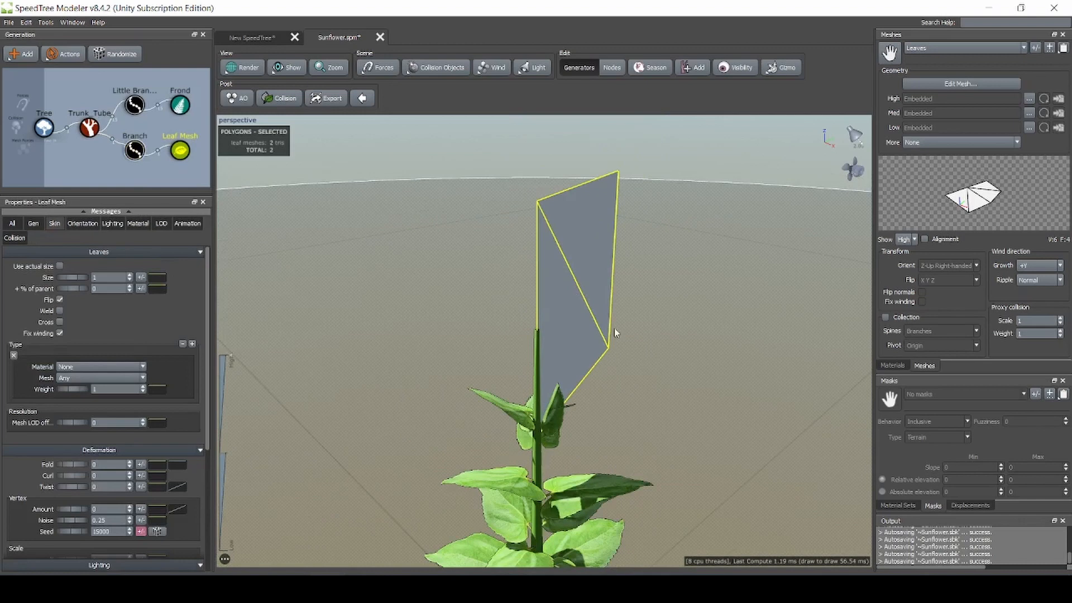
Assign the Sunflower material to the leaf mesh
click(138, 223)
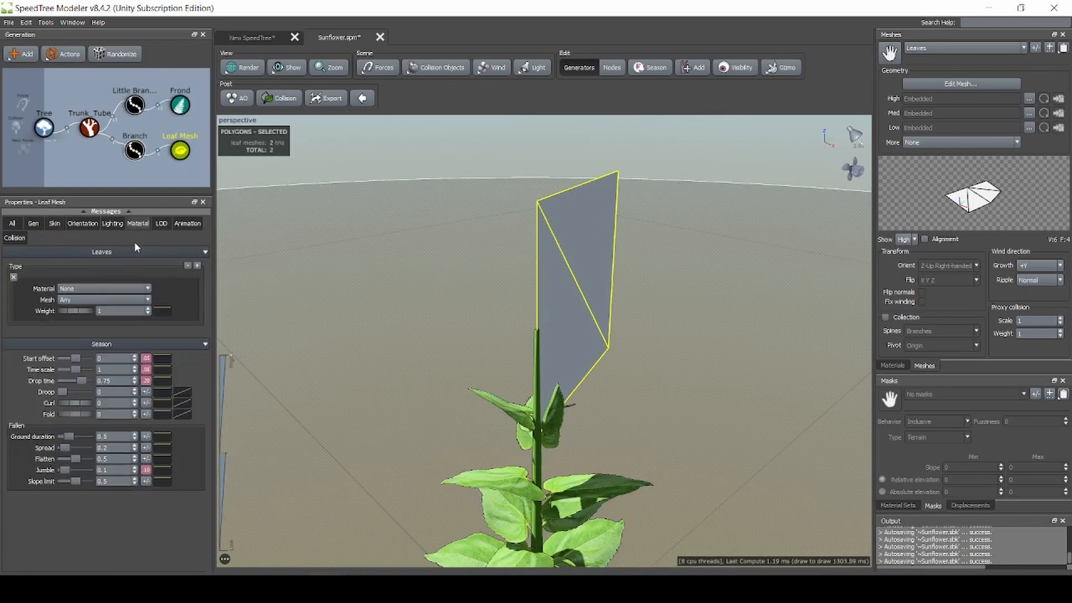
click(109, 287)
click(88, 312)
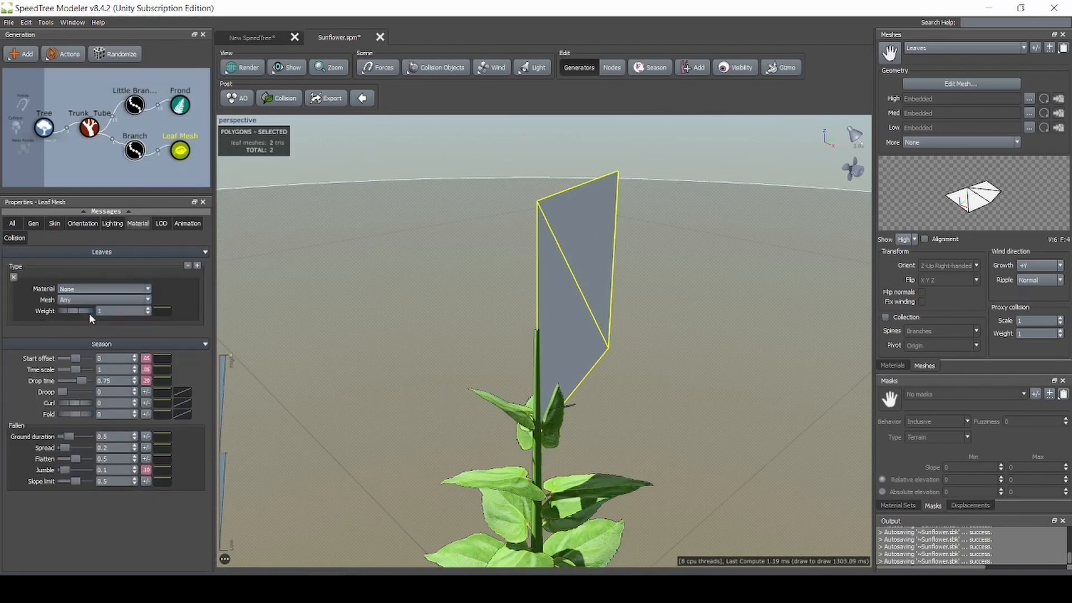
mouse_move(531, 304)
mouse_down()
mouse_move(520, 300)
mouse_move(573, 303)
mouse_move(511, 303)
mouse_up()
scroll(520, 301, down, 3)
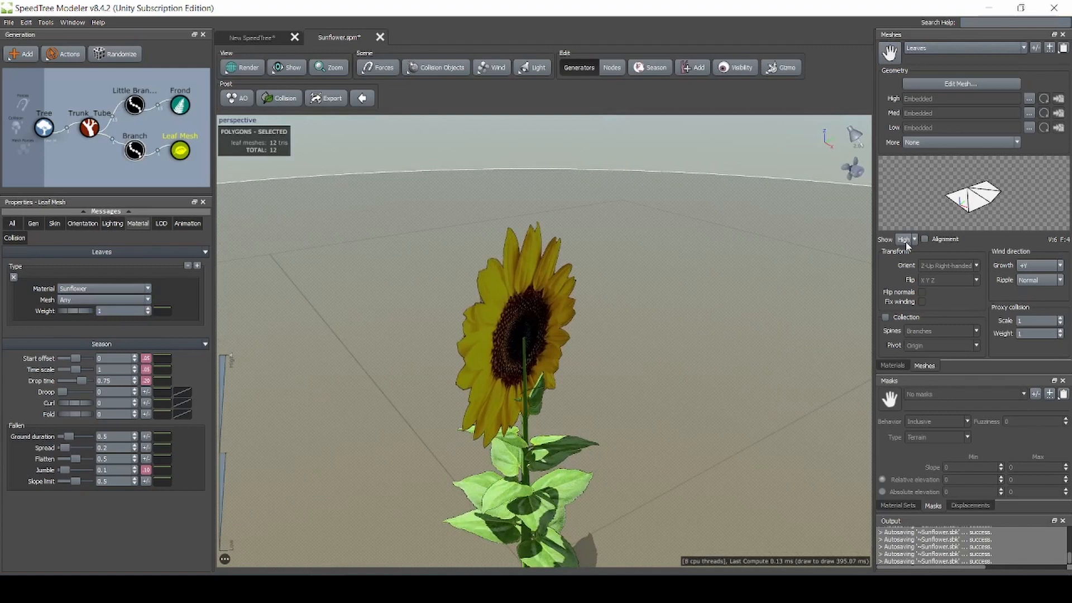
Open the Sunflower mesh's cutout for editing and nudge its centre point slightly downward
click(900, 366)
click(923, 49)
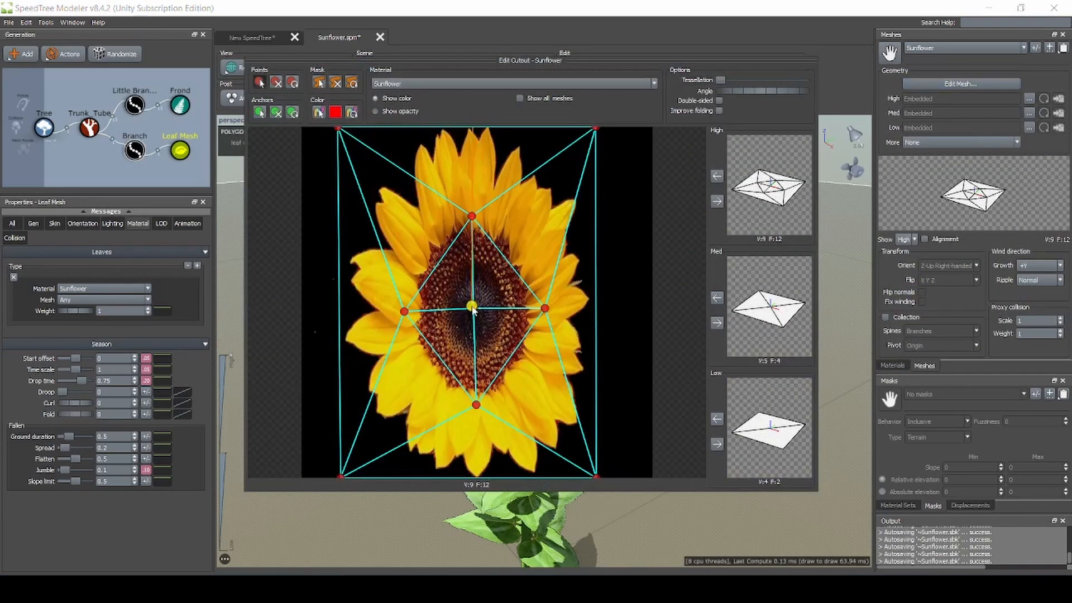
drag(473, 306, 473, 312)
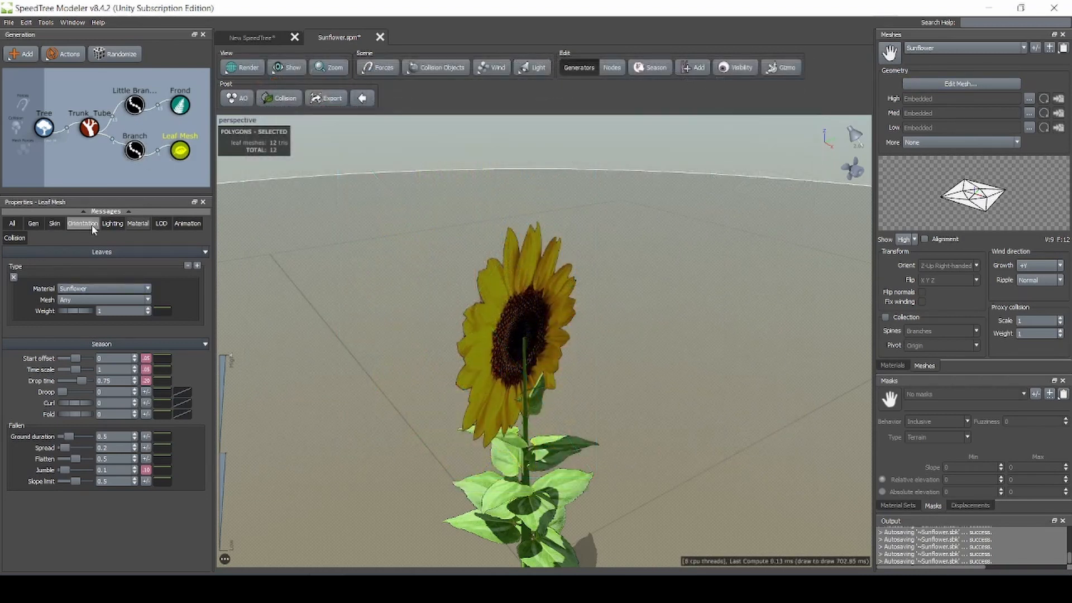
Set the flower-head leaf mesh's Right final orientation adjustment to 0.5
click(90, 224)
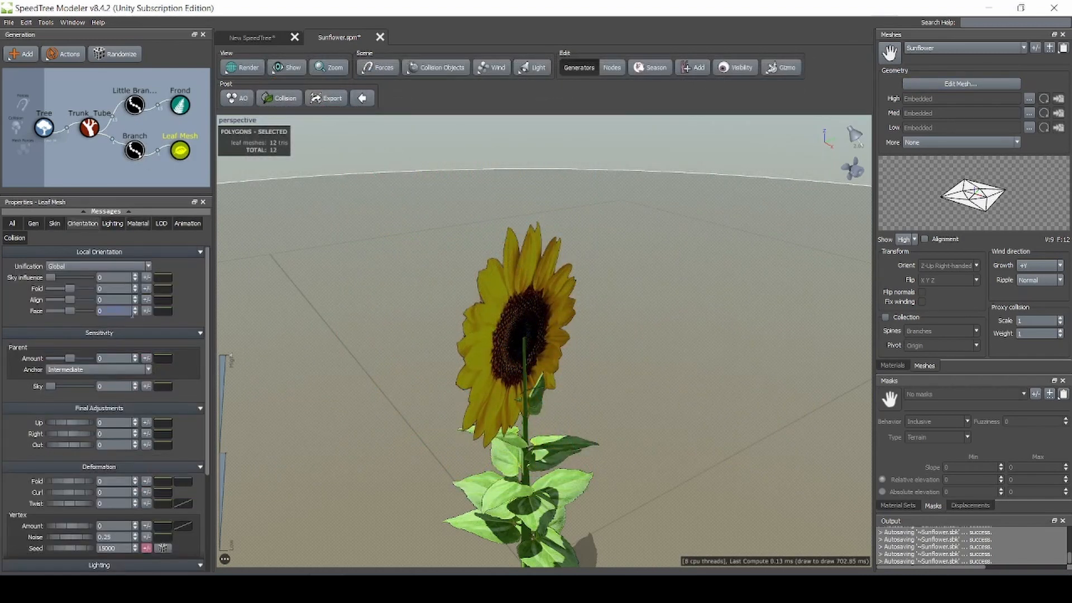
drag(72, 439, 99, 440)
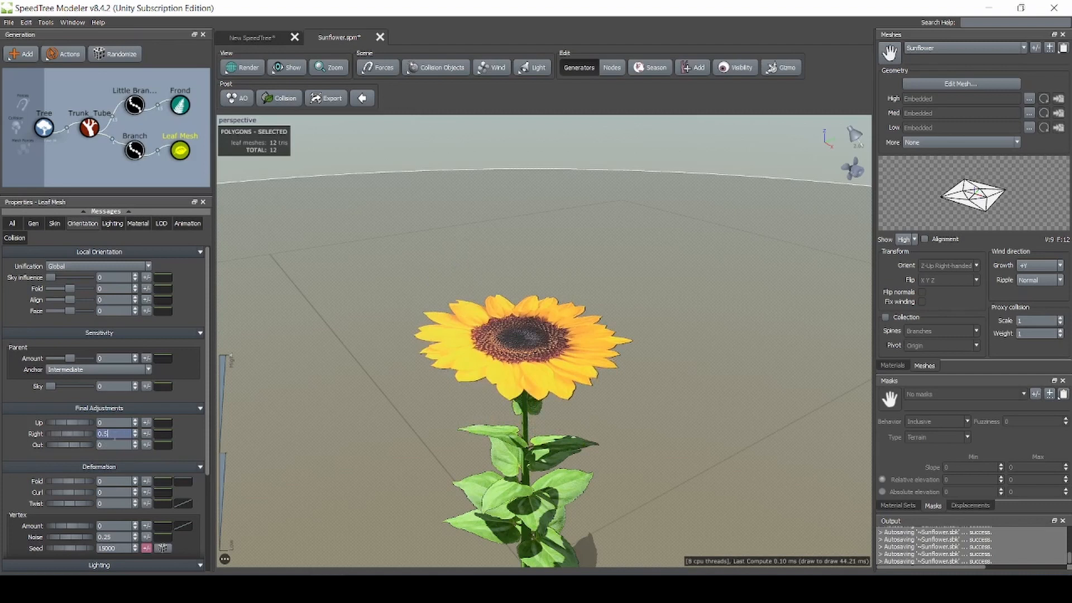
key(Return)
mouse_move(495, 306)
mouse_down()
mouse_move(525, 282)
mouse_move(477, 293)
mouse_move(481, 319)
mouse_move(492, 303)
mouse_up()
Lower the Sunflower material's gloss to 0.1 and check the flower head's shading from several angles
scroll(492, 303, up, 5)
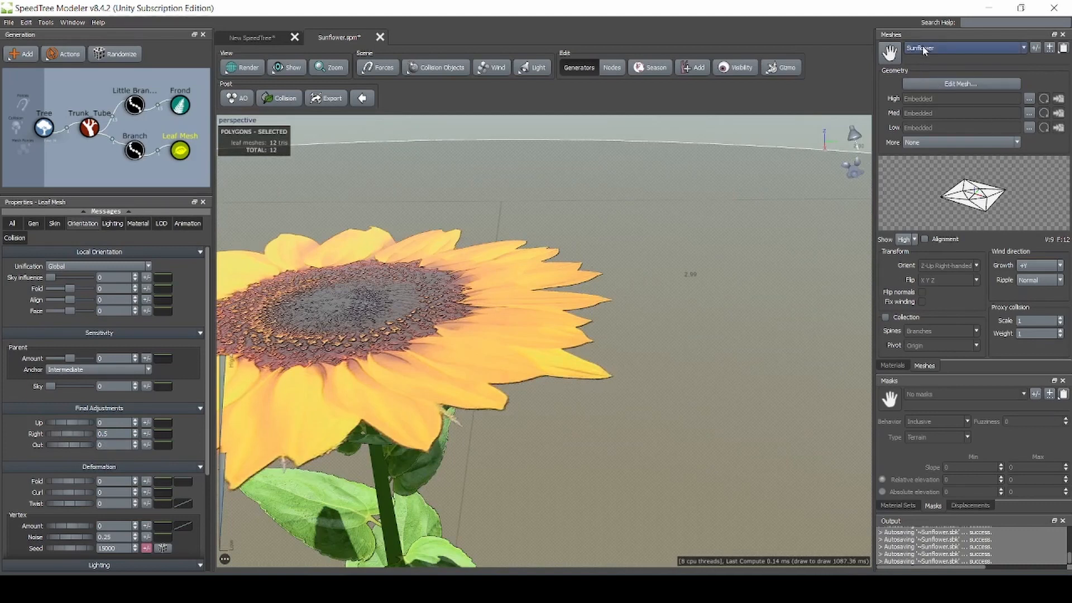
click(893, 365)
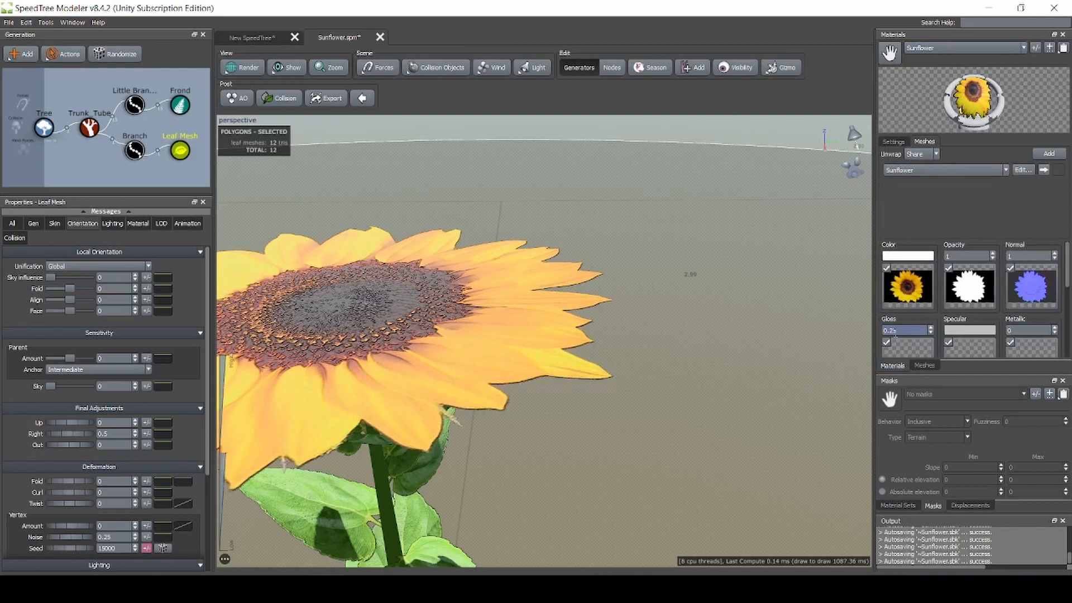
text(0.1)
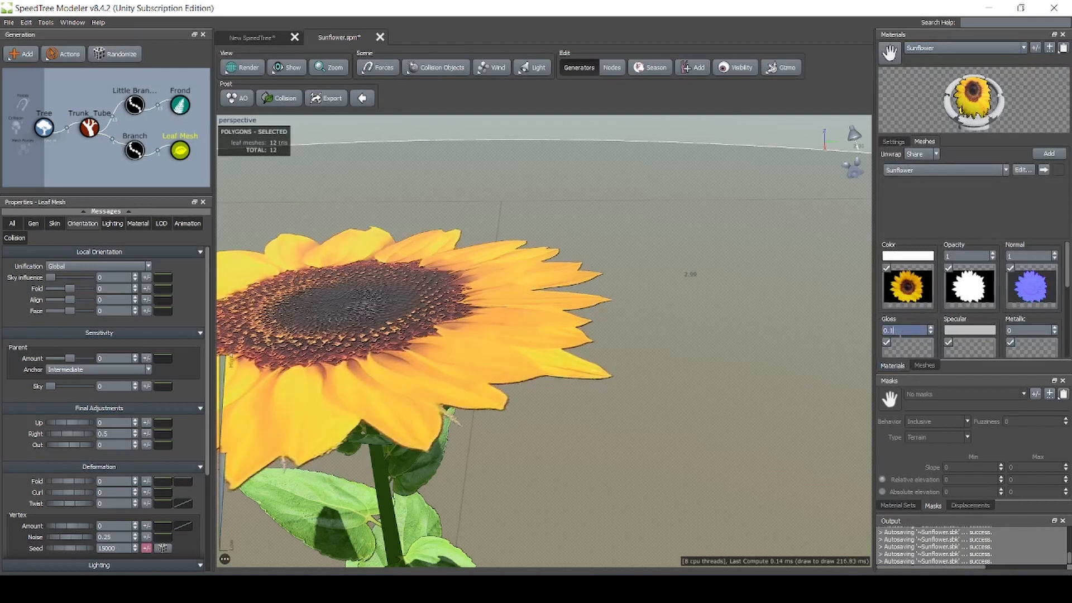
key(Return)
scroll(454, 311, down, 3)
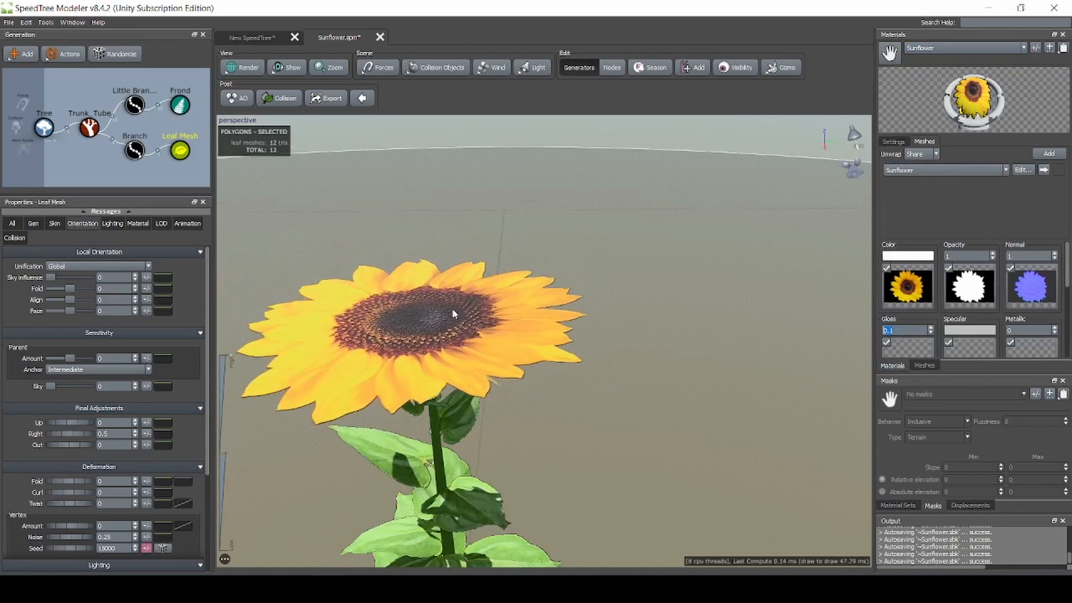
scroll(454, 313, up, 5)
drag(454, 313, 551, 316)
scroll(534, 306, down, 5)
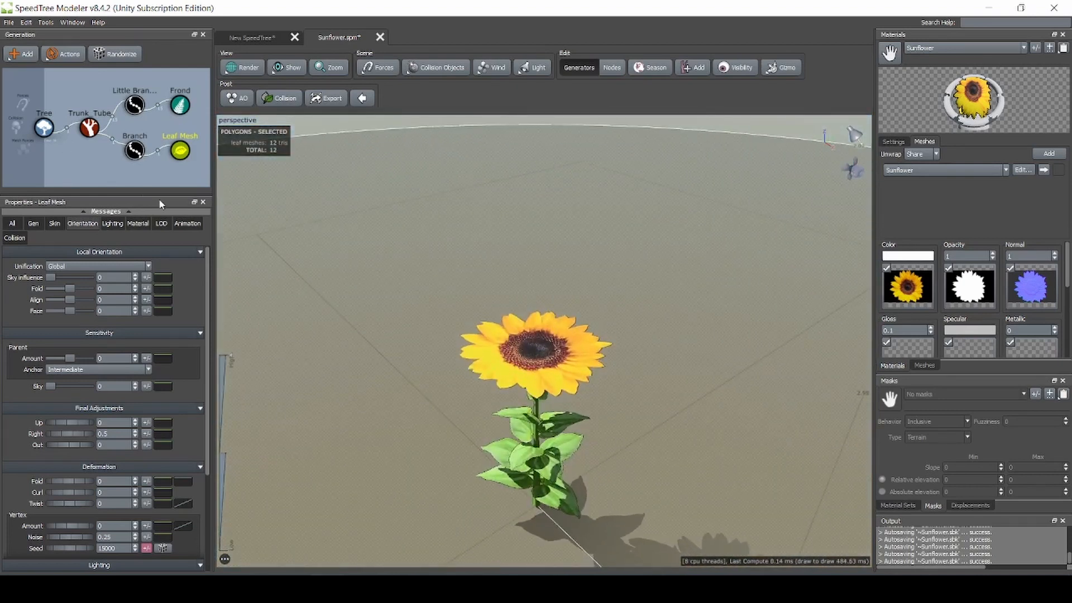
Give the flower-head leaf mesh's Fold deformation a variance of 0.05
click(54, 224)
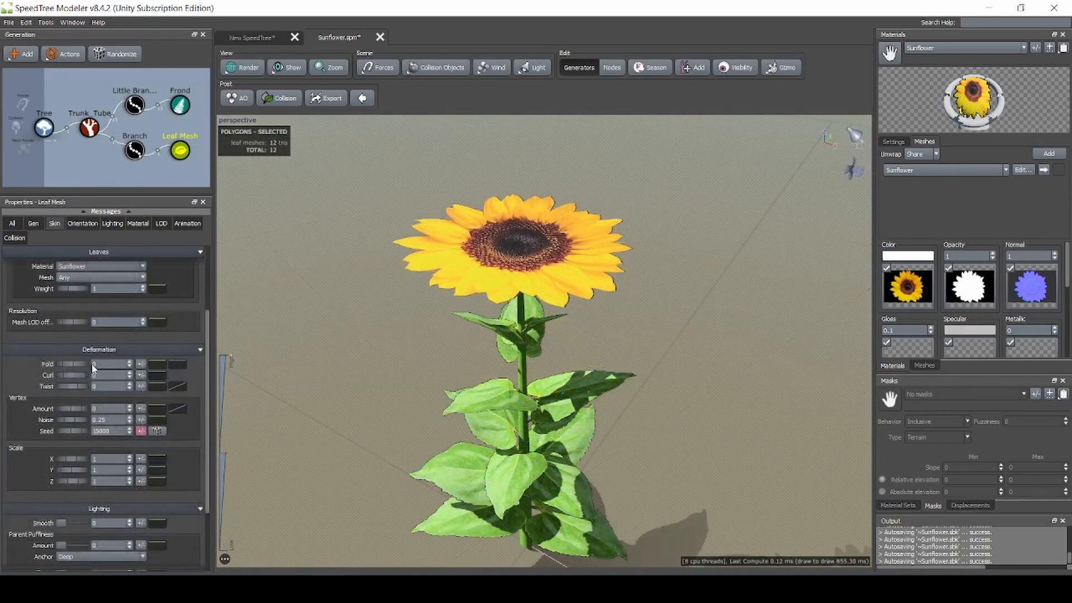
mouse_move(69, 362)
mouse_down()
mouse_move(84, 361)
mouse_move(69, 359)
mouse_up()
click(141, 364)
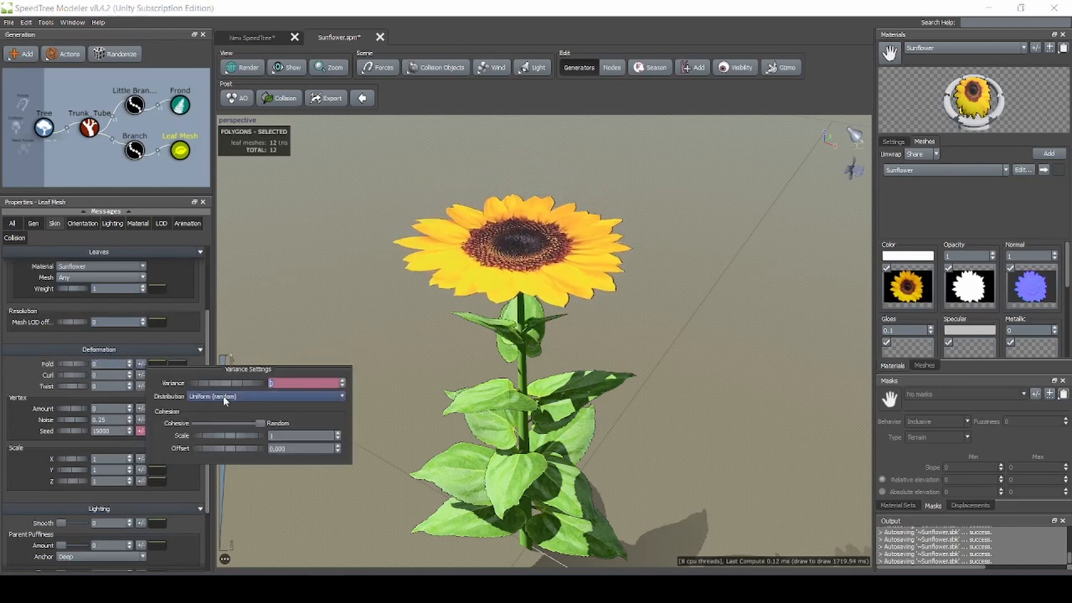
text(.05)
key(Return)
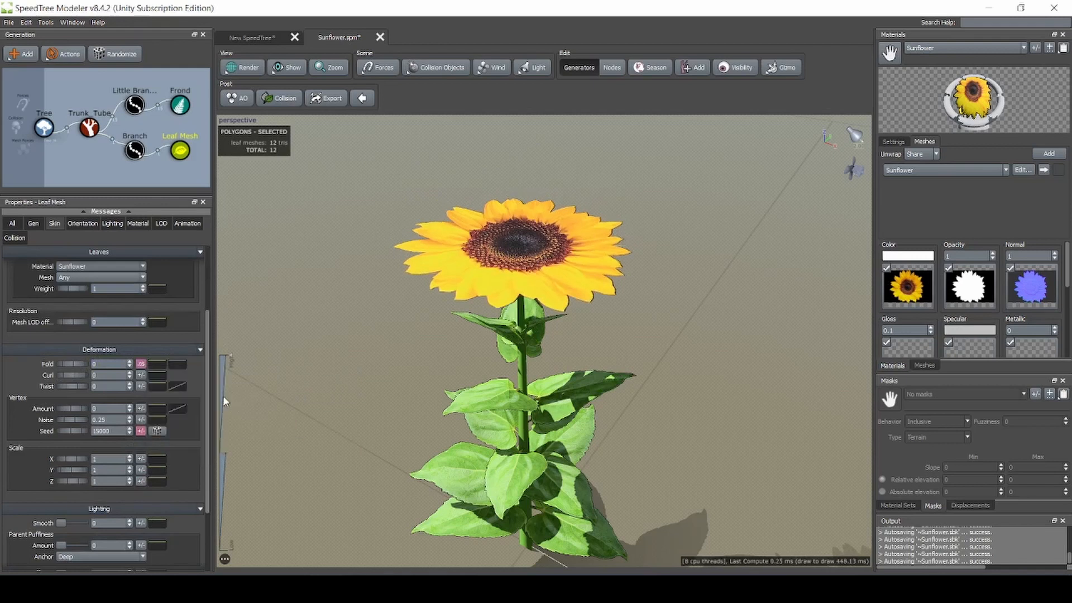
Set the leaf mesh's Fold to 0.04, Curl to 0.02 with 0.05 variance, and vertex deformation to amount 0.1 with noise 4
drag(71, 361, 69, 374)
click(140, 376)
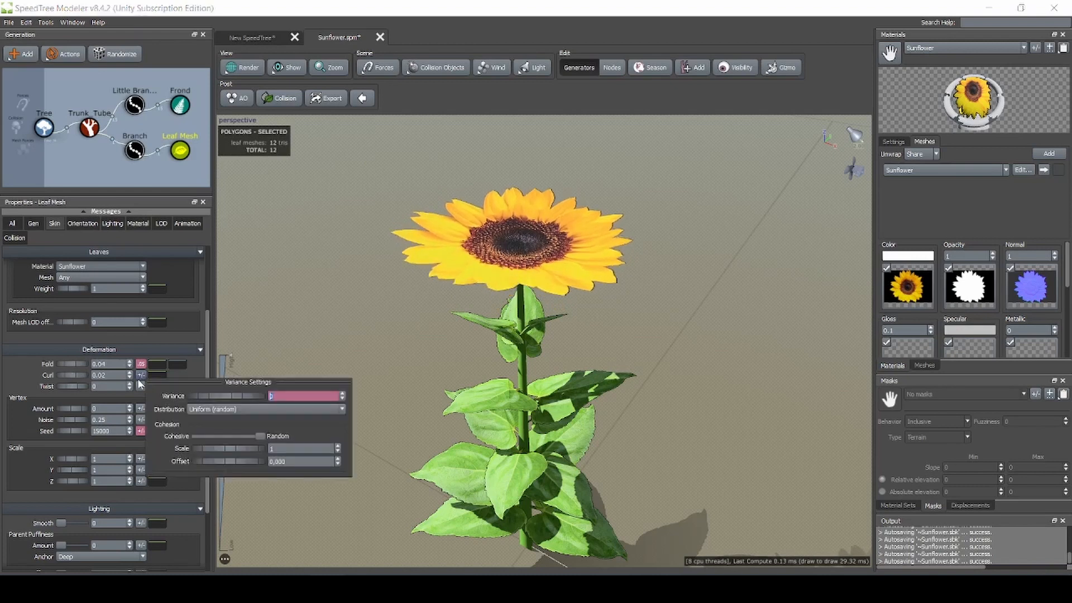
text(5)
key(Return)
mouse_move(398, 351)
mouse_down()
mouse_move(507, 323)
mouse_move(391, 354)
mouse_up()
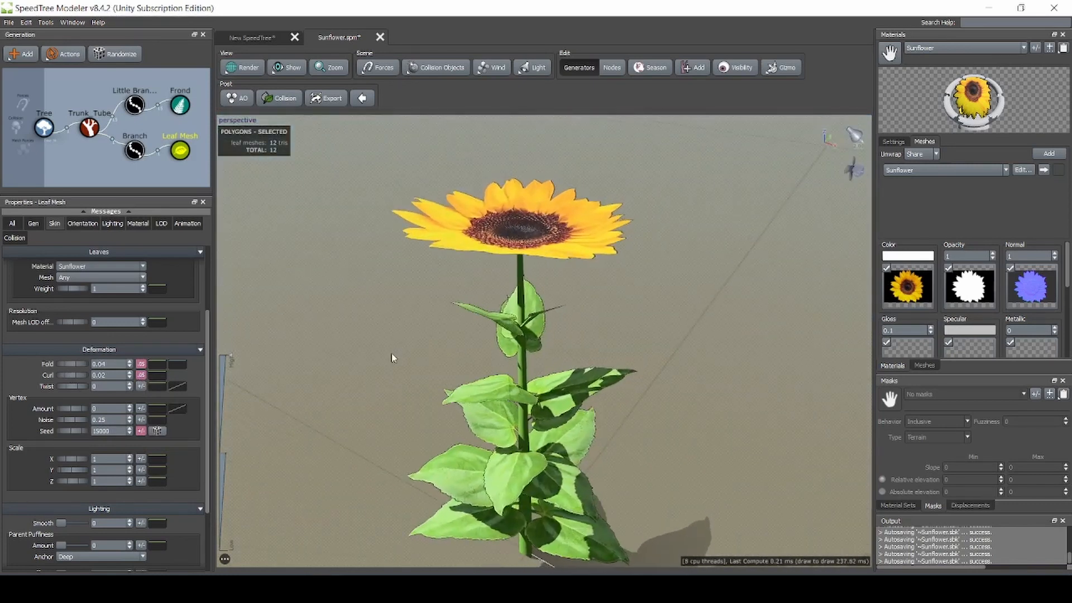
drag(75, 384, 106, 378)
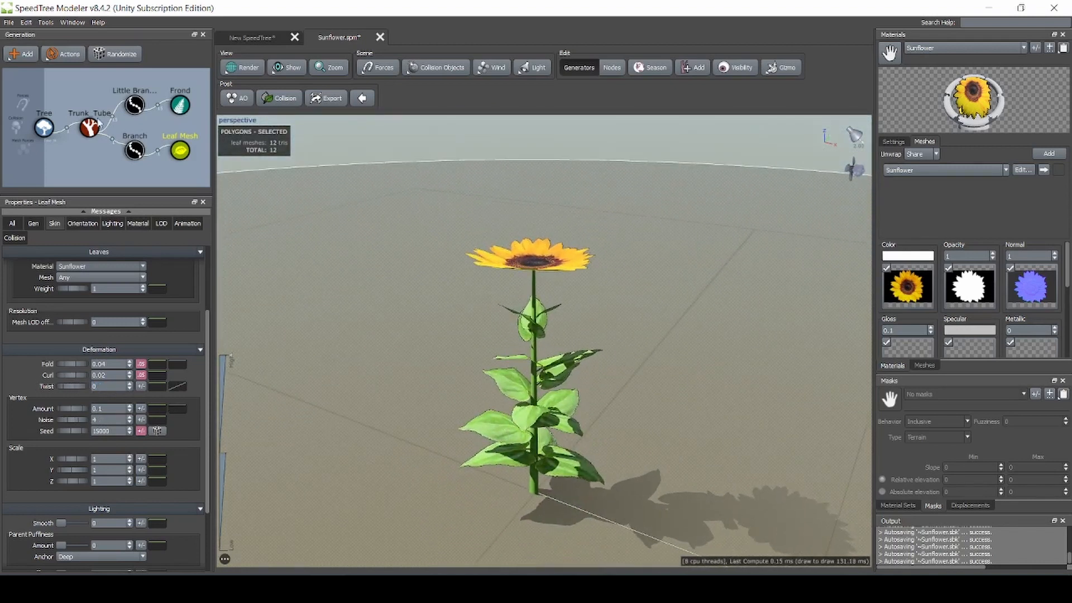
Add spine noise to the Trunk_Tube stem with an Early amount of 0.2 and a Late amount of 1.48
click(90, 128)
scroll(501, 320, up, 2)
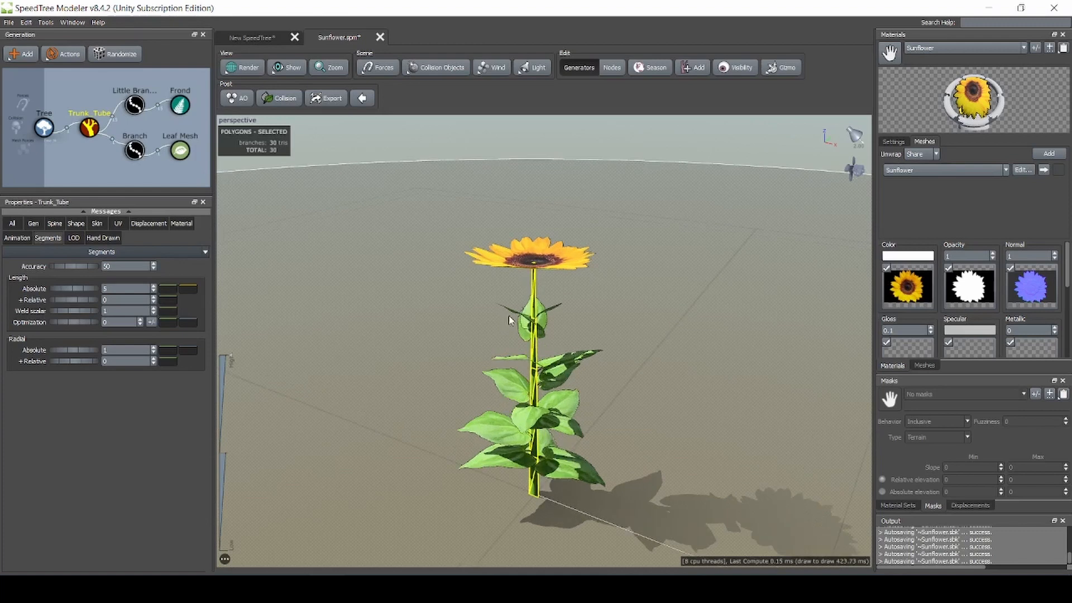
drag(546, 442, 539, 420)
scroll(513, 271, down, 3)
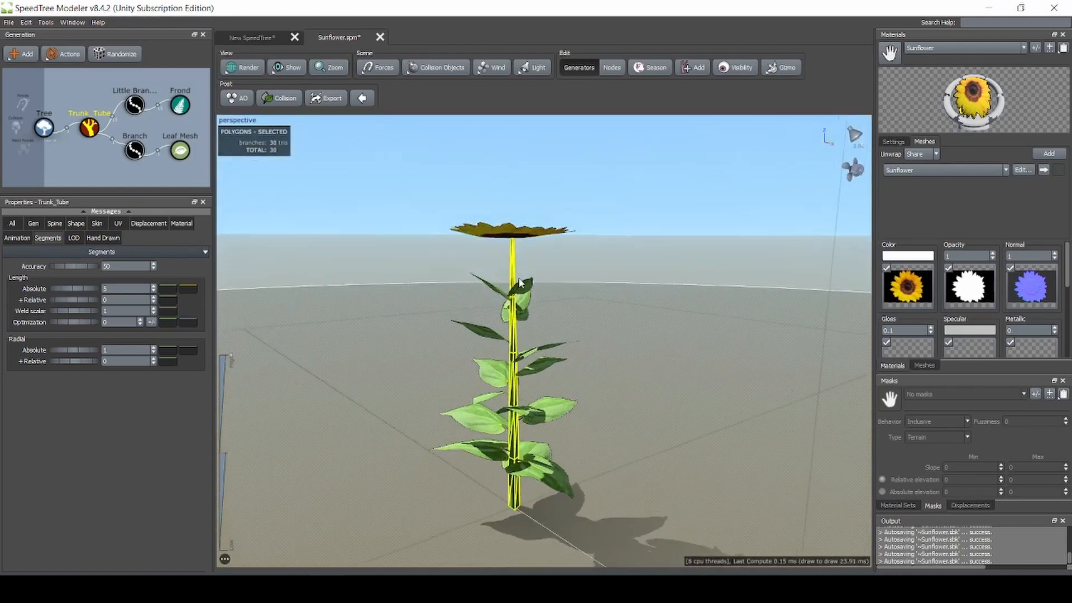
drag(513, 271, 523, 298)
click(51, 224)
scroll(82, 343, down, 6)
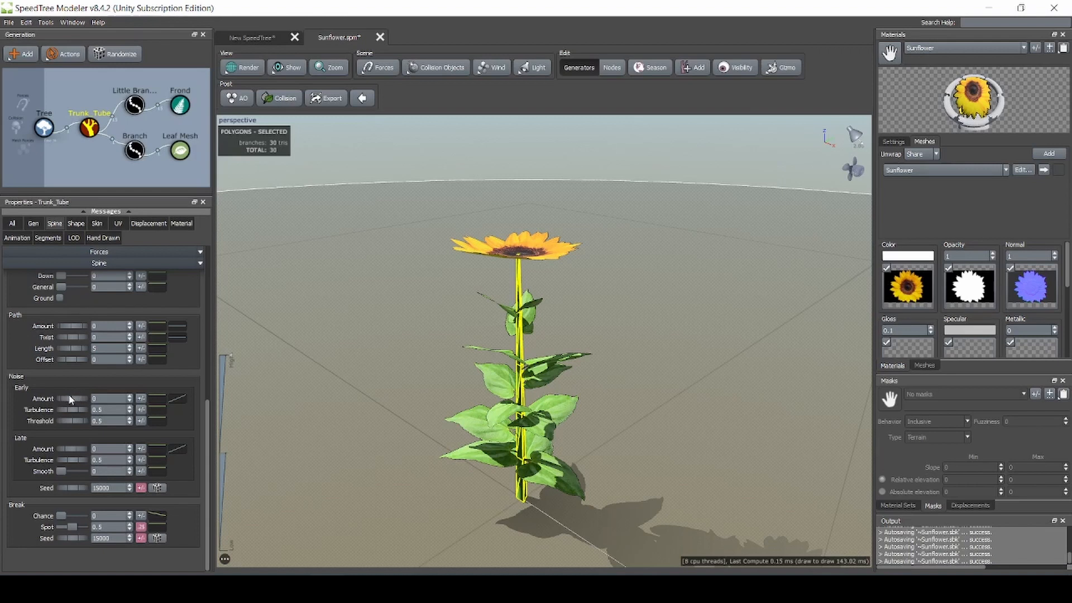
mouse_move(70, 400)
mouse_down()
mouse_move(145, 395)
mouse_move(79, 403)
mouse_up()
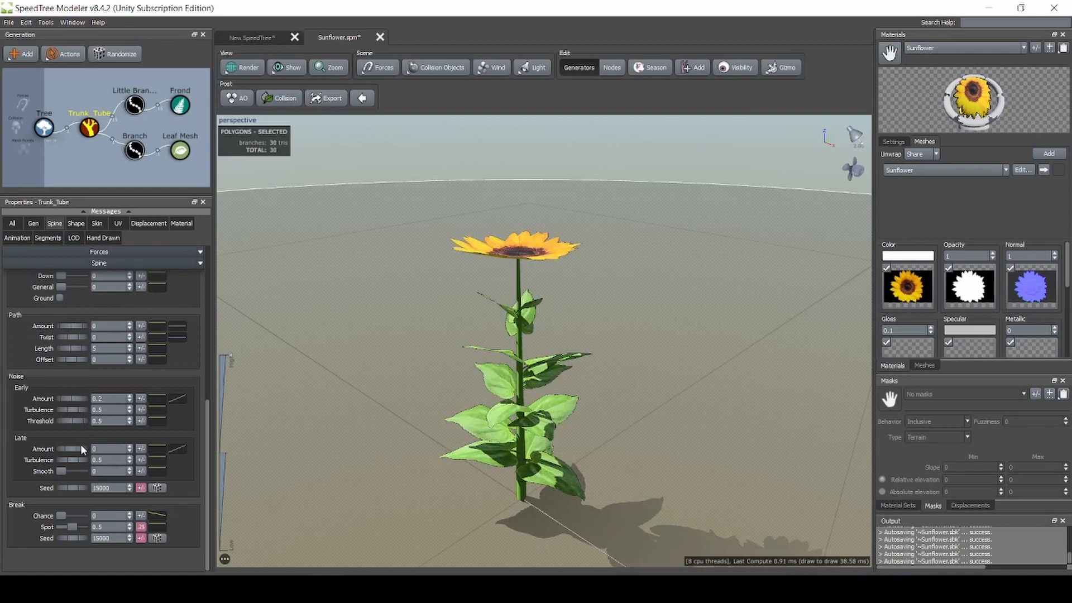
drag(67, 446, 145, 448)
drag(634, 311, 670, 292)
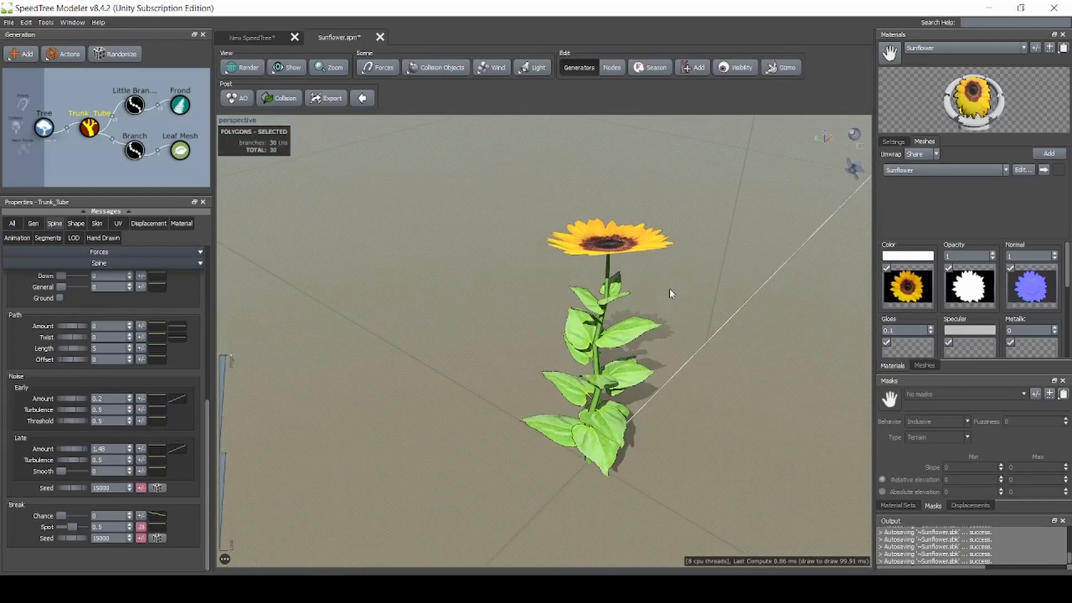
Set the Tree generator's shape radius to 2
scroll(653, 300, down, 6)
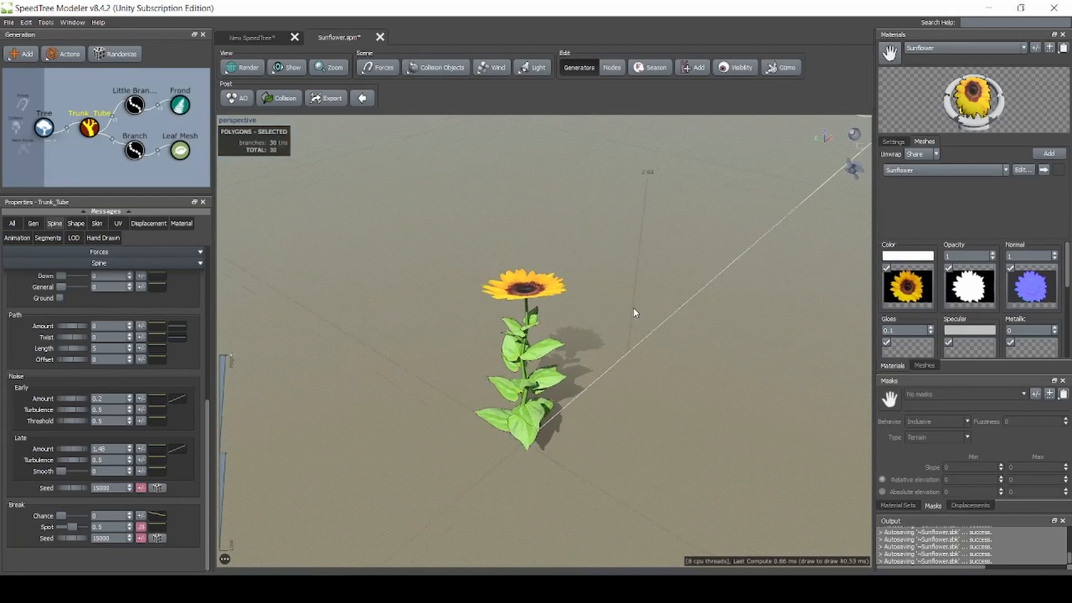
scroll(624, 317, down, 1)
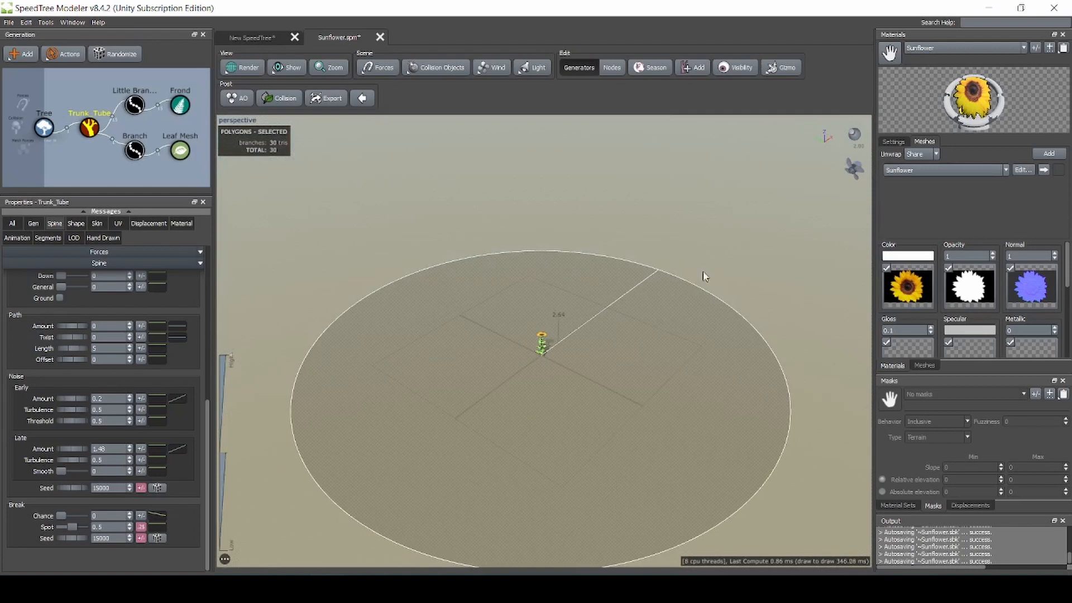
click(45, 128)
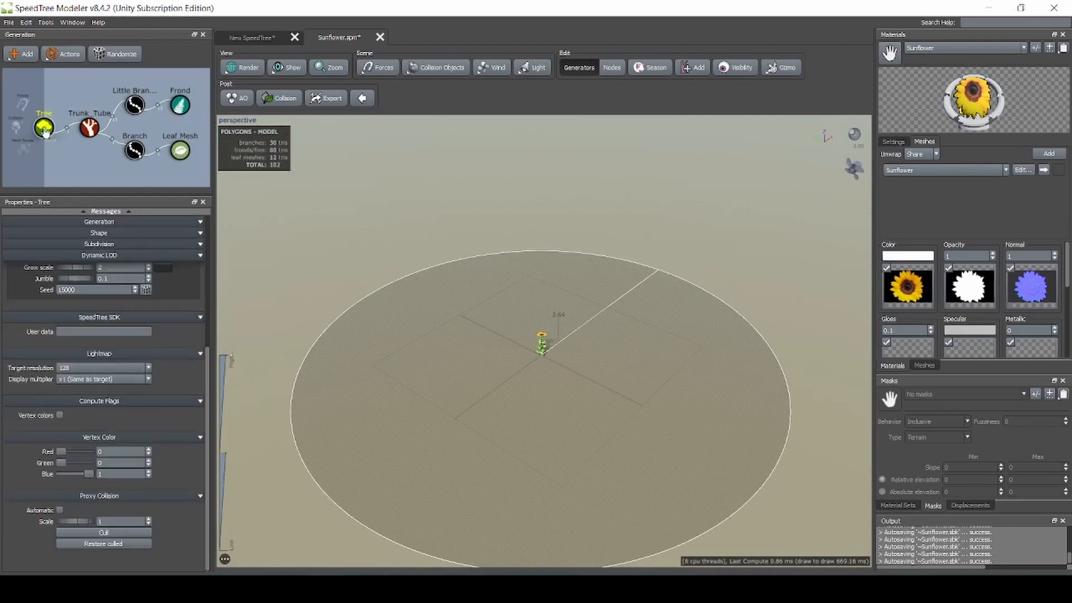
click(112, 256)
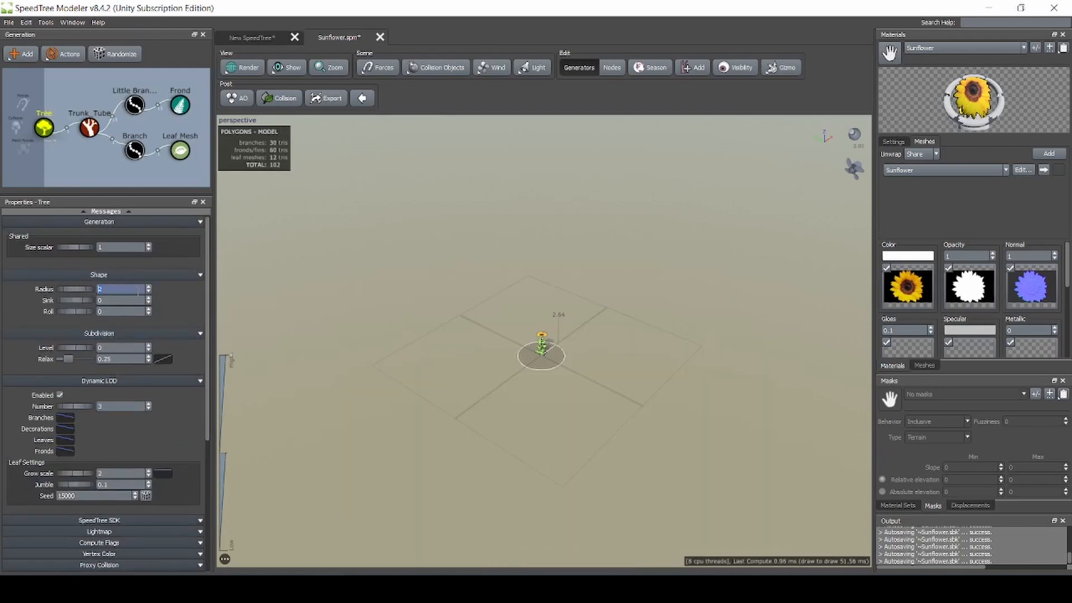
scroll(545, 378, up, 5)
scroll(544, 379, up, 3)
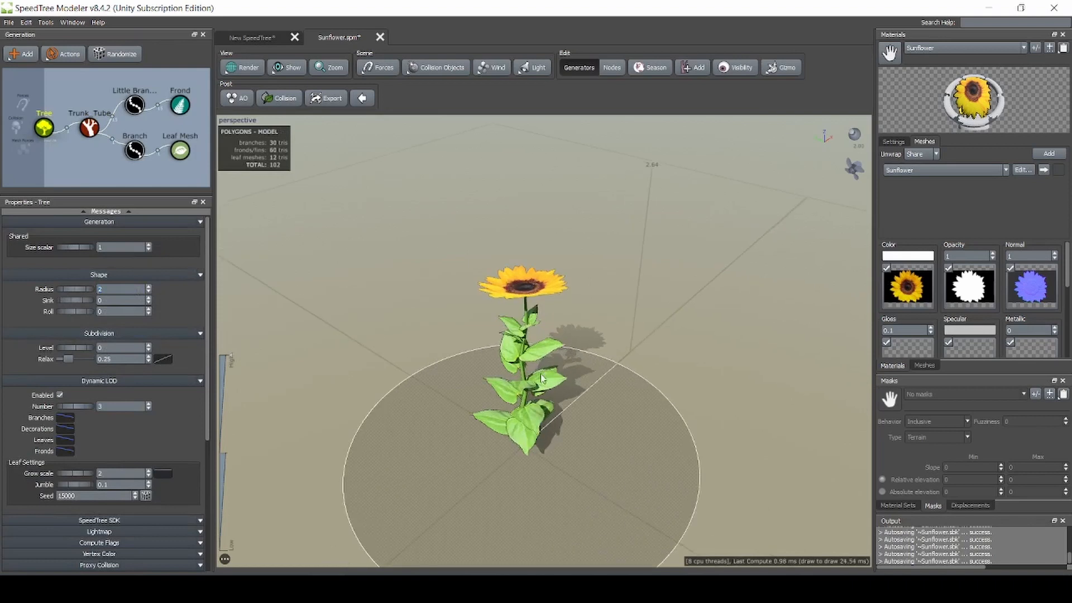
middle_drag(545, 384, 568, 364)
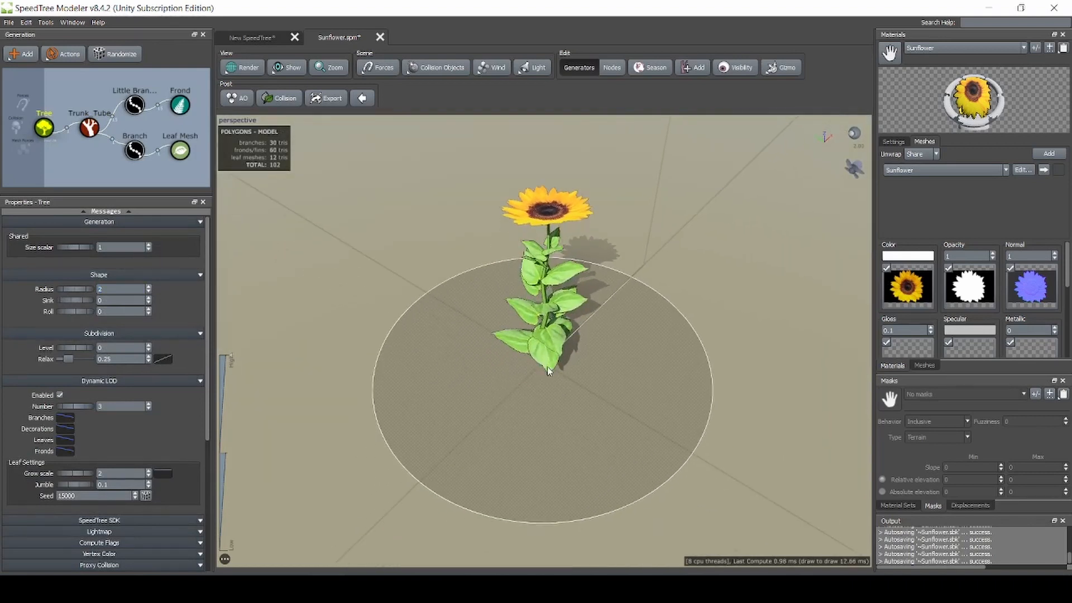
Change the Trunk_Tube's generation mode from Absolute to Proportional
click(87, 130)
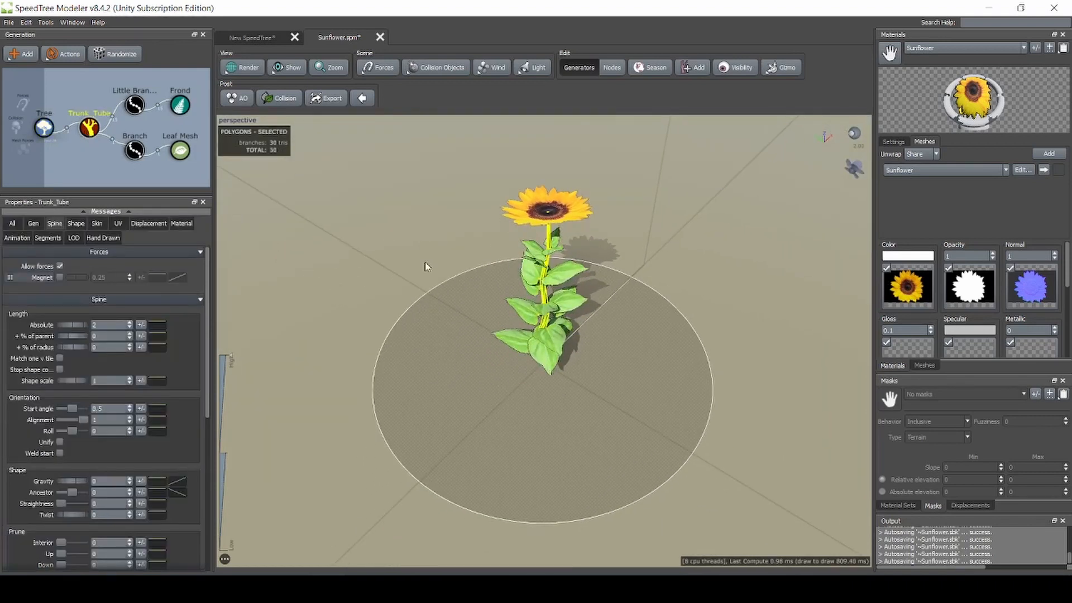
click(33, 223)
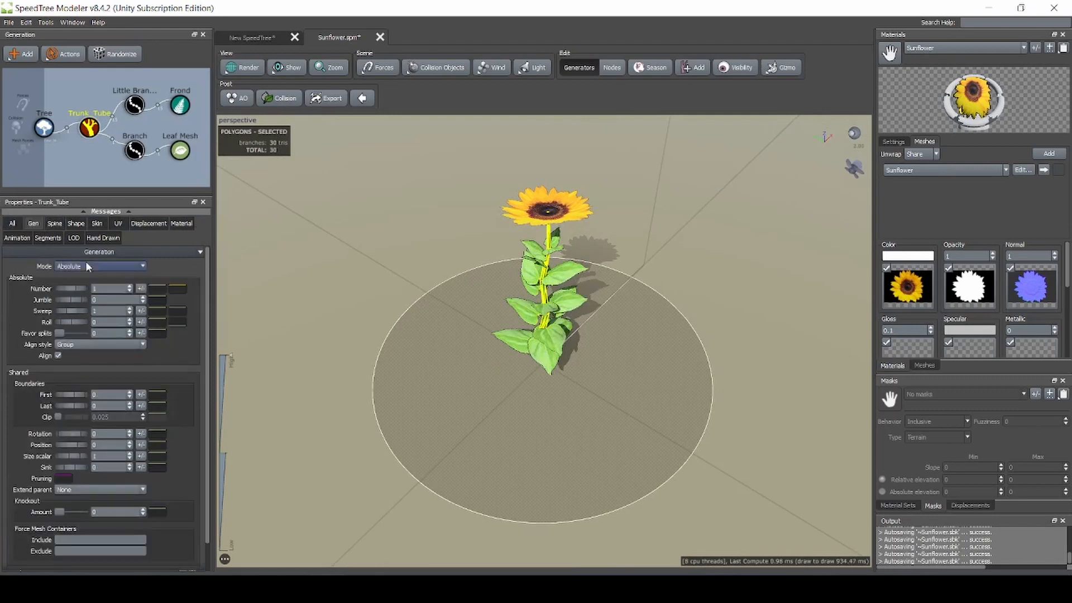
click(95, 266)
click(78, 283)
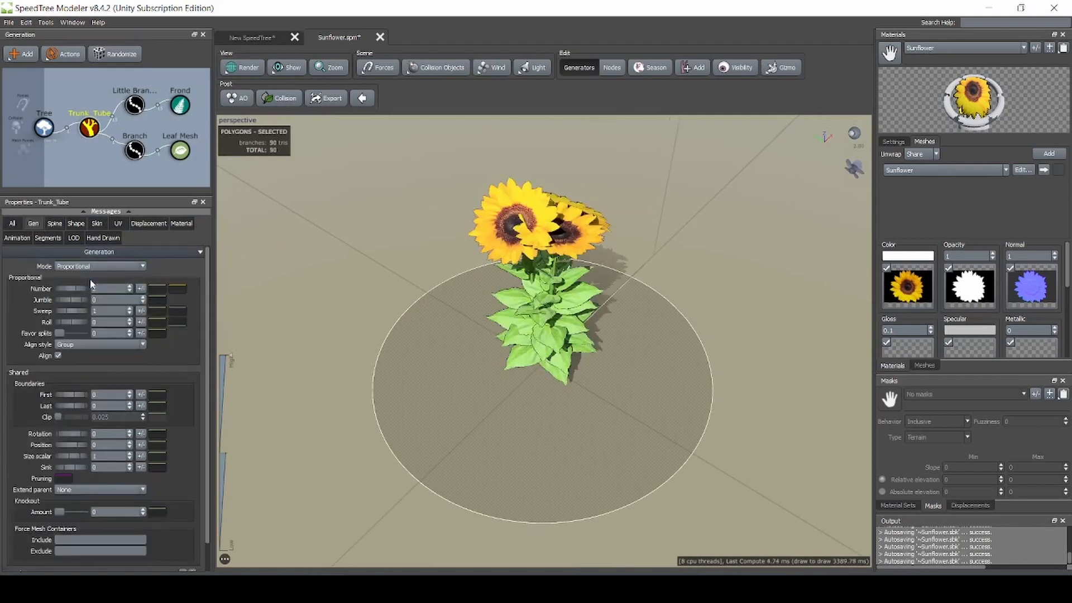
Adjust the Trunk_Tube's First and Last boundaries to spread the stems across the ground circle
scroll(502, 282, up, 2)
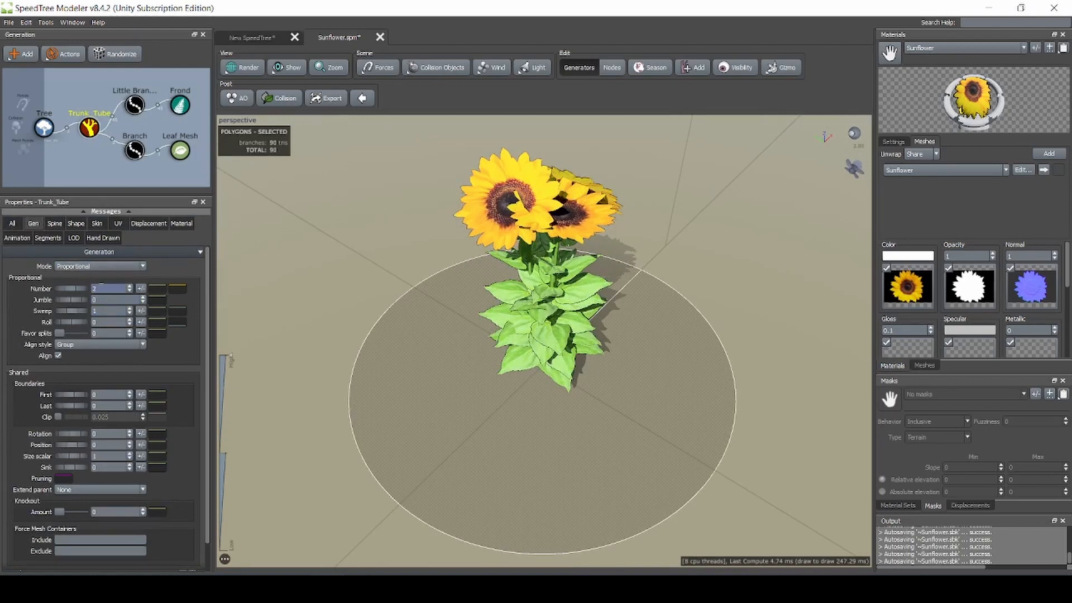
drag(520, 286, 473, 282)
mouse_move(67, 398)
mouse_down()
mouse_move(95, 404)
mouse_move(75, 393)
mouse_up()
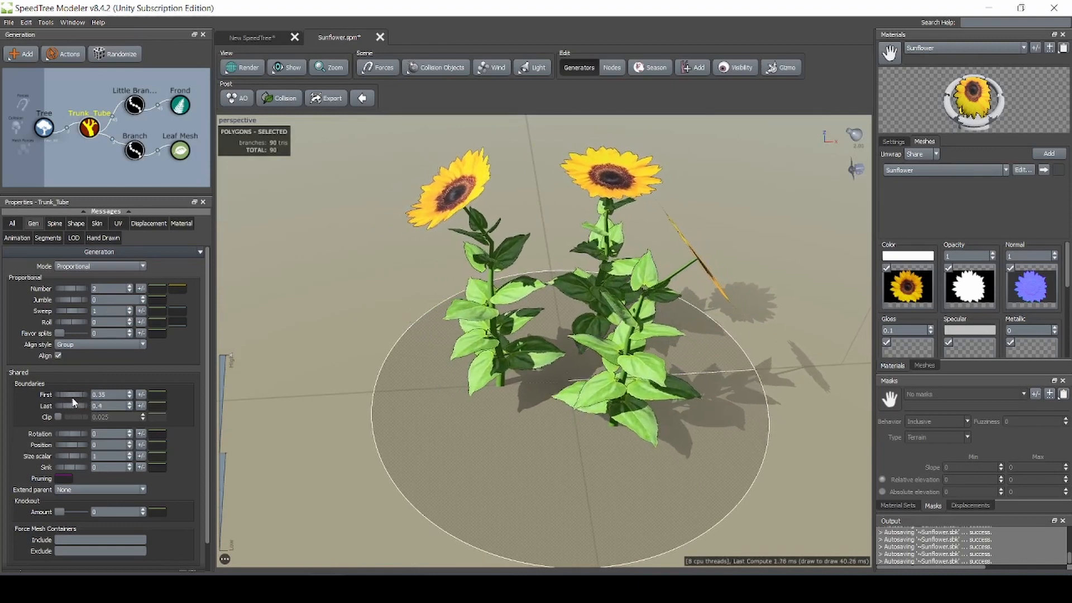
drag(64, 404, 83, 409)
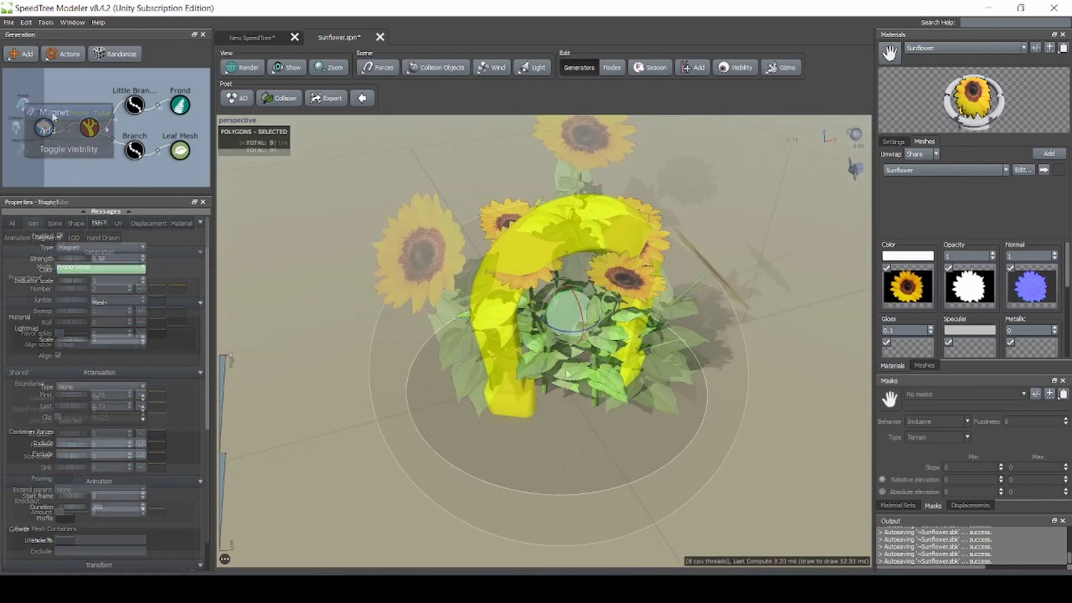
Add a Magnet force that bends the sunflower stems, reduce its strength, and review the whole cluster
click(582, 235)
click(89, 136)
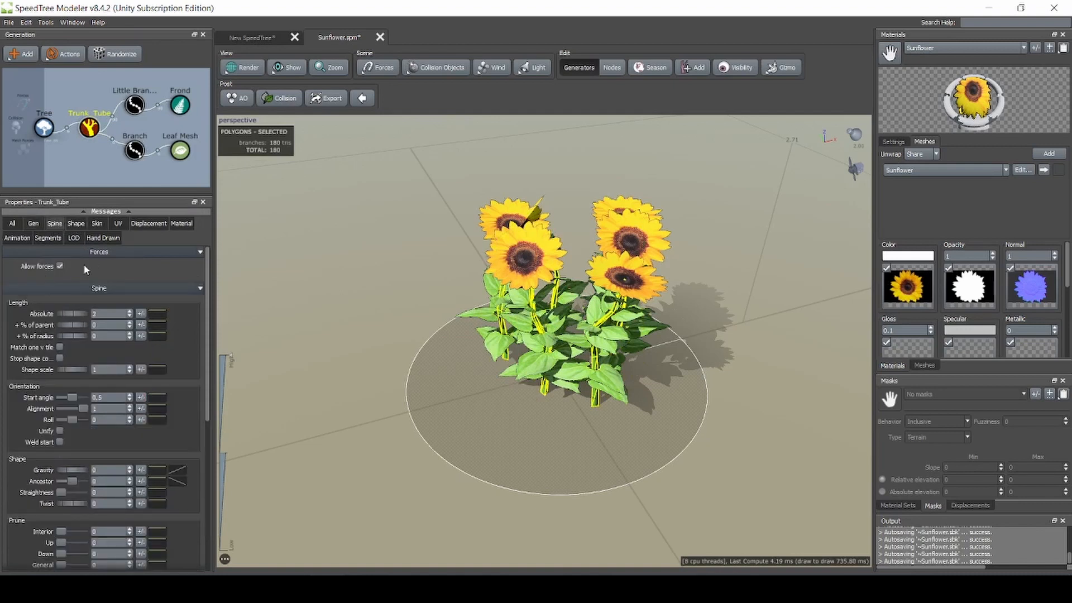
right_click(25, 103)
mouse_move(51, 111)
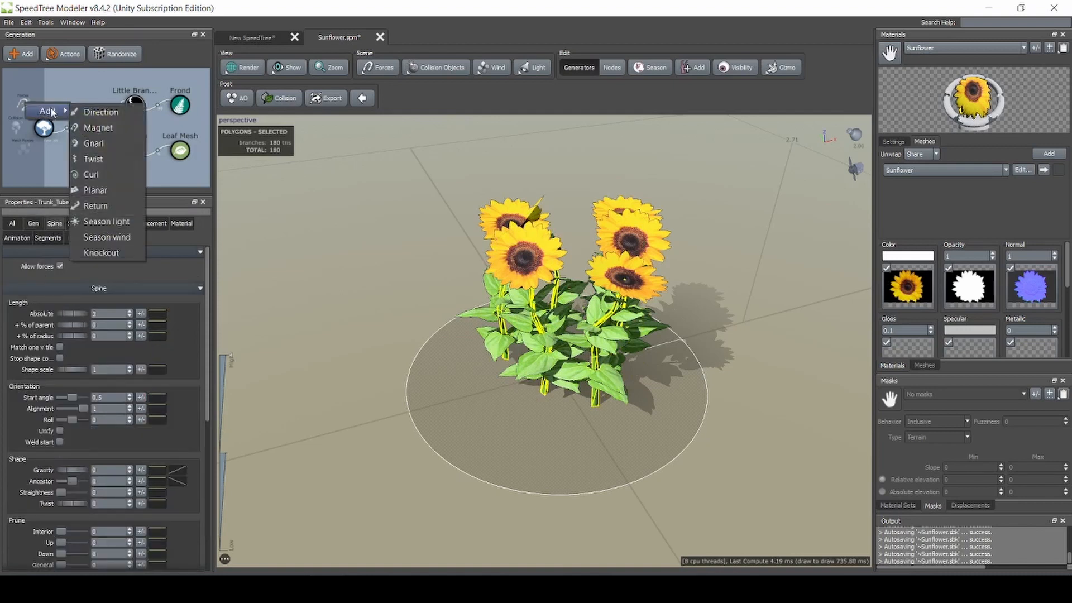
click(101, 125)
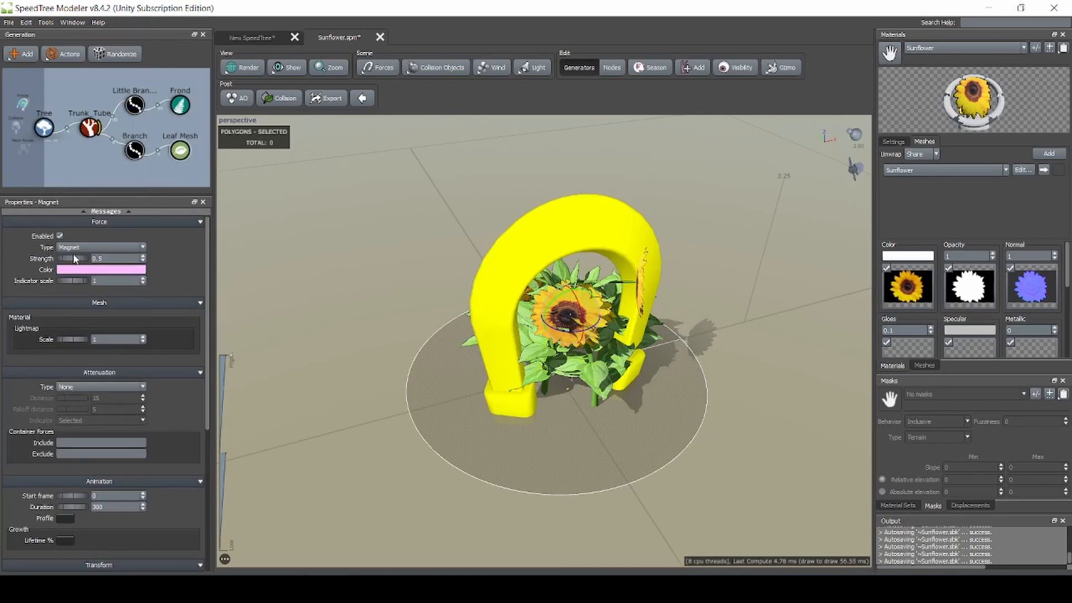
drag(80, 260, 49, 265)
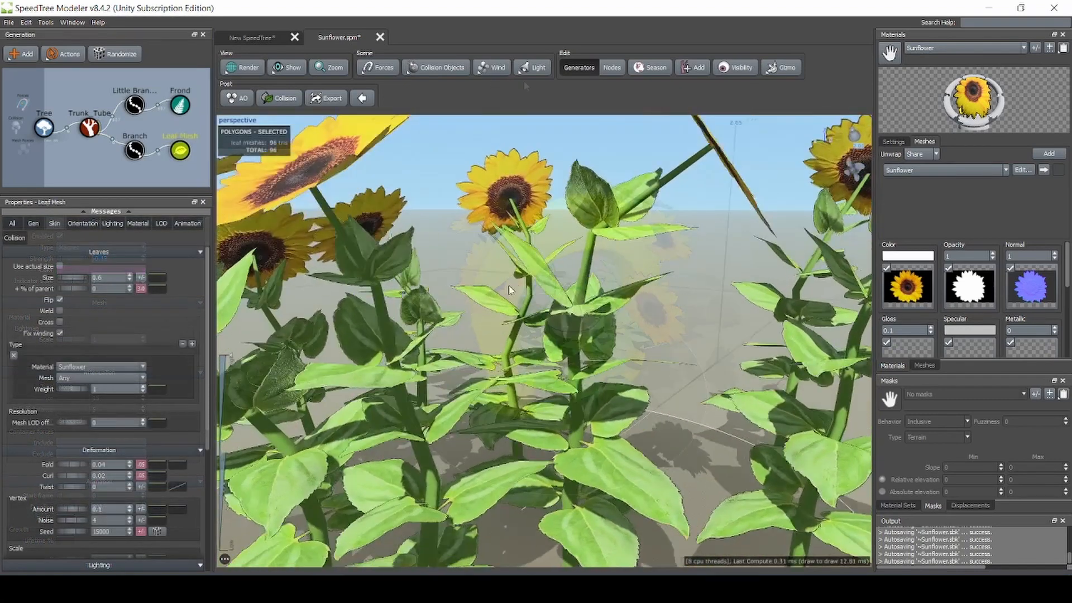
scroll(509, 290, down, 10)
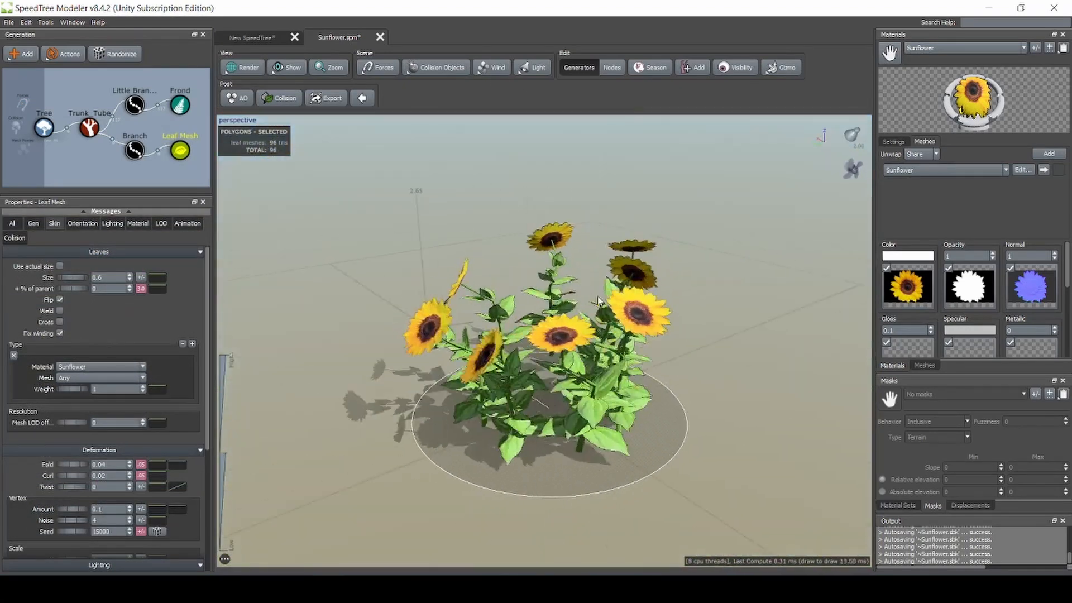
Set the Tree generator's number of dynamic LOD levels to 4
drag(597, 300, 726, 386)
click(726, 386)
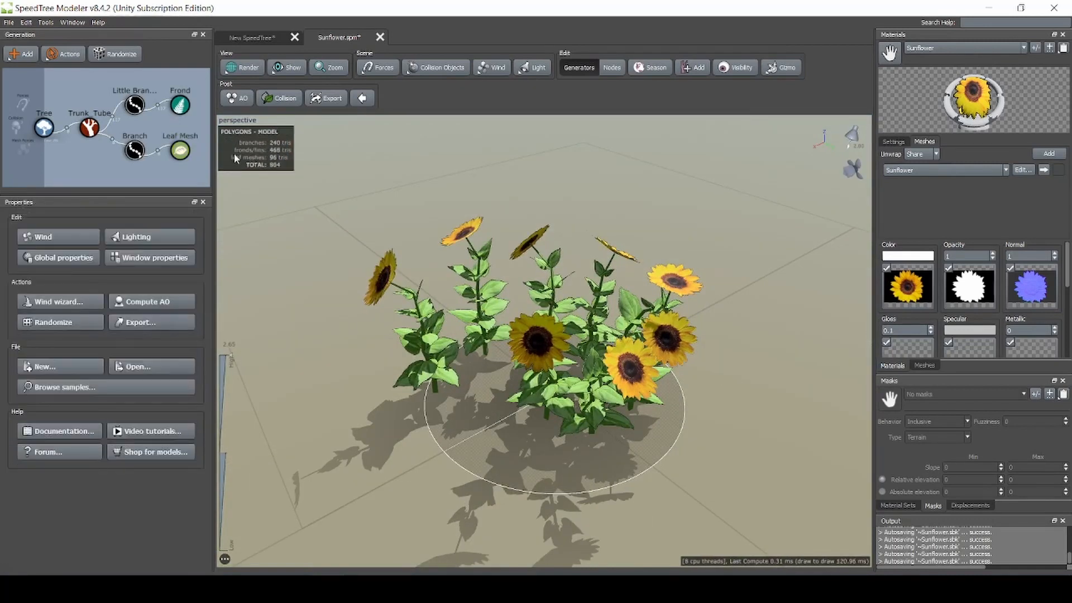
drag(309, 204, 324, 211)
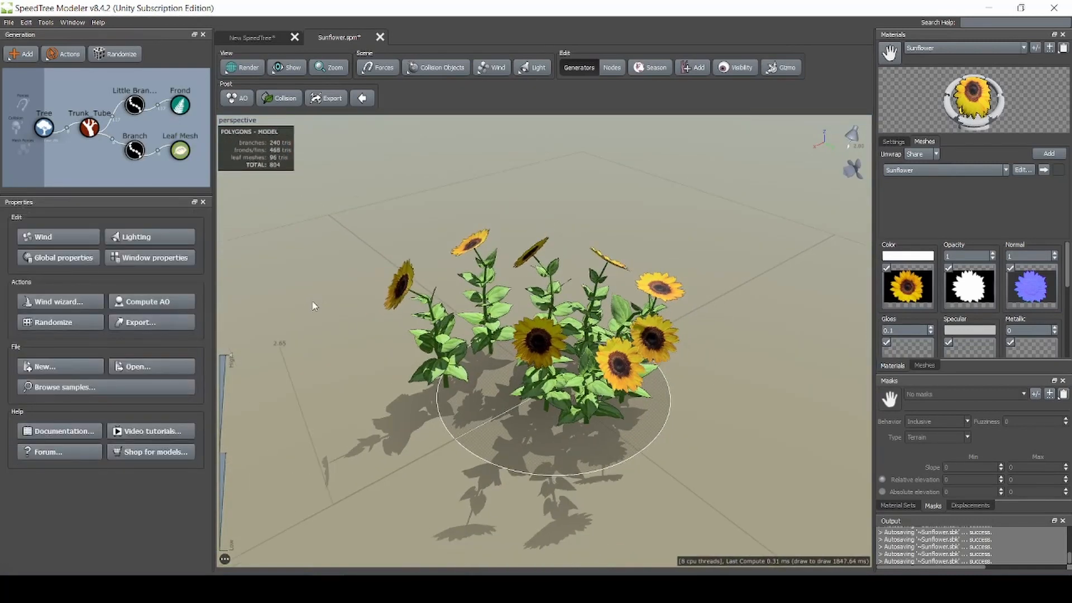
click(45, 127)
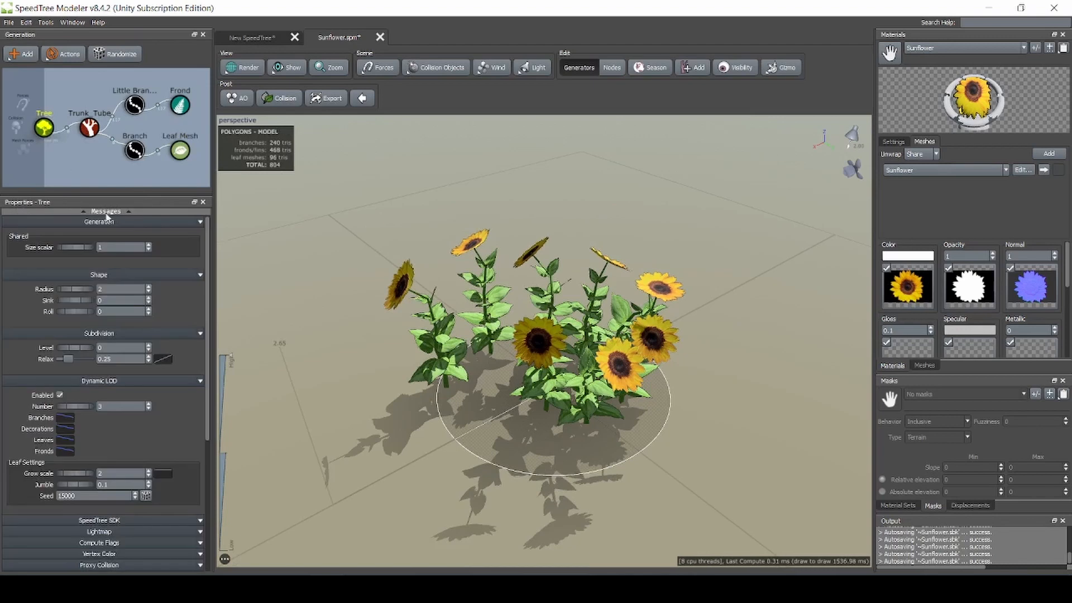
click(103, 403)
text(4)
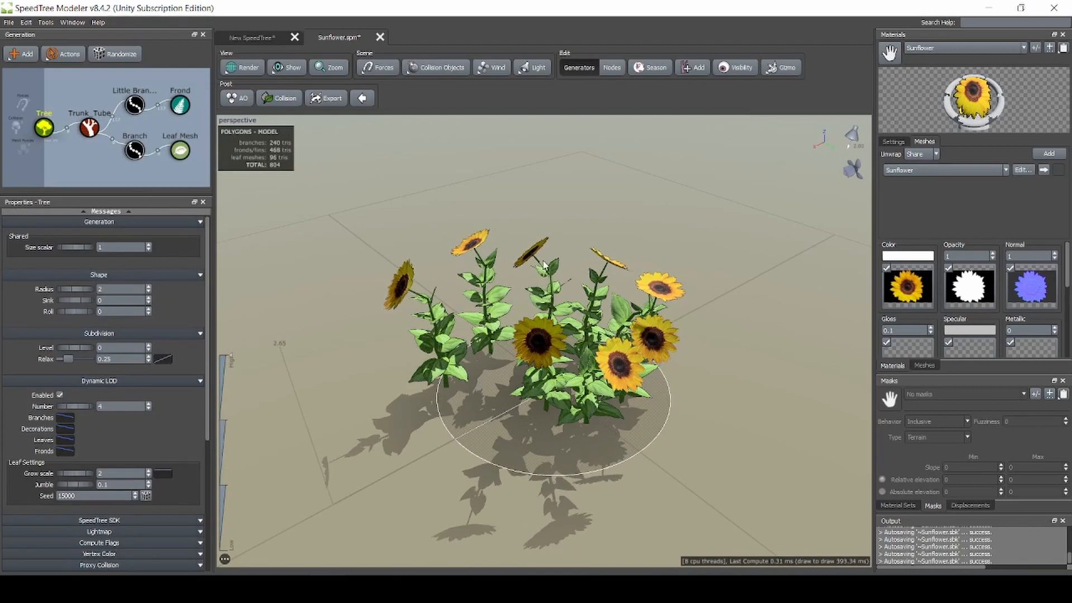
Preview the sunflower cluster's dynamic LOD transitions between the highest and lowest detail levels
click(180, 105)
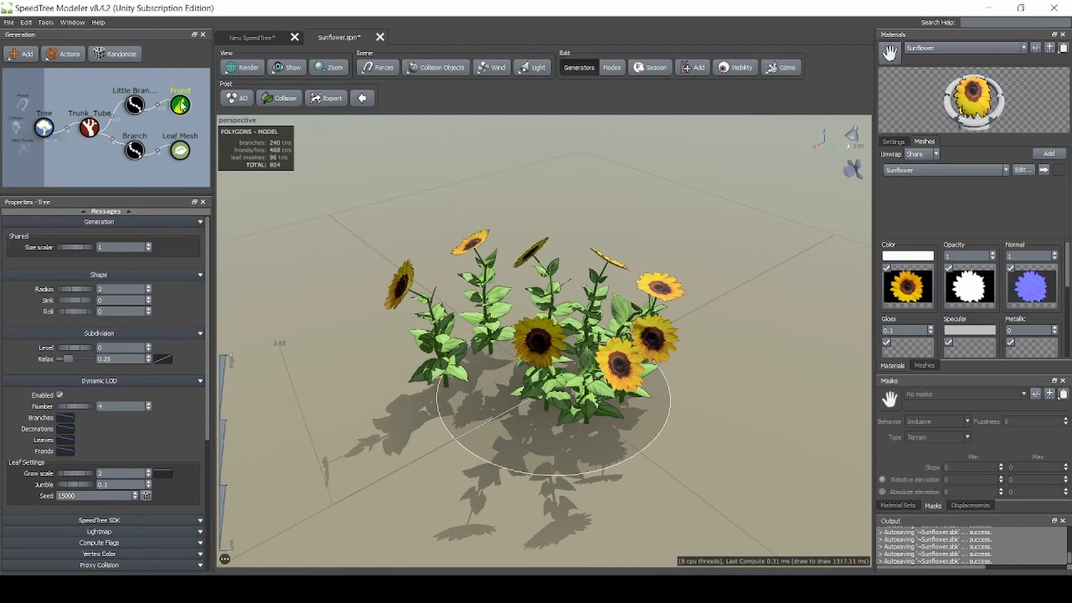
click(43, 127)
drag(230, 359, 244, 249)
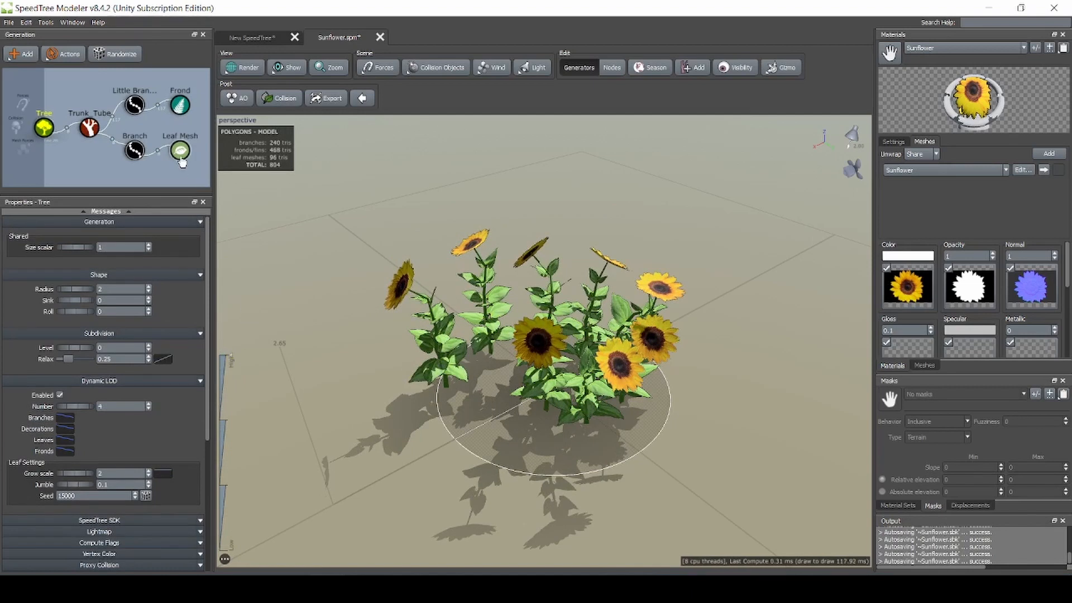
click(89, 127)
click(44, 127)
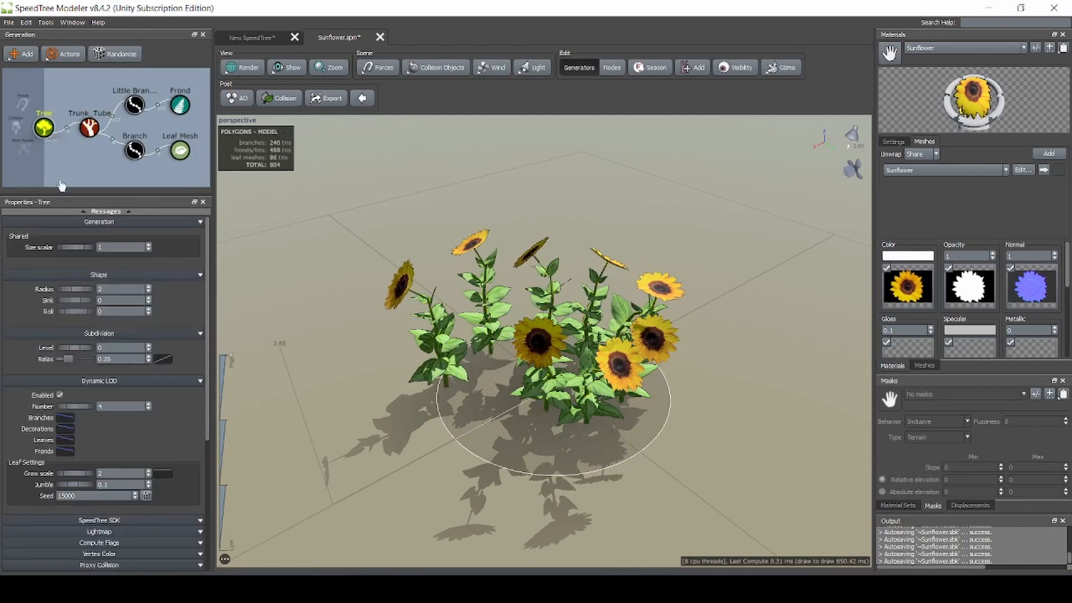
Adjust the end point of the Leaves LOD profile curve, set the leaf Grow scale to 1, and preview the LOD transitions
click(65, 440)
click(346, 483)
text(1)
key(Return)
mouse_move(232, 359)
mouse_down()
mouse_move(235, 557)
mouse_move(228, 362)
mouse_up()
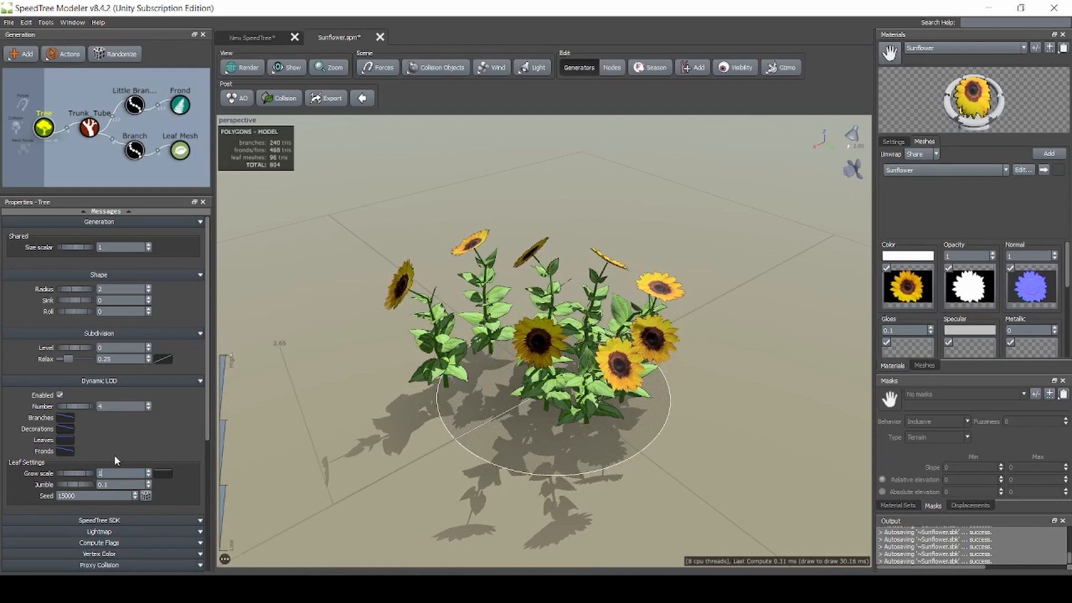
mouse_move(232, 359)
mouse_down()
mouse_move(233, 453)
mouse_move(231, 350)
mouse_up()
drag(231, 406, 227, 341)
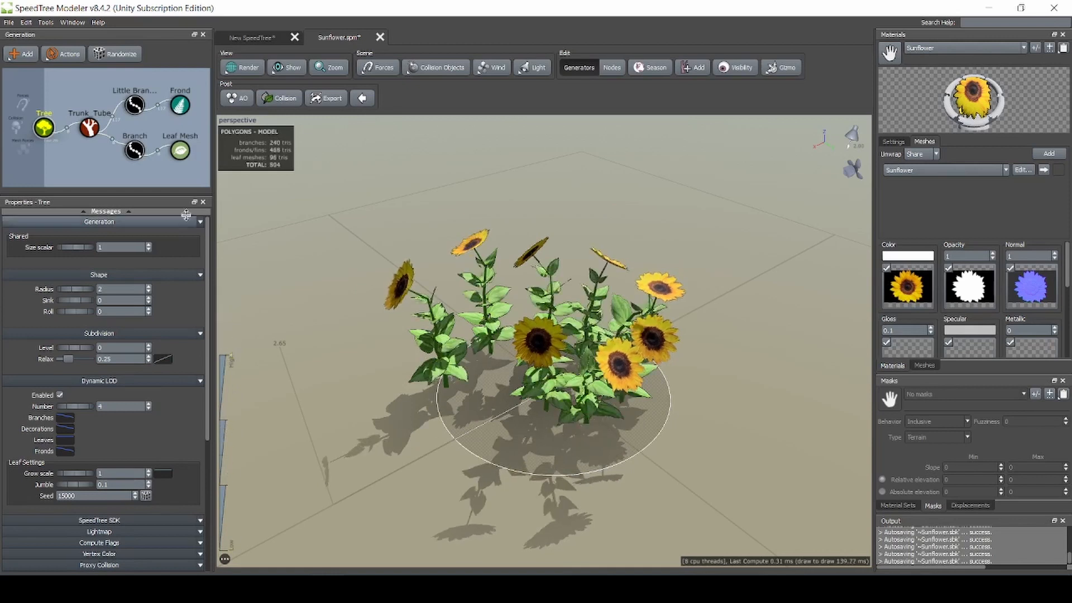
Raise the end point of the Branches LOD profile curve to make it flat, and preview the LOD transitions
click(67, 419)
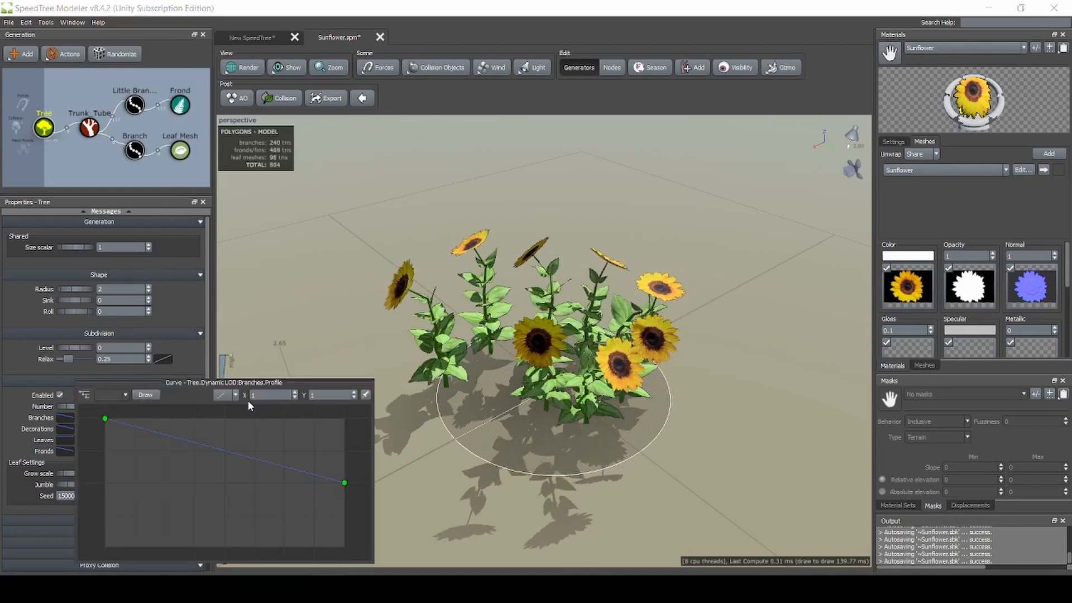
drag(344, 483, 330, 403)
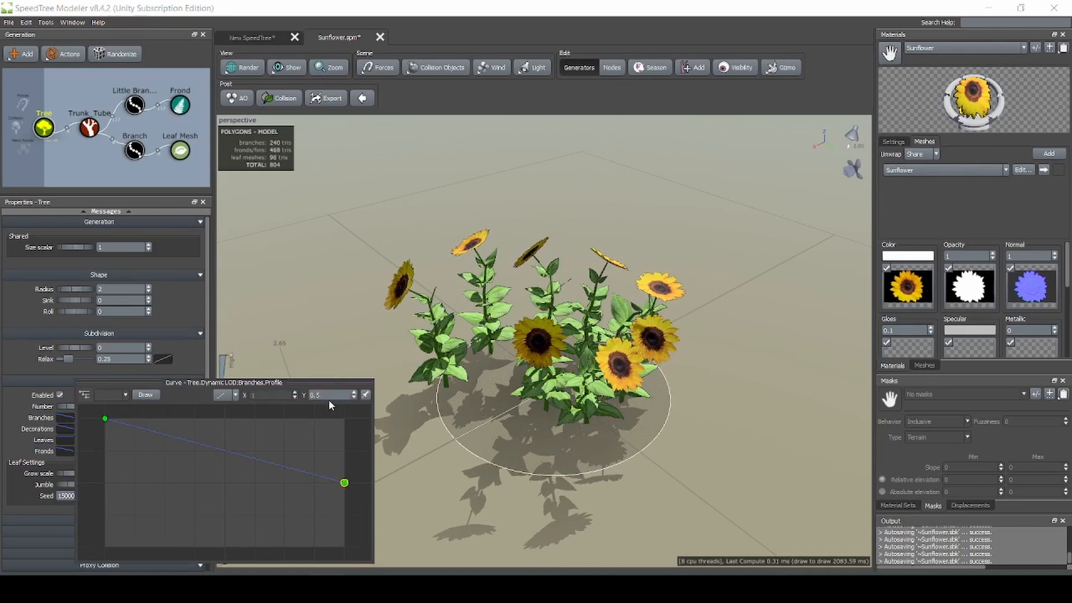
key(Escape)
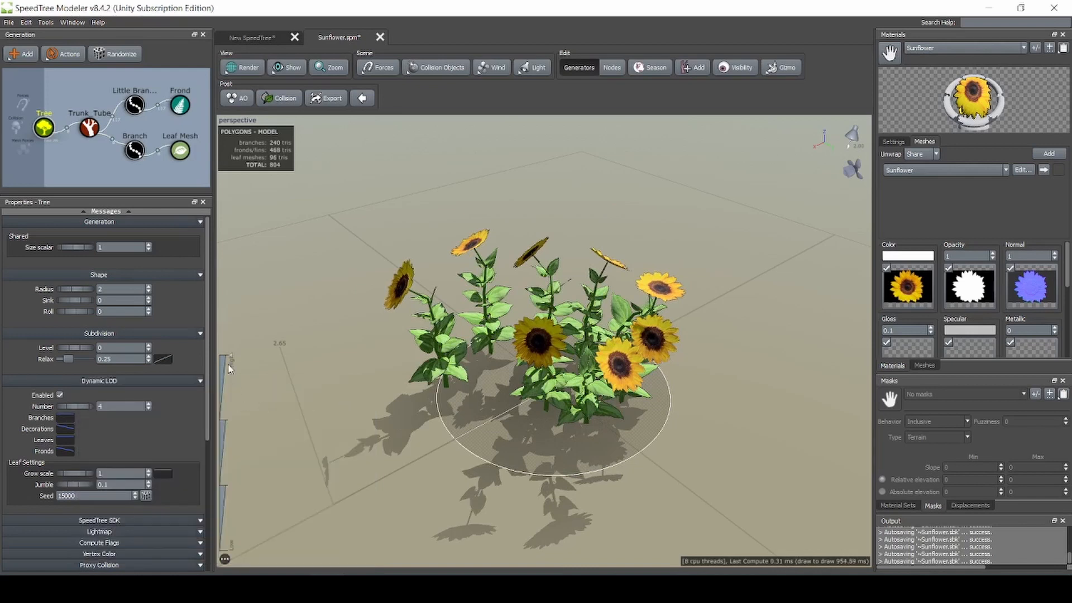
mouse_move(233, 359)
mouse_down()
mouse_move(232, 556)
mouse_move(241, 313)
mouse_up()
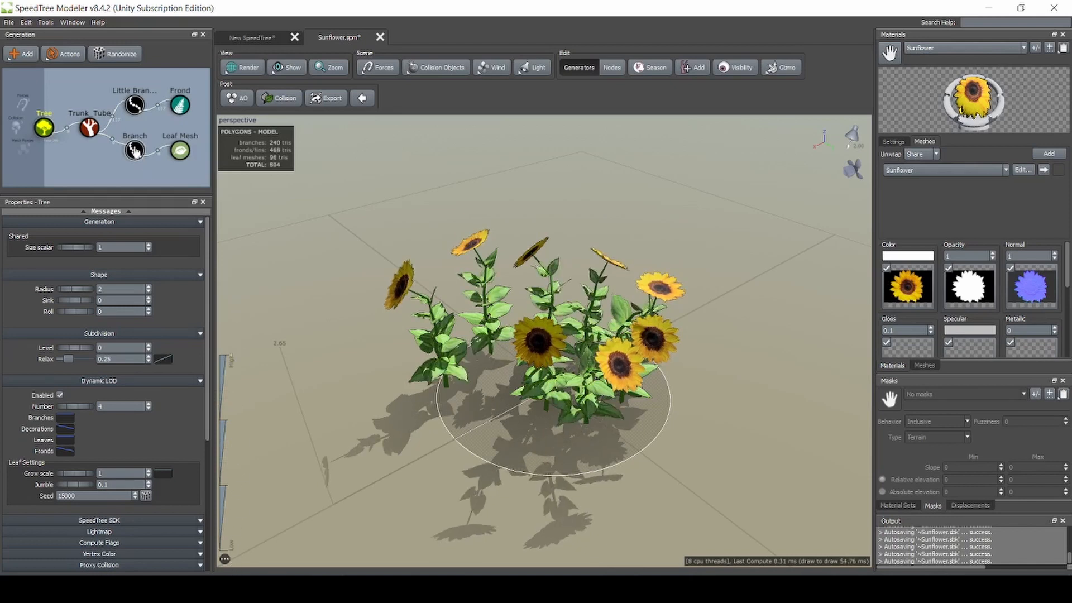
Inspect the Trunk_Tube's Dynamic LOD settings and preview the cluster down to its lowest detail level
click(134, 150)
click(134, 105)
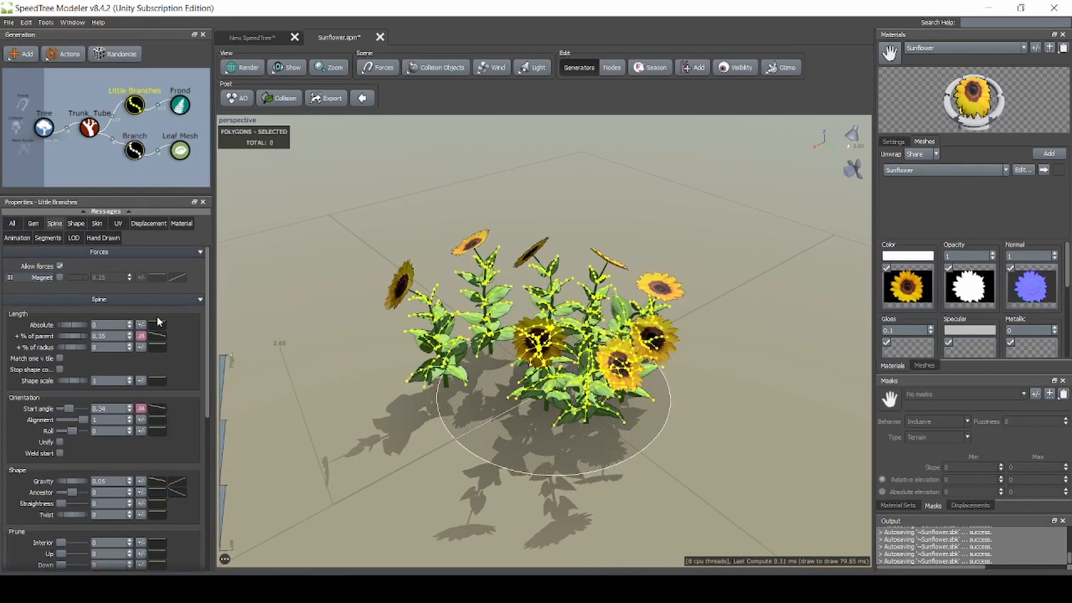
click(89, 127)
click(73, 237)
drag(235, 354, 239, 440)
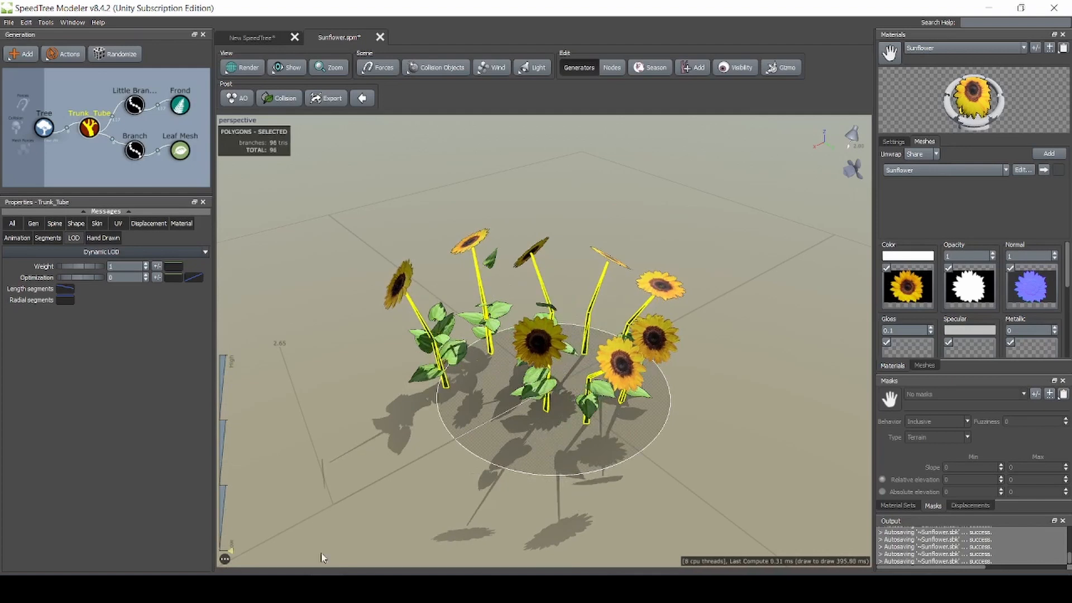
Examine the lowest-detail cluster from far away and compare it with the highest detail level up close
click(473, 471)
scroll(474, 467, down, 10)
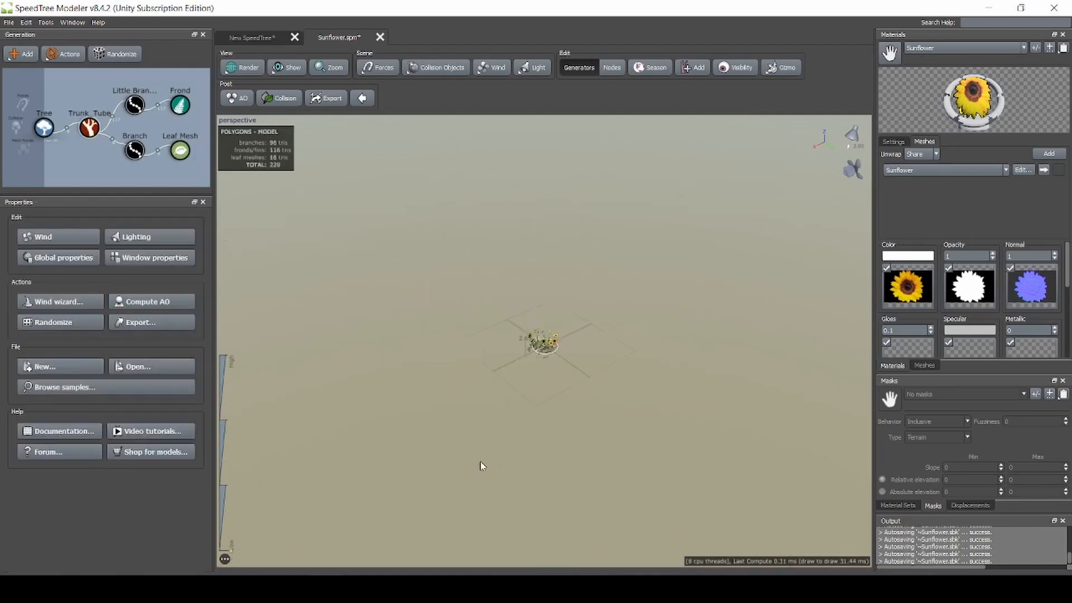
drag(232, 556, 242, 402)
scroll(479, 318, up, 10)
scroll(553, 358, up, 2)
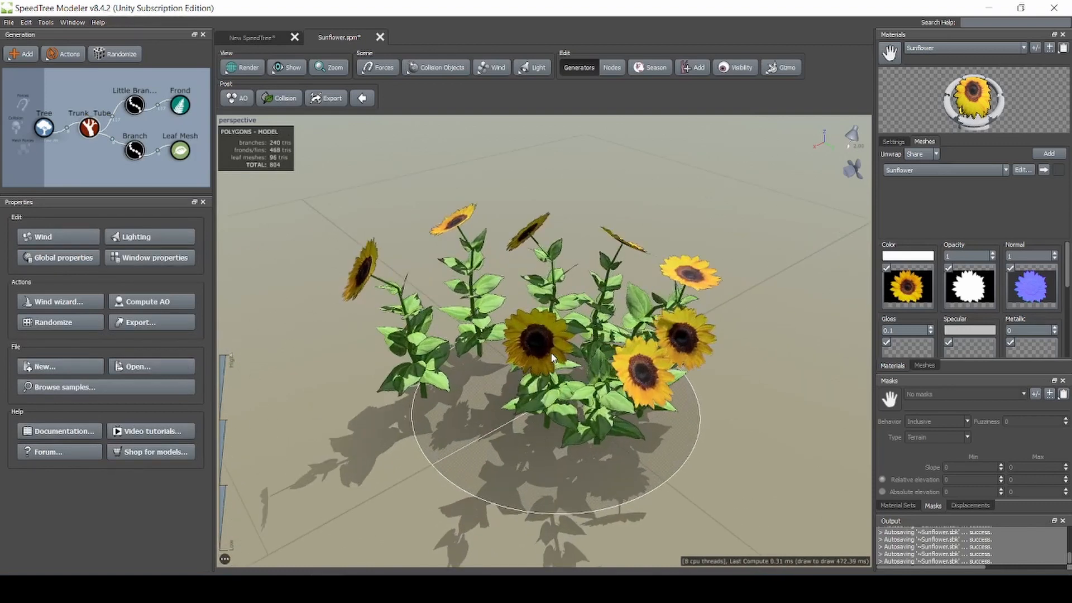
scroll(553, 358, down, 2)
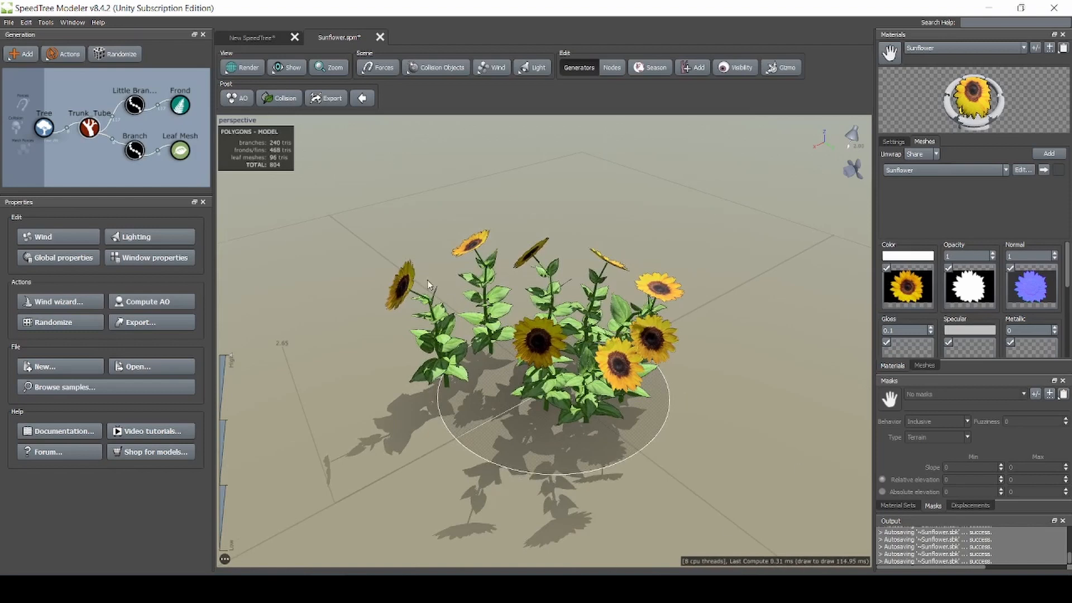
Export the model as Sunflower.st for Unity3D into the ST_Export folder, with LODs + billboard, non-wrapping atlas and 1024 texture sizes
click(8, 23)
click(63, 161)
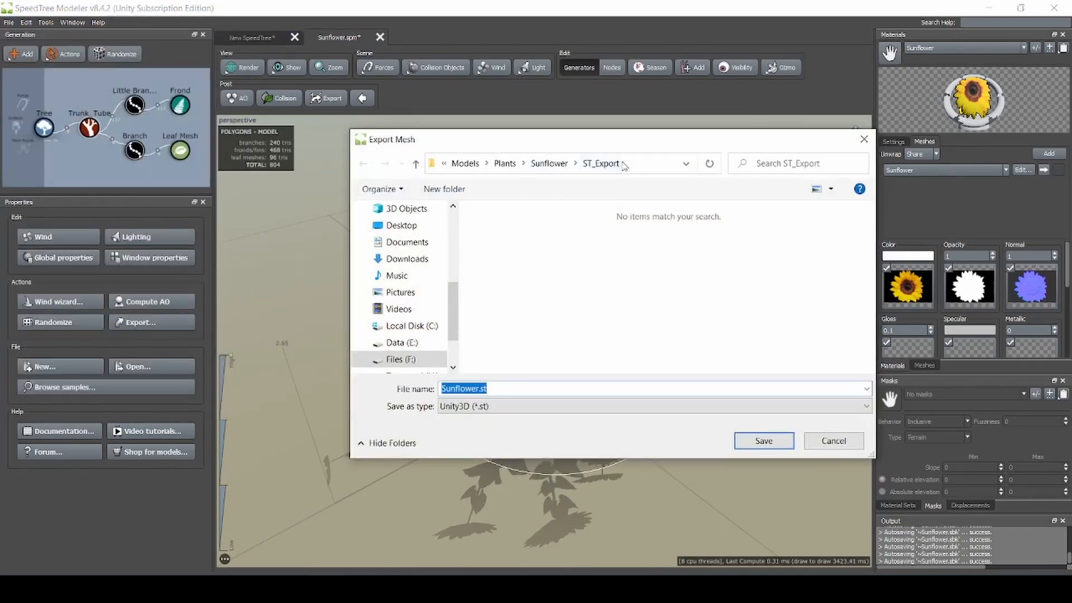
click(778, 450)
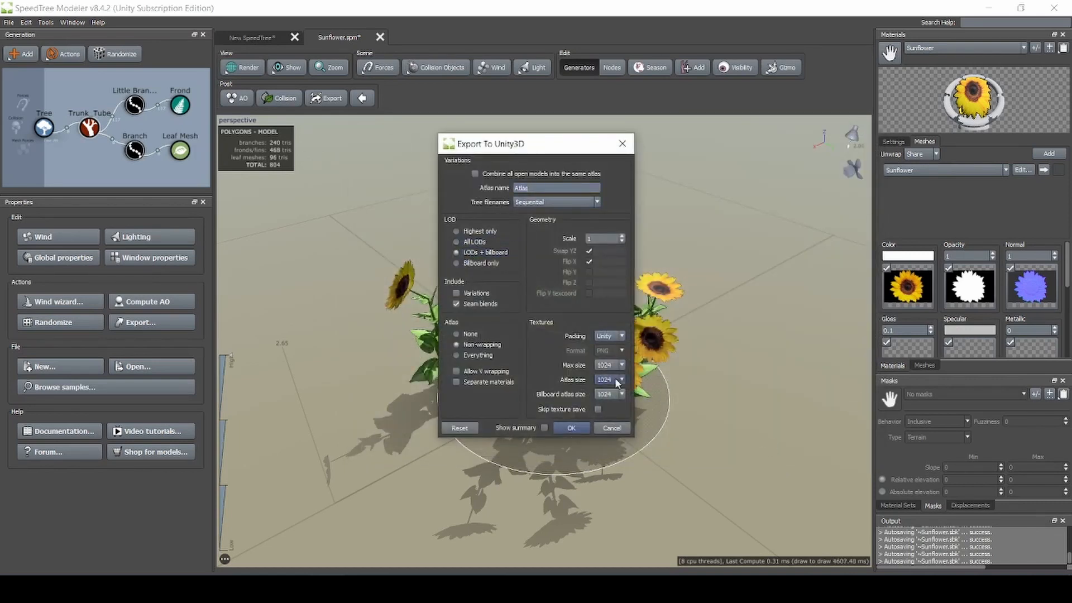
click(579, 430)
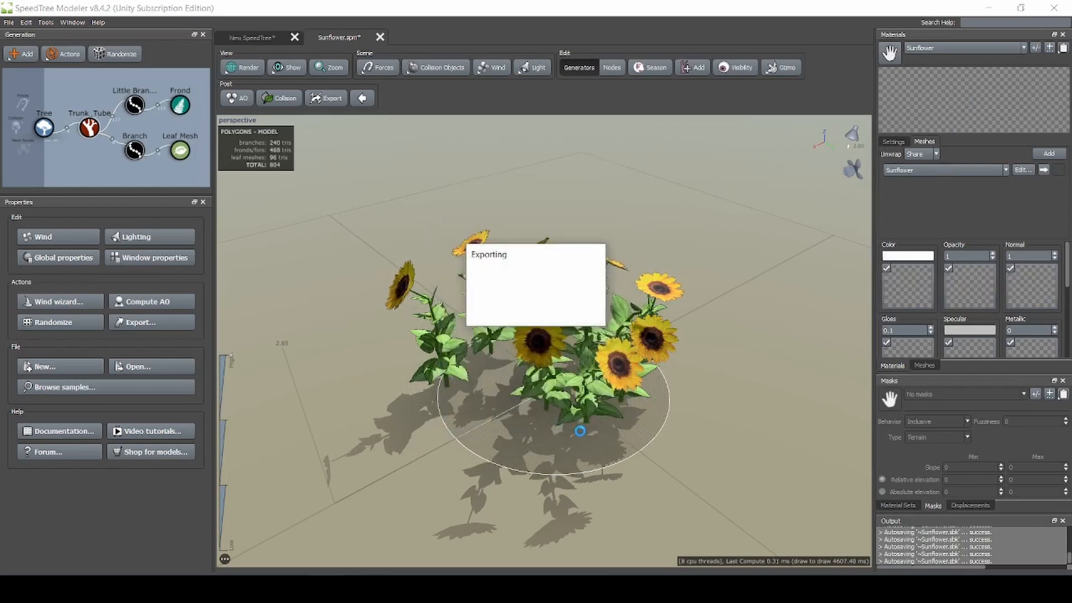